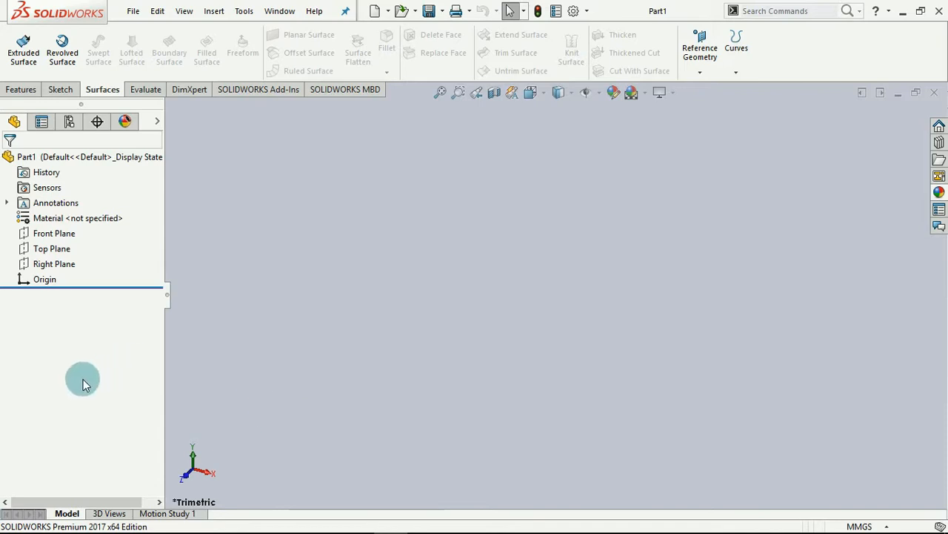
pyautogui.click(62, 89)
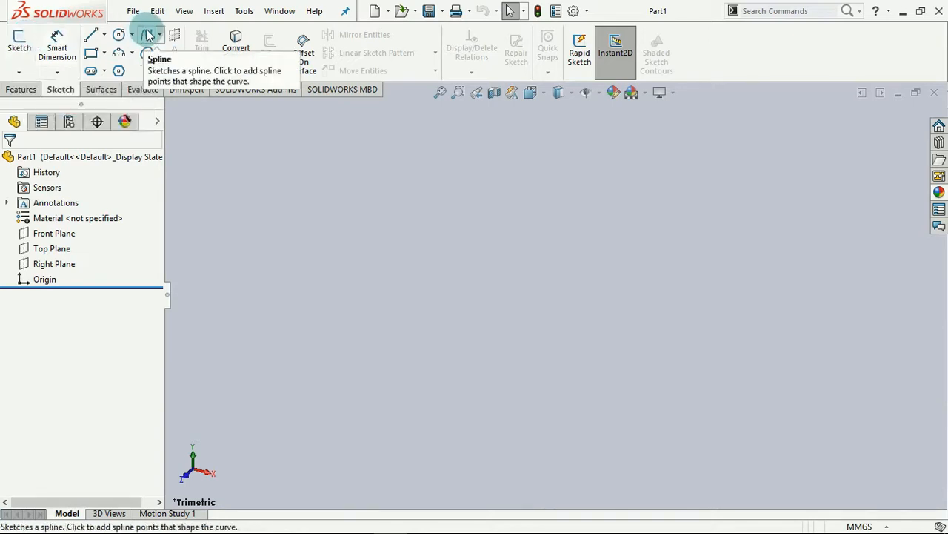
pyautogui.click(18, 45)
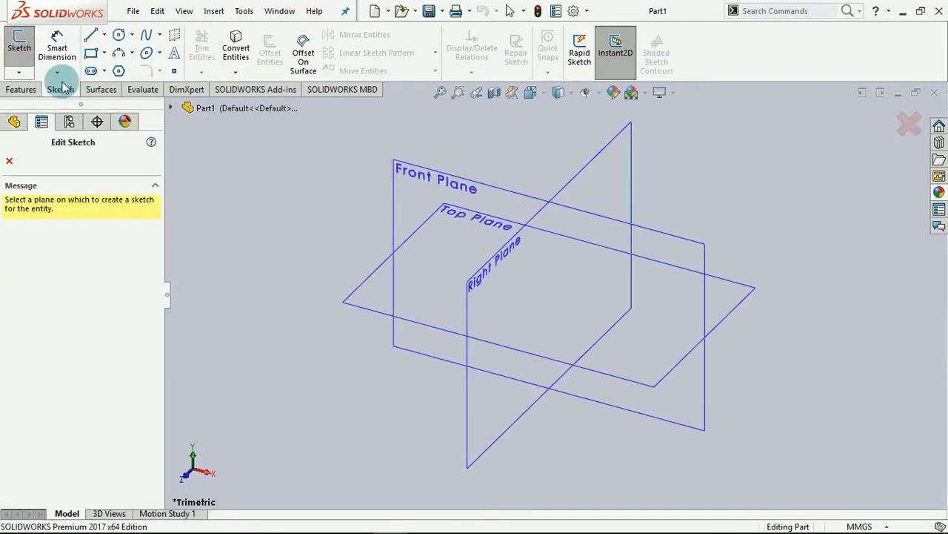
pyautogui.click(379, 292)
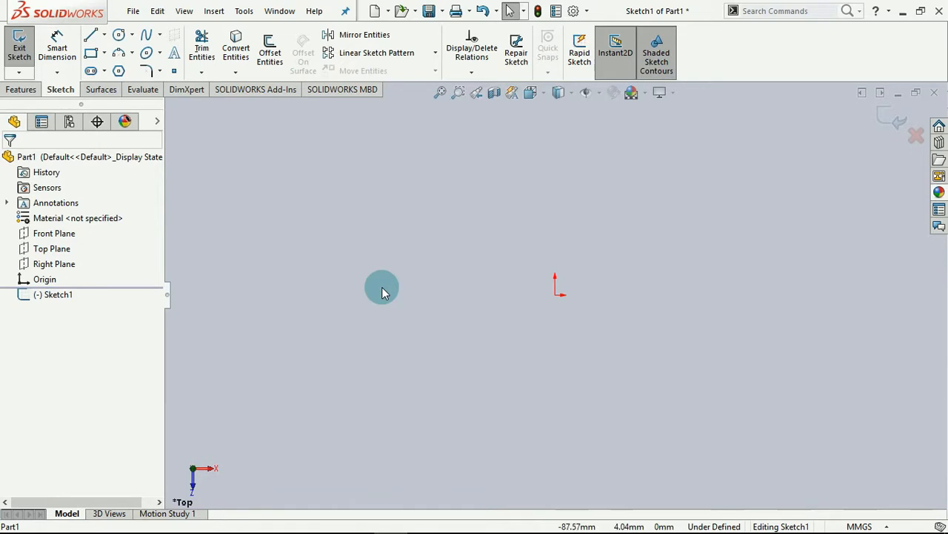
pyautogui.click(917, 139)
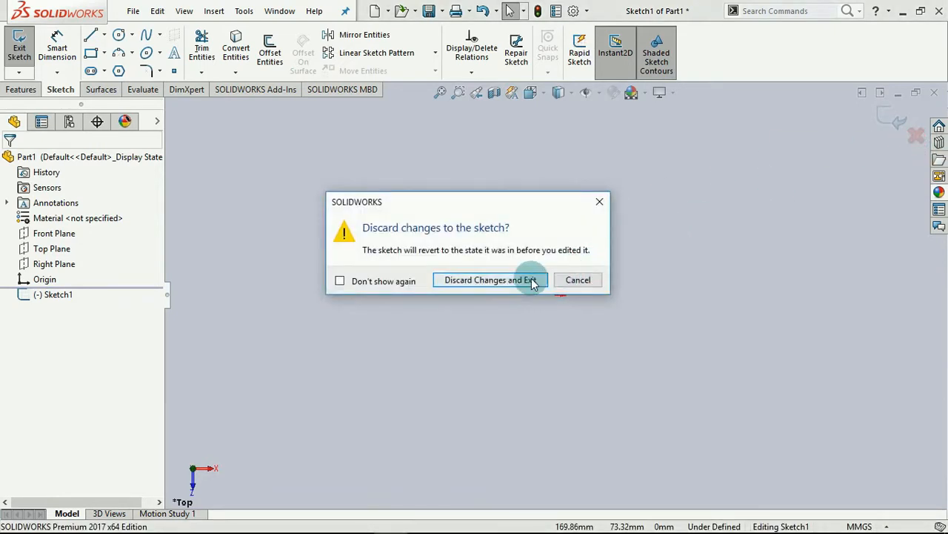
pyautogui.click(532, 281)
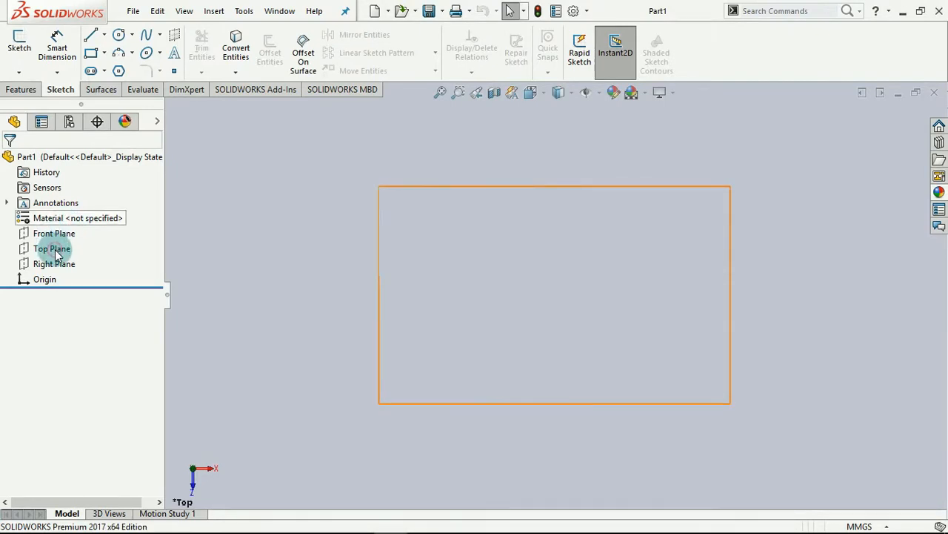
pyautogui.click(54, 249)
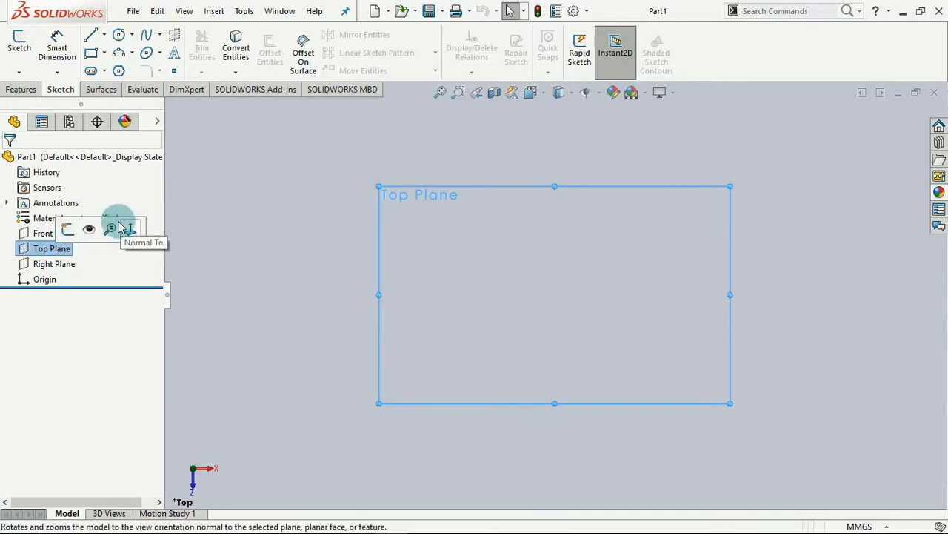
pyautogui.click(73, 233)
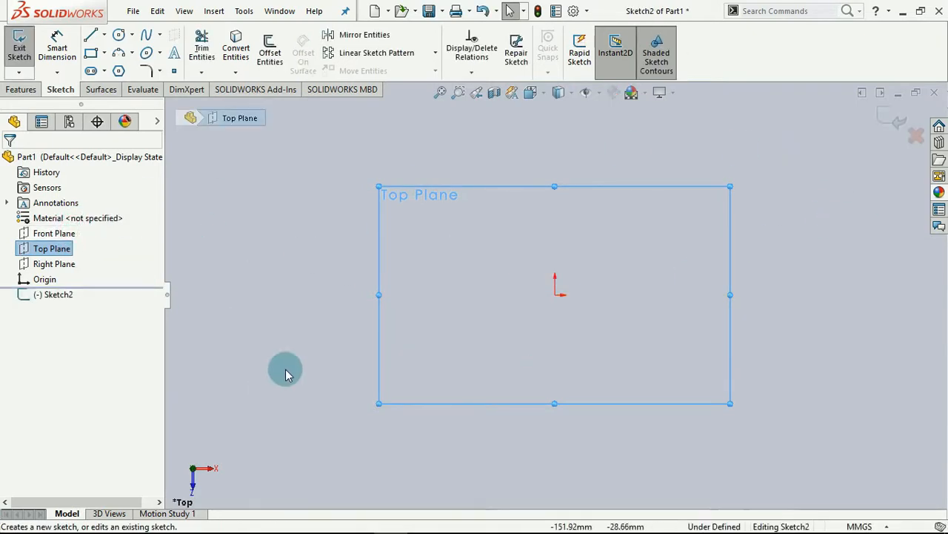
pyautogui.click(916, 136)
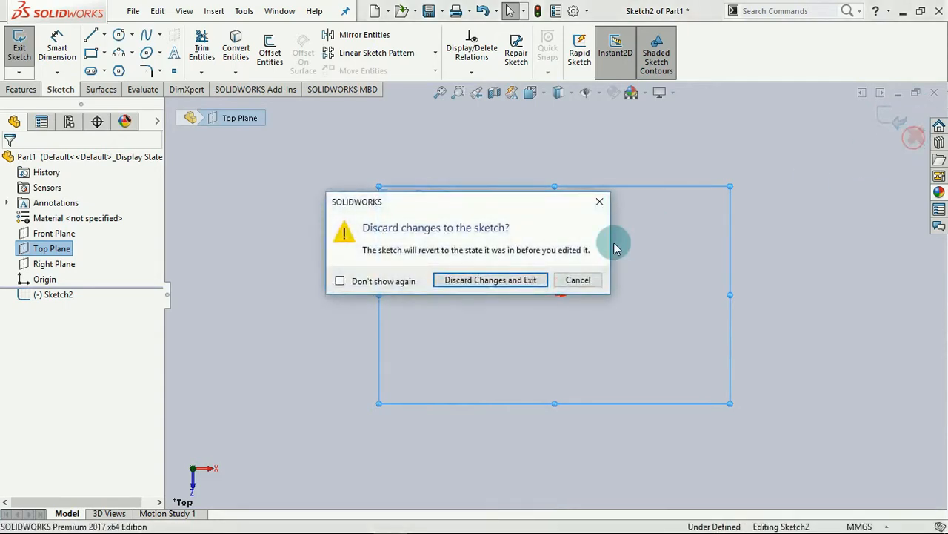
pyautogui.click(510, 287)
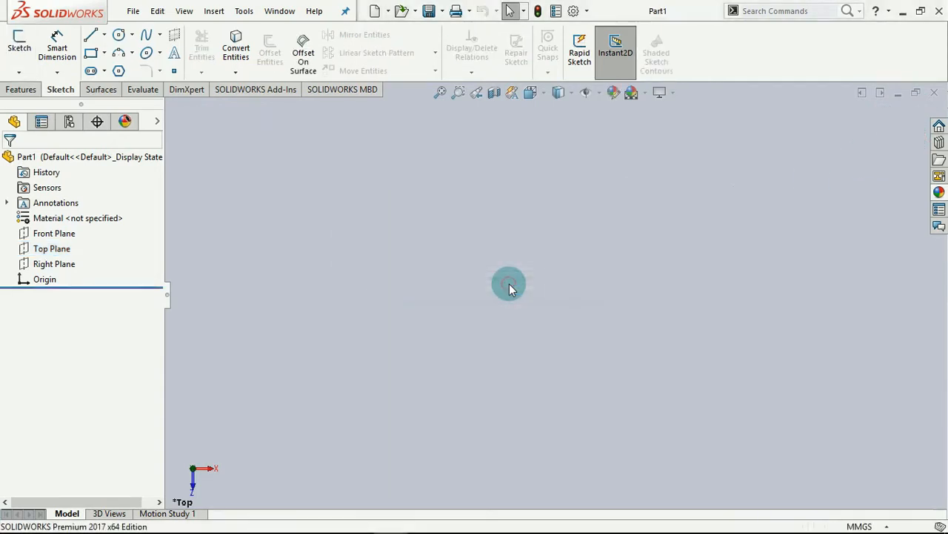
# Step: Make the Top Plane visible in the graphics area and tilt the view to see it
pyautogui.rightClick(62, 252)
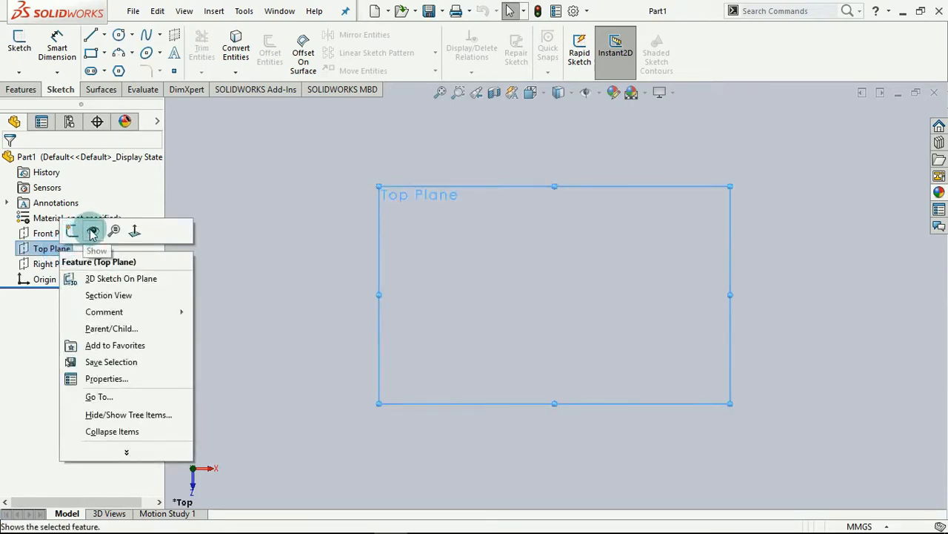
pyautogui.click(92, 232)
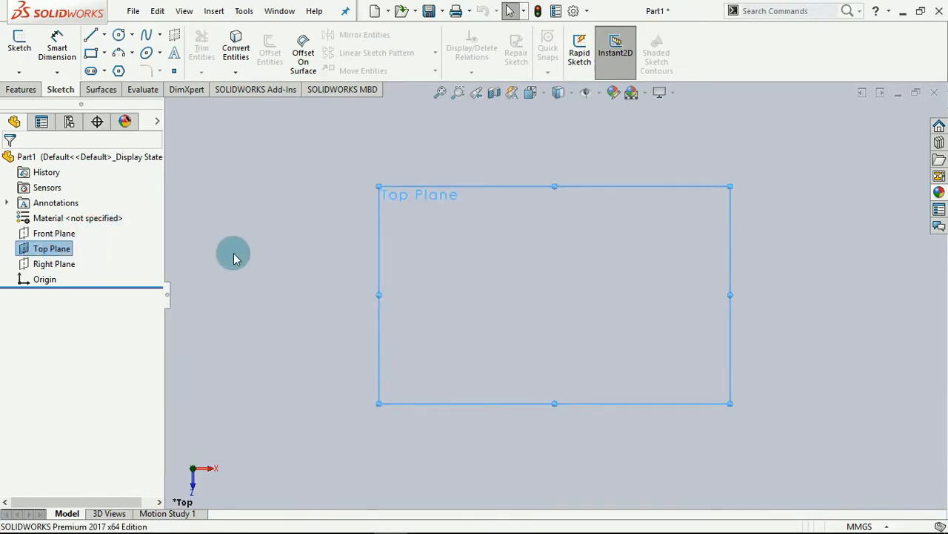
pyautogui.moveTo(275, 281); pyautogui.dragTo(296, 229, button='middle')
pyautogui.click(293, 229)
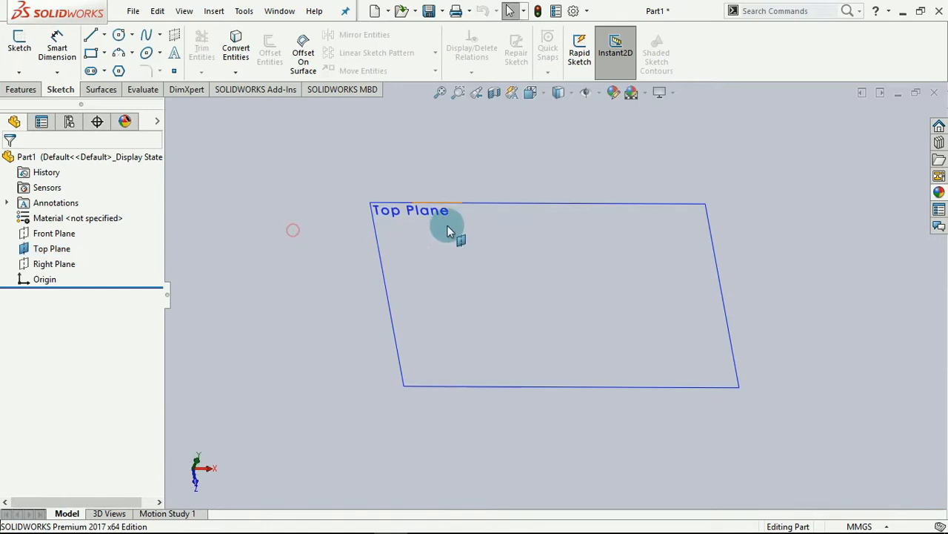
# Step: Start a new sketch on the displayed Top Plane
pyautogui.rightClick(722, 304)
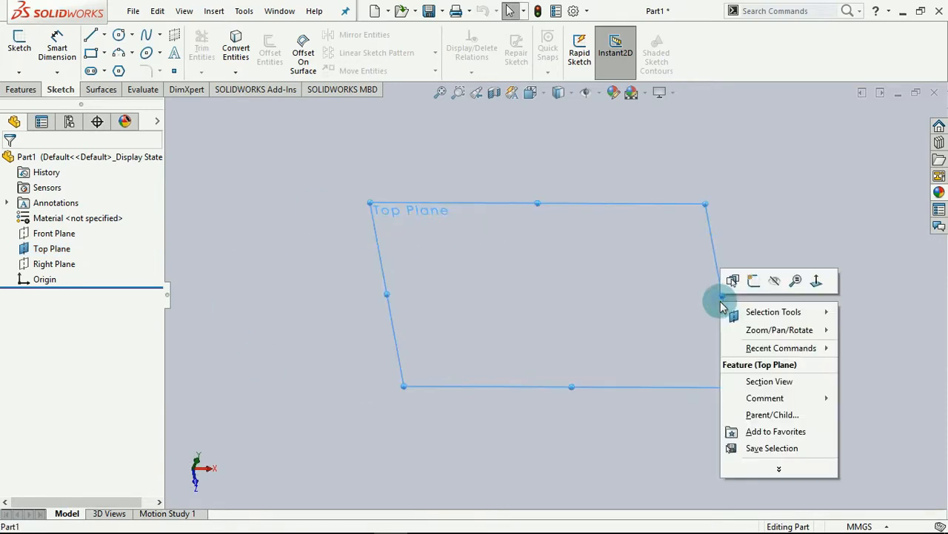
pyautogui.click(753, 280)
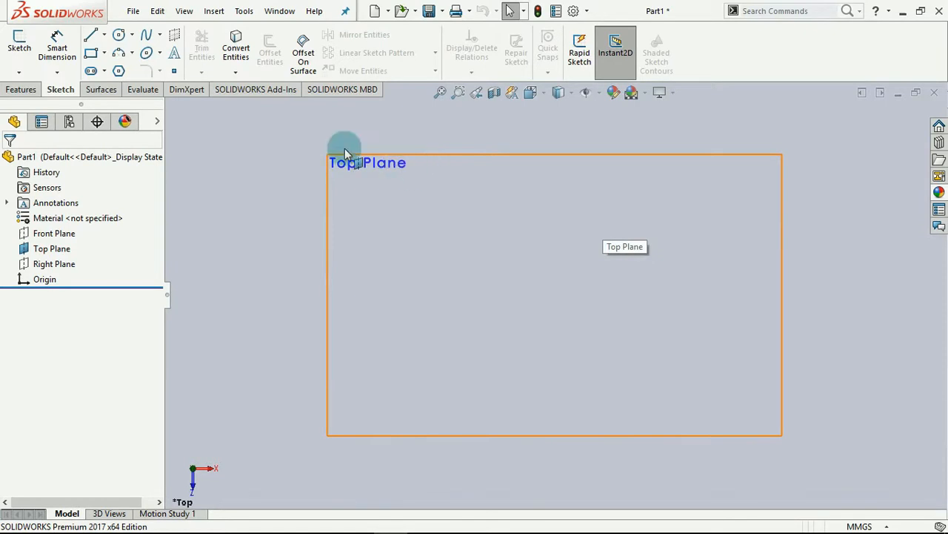
pyautogui.click(20, 43)
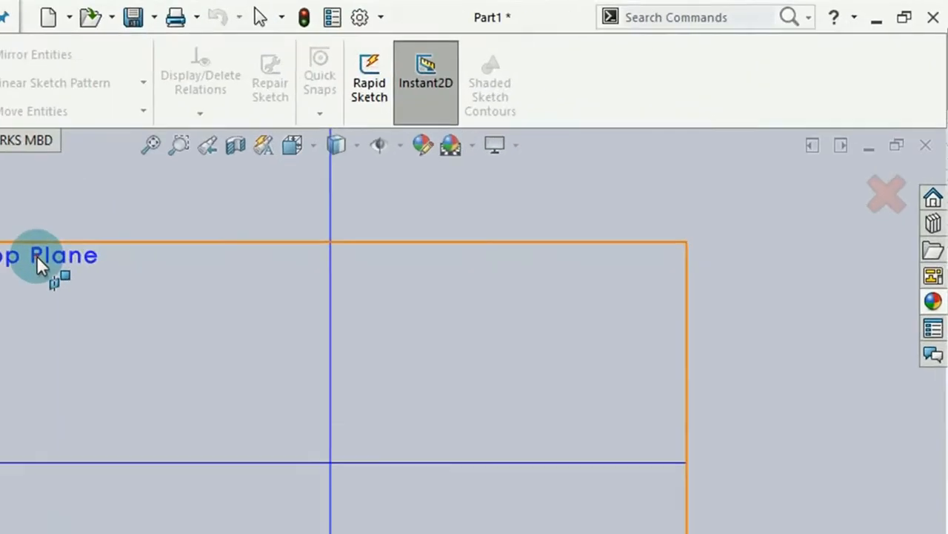
pyautogui.click(363, 190)
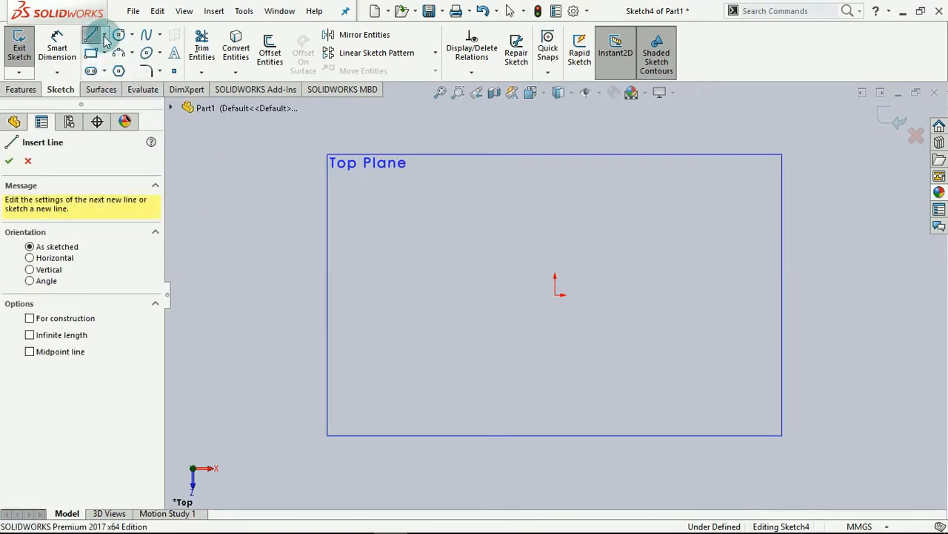
# Step: Sketch a closed rectangle about 53 mm high from four connected lines around the origin, and exit the sketch
pyautogui.click(105, 37)
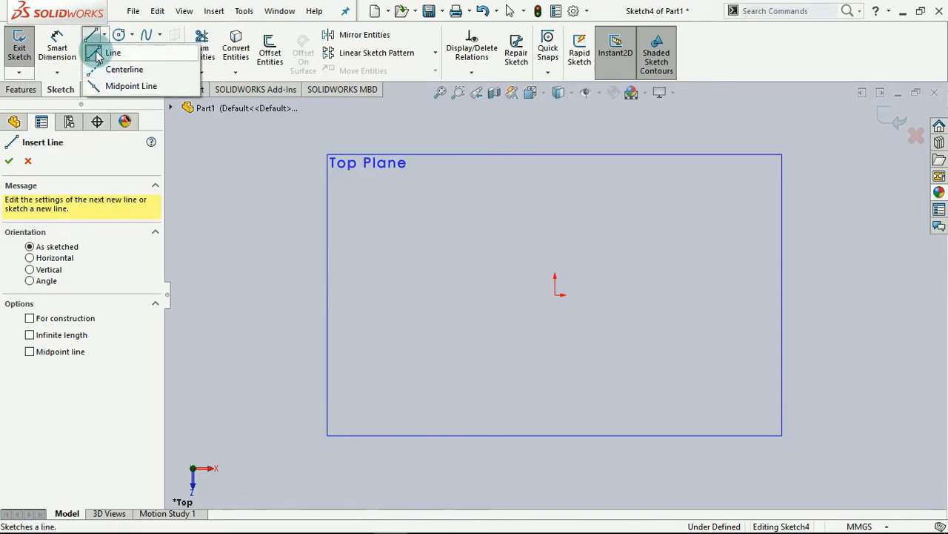
pyautogui.click(98, 55)
pyautogui.click(90, 36)
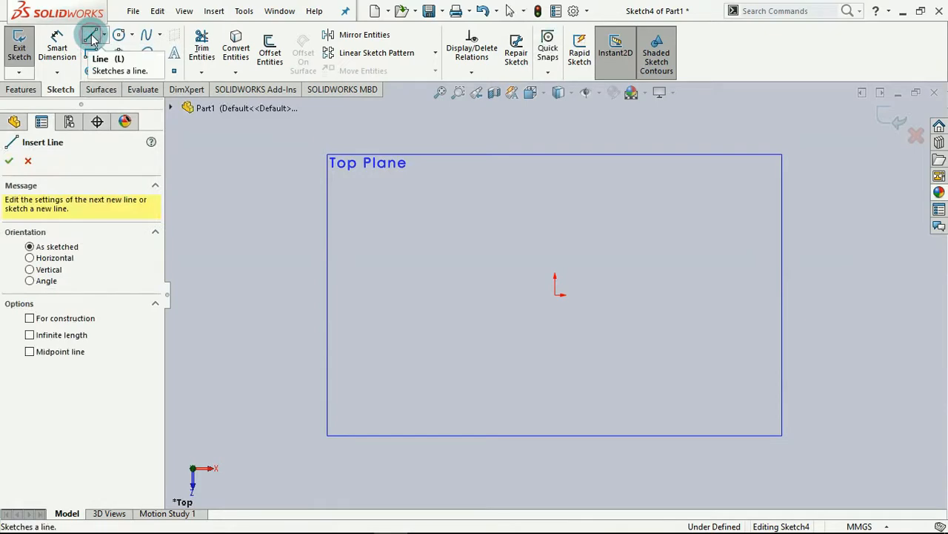
pyautogui.moveTo(402, 215); pyautogui.dragTo(622, 214)
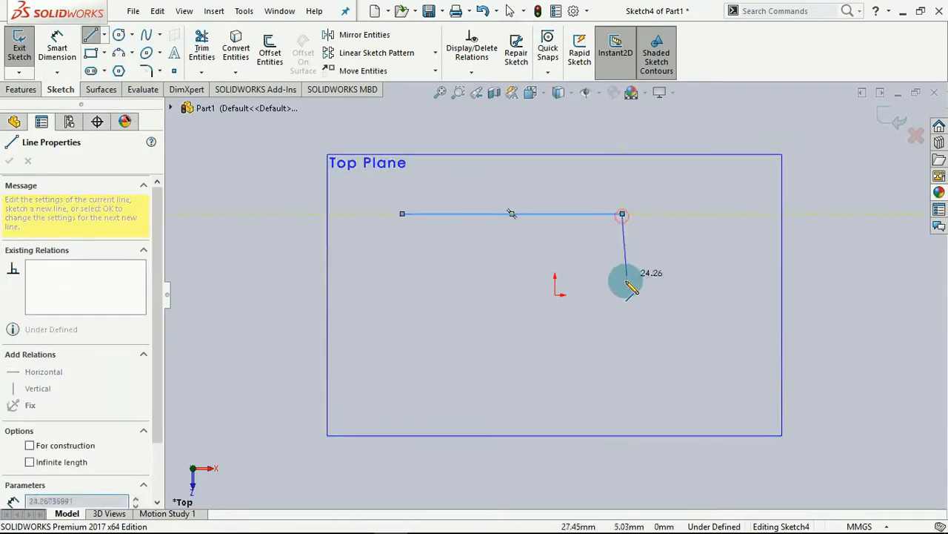
pyautogui.click(623, 350)
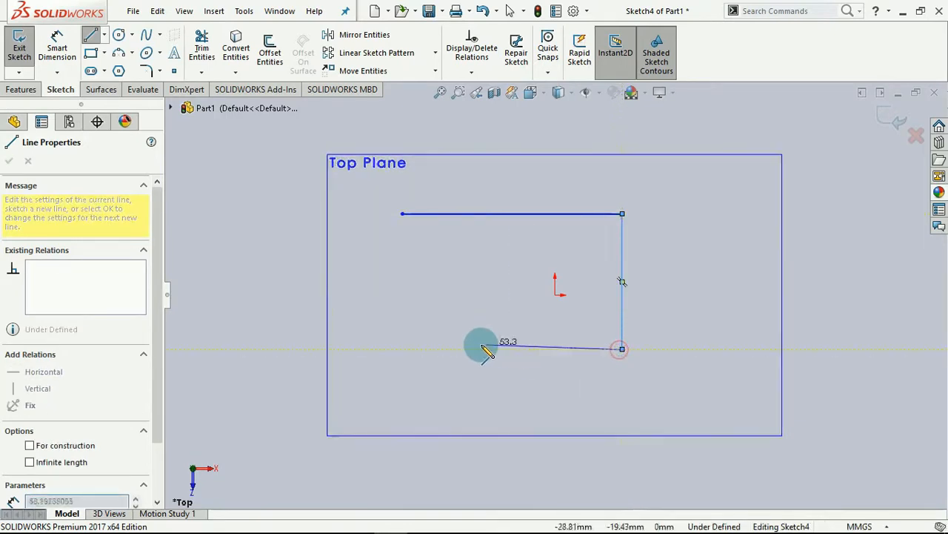
pyautogui.click(403, 349)
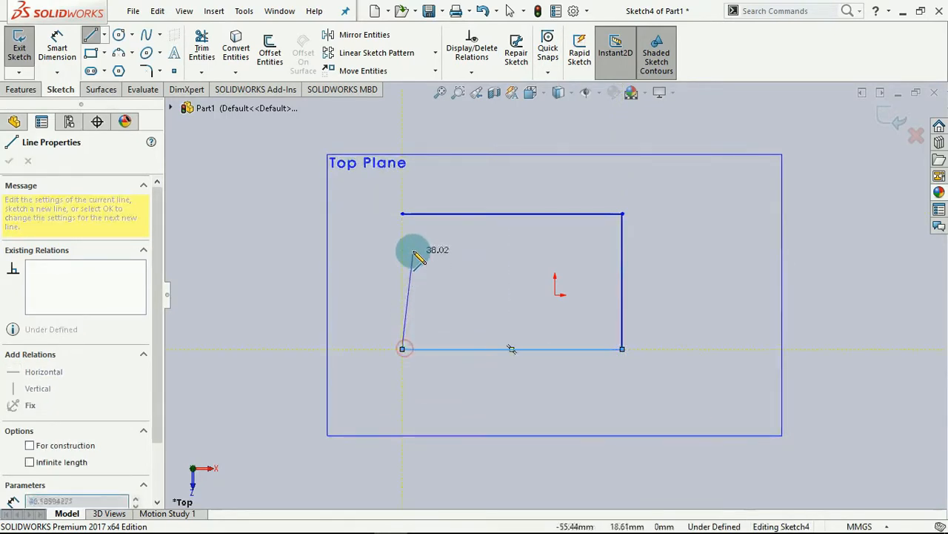
pyautogui.click(402, 214)
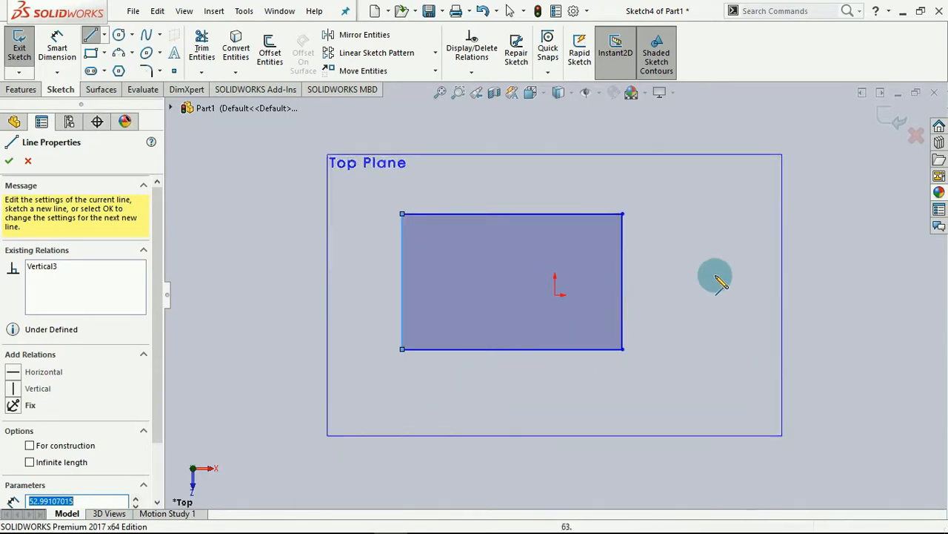
pyautogui.click(9, 162)
pyautogui.click(8, 162)
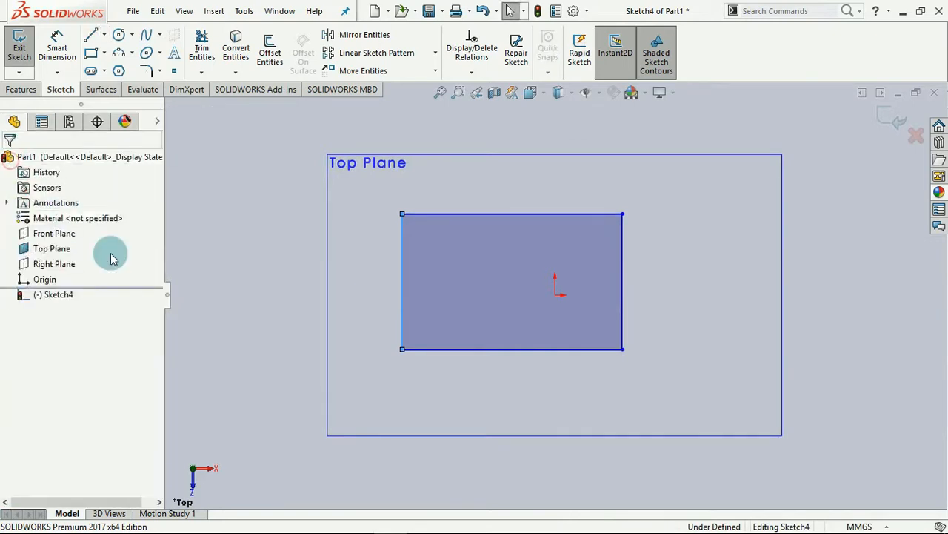
pyautogui.click(866, 359)
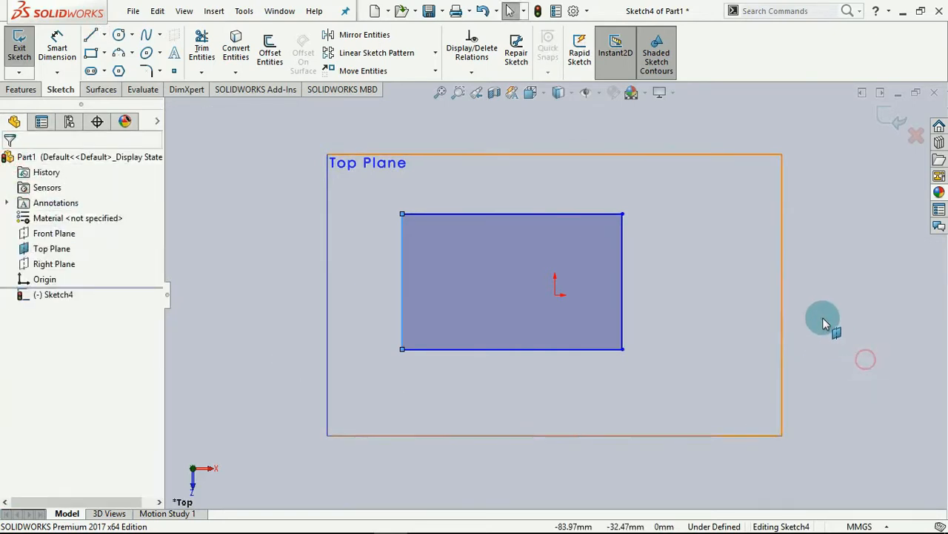
pyautogui.click(891, 125)
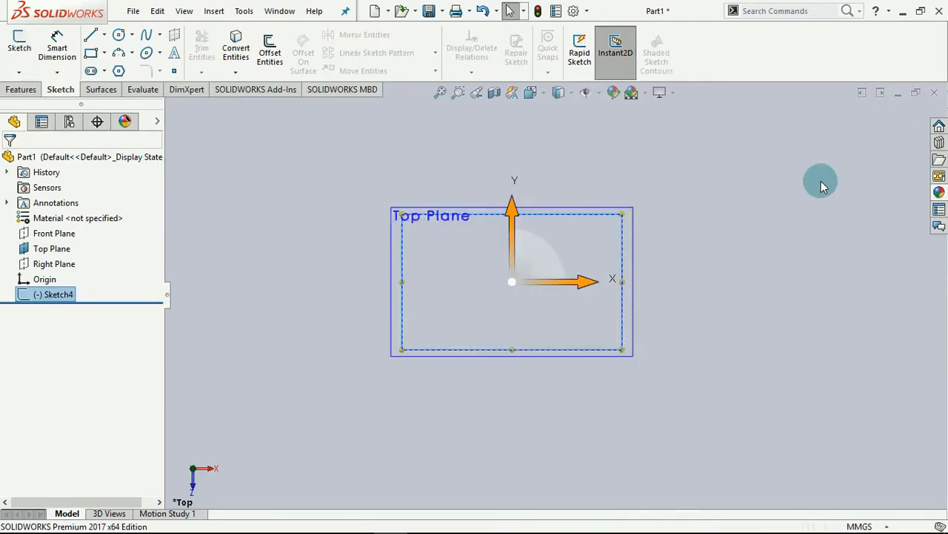
# Step: Hide the Top Plane so that only the rectangle sketch is displayed
pyautogui.rightClick(61, 252)
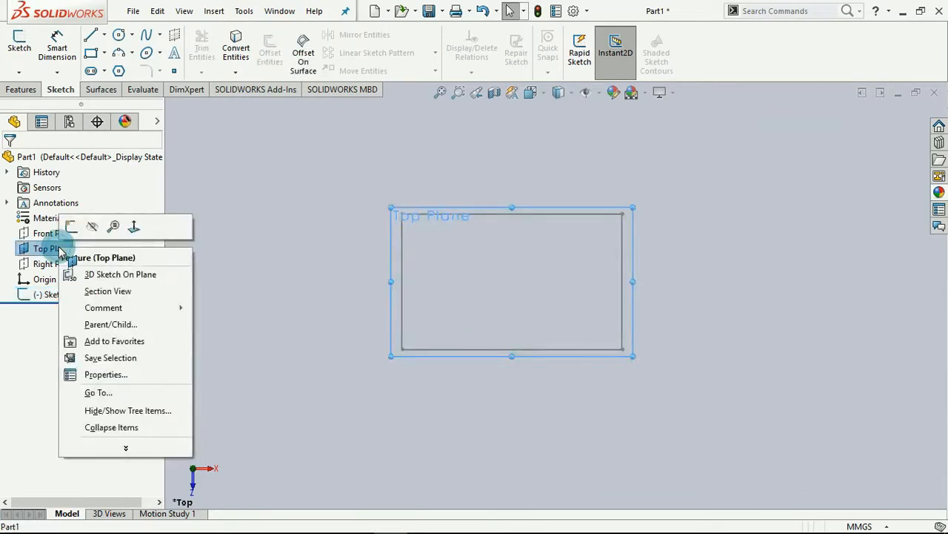
pyautogui.click(93, 230)
pyautogui.moveTo(435, 440)
pyautogui.mouseDown(button='middle')
pyautogui.moveTo(483, 421)
pyautogui.moveTo(495, 324)
pyautogui.moveTo(421, 227)
pyautogui.moveTo(422, 156)
pyautogui.moveTo(385, 191)
pyautogui.mouseUp(button='middle')
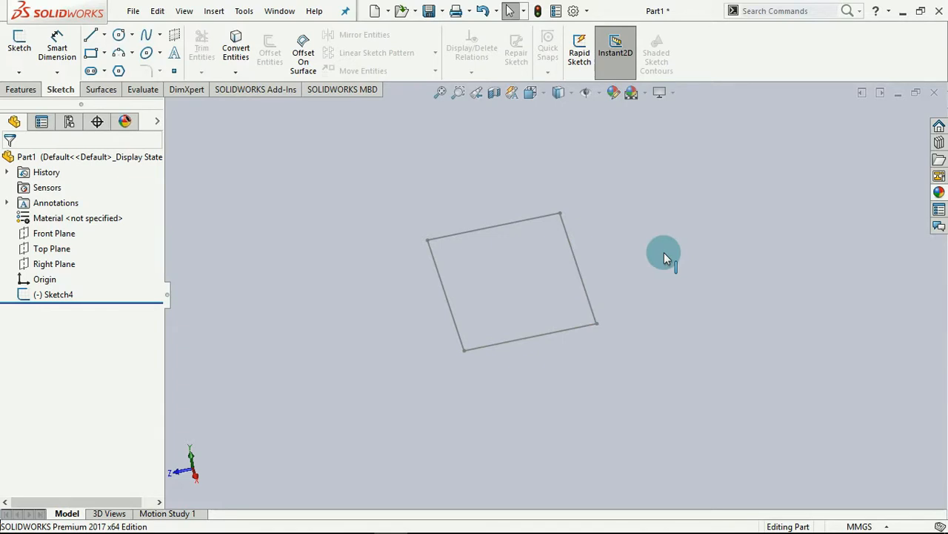
pyautogui.click(57, 295)
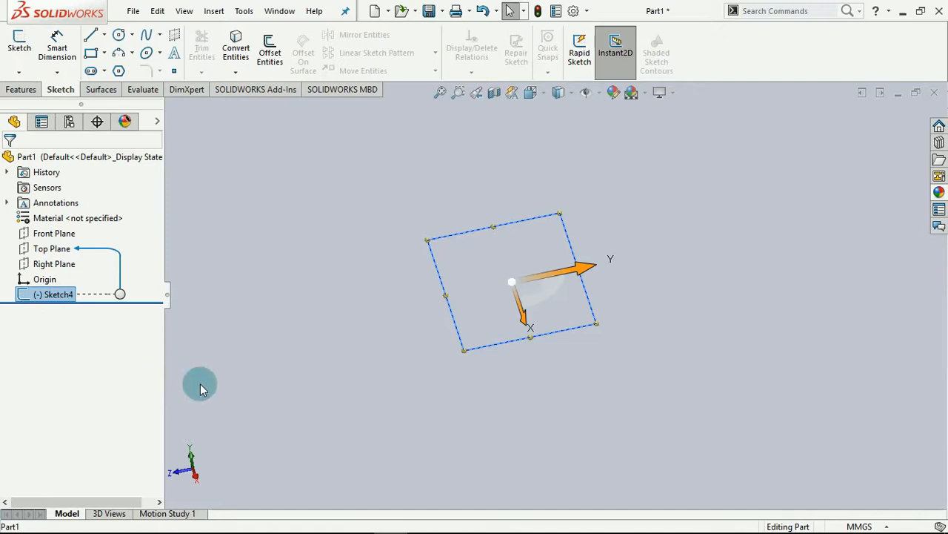
pyautogui.click(239, 377)
pyautogui.moveTo(287, 361)
pyautogui.mouseDown(button='middle')
pyautogui.moveTo(383, 355)
pyautogui.moveTo(743, 421)
pyautogui.moveTo(786, 417)
pyautogui.moveTo(514, 462)
pyautogui.moveTo(349, 396)
pyautogui.moveTo(324, 332)
pyautogui.moveTo(434, 366)
pyautogui.moveTo(394, 370)
pyautogui.moveTo(395, 381)
pyautogui.mouseUp(button='middle')
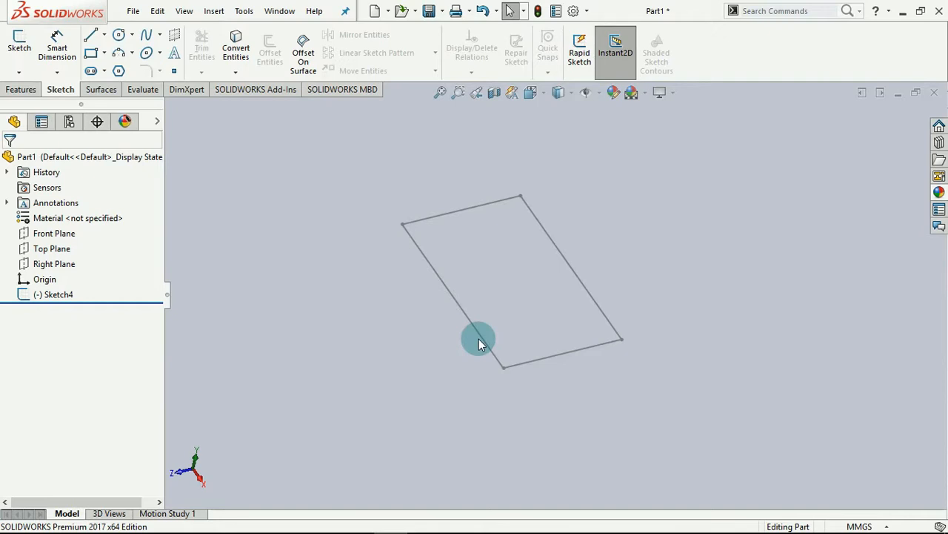
# Step: Reopen the rectangle sketch for editing and orient the view to Top
pyautogui.rightClick(52, 296)
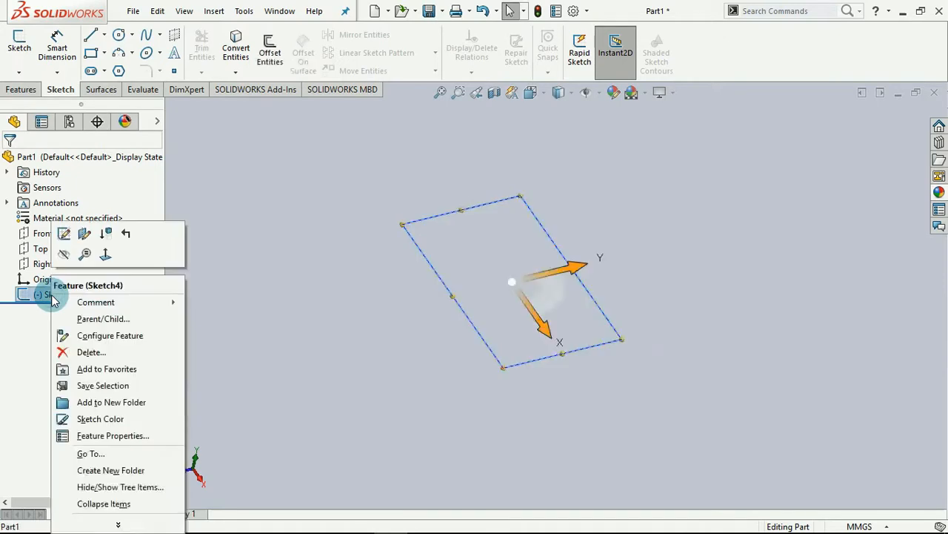
pyautogui.click(64, 235)
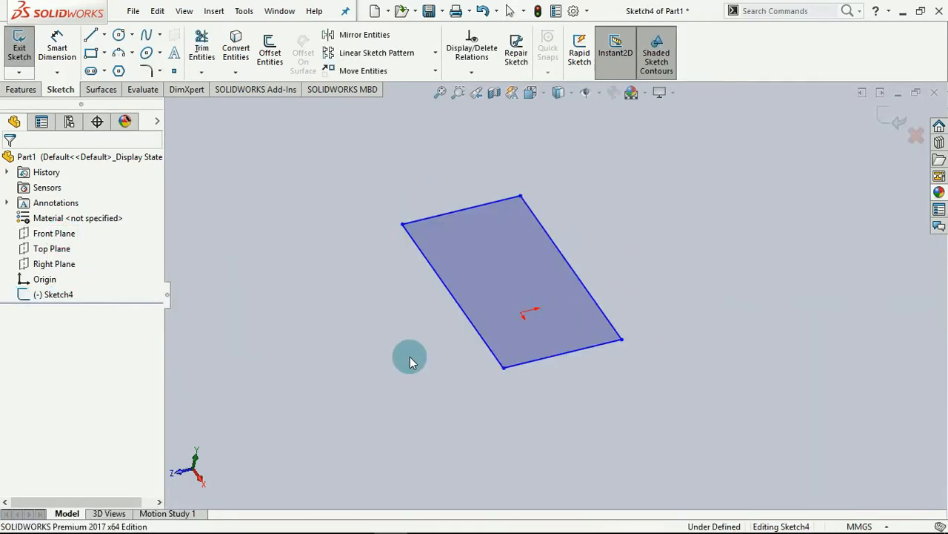
pyautogui.moveTo(408, 354)
pyautogui.mouseDown(button='middle')
pyautogui.moveTo(360, 377)
pyautogui.moveTo(517, 426)
pyautogui.moveTo(450, 439)
pyautogui.moveTo(396, 405)
pyautogui.mouseUp(button='middle')
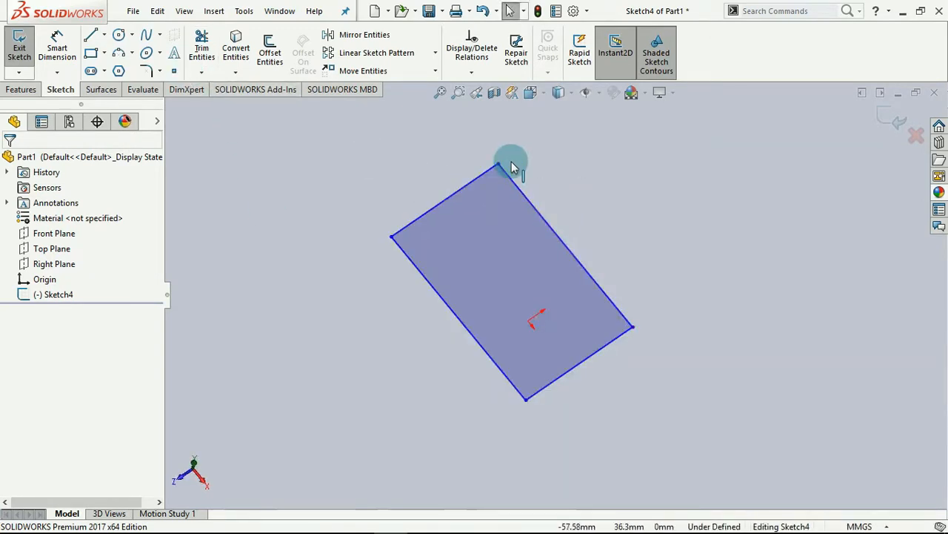
pyautogui.hotkey('ctrl', '5')
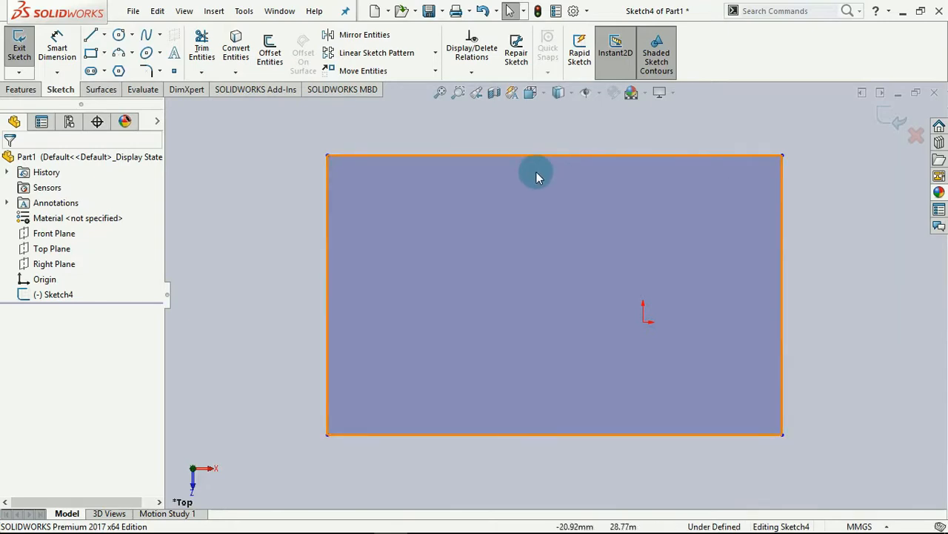
# Step: Sketch two connected sloping lines about 46 mm long, forming a gable over the rectangle's upper corners, and exit the sketch keeping the changes
pyautogui.click(493, 156)
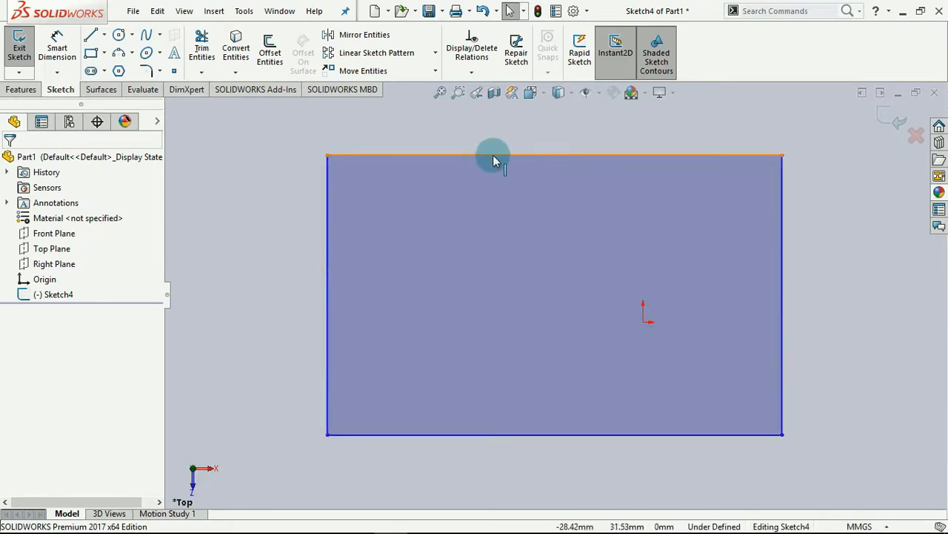
pyautogui.click(342, 104)
pyautogui.click(92, 38)
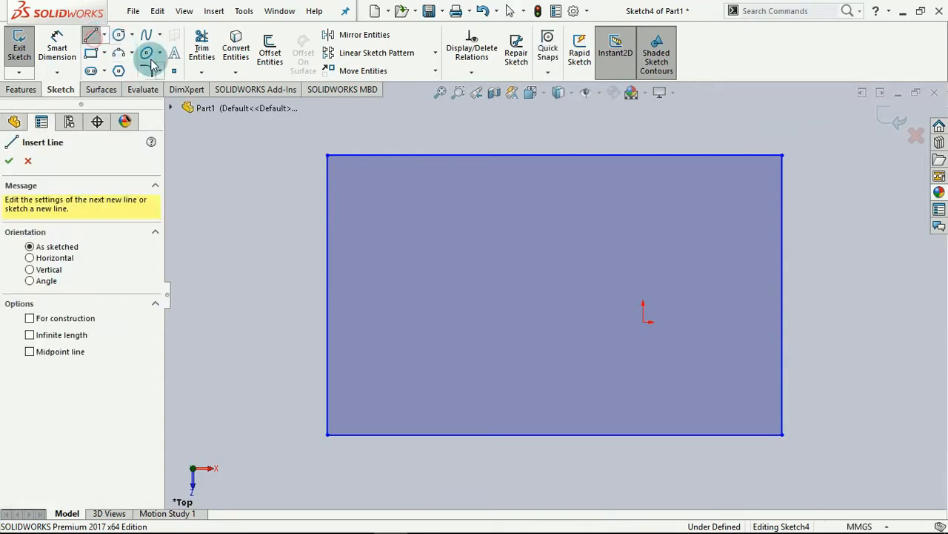
pyautogui.click(328, 156)
pyautogui.scroll(5, 478, 131)
pyautogui.scroll(-3, 541, 152)
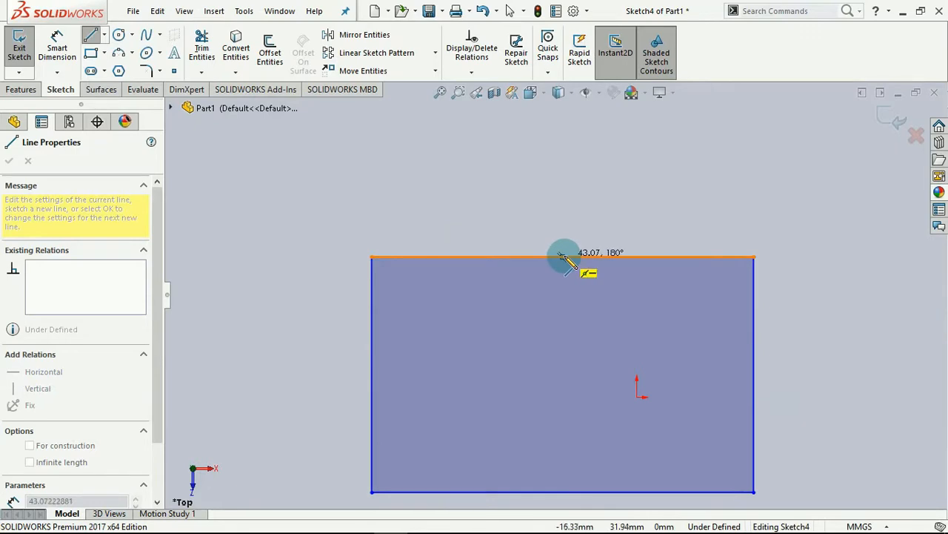
pyautogui.click(563, 182)
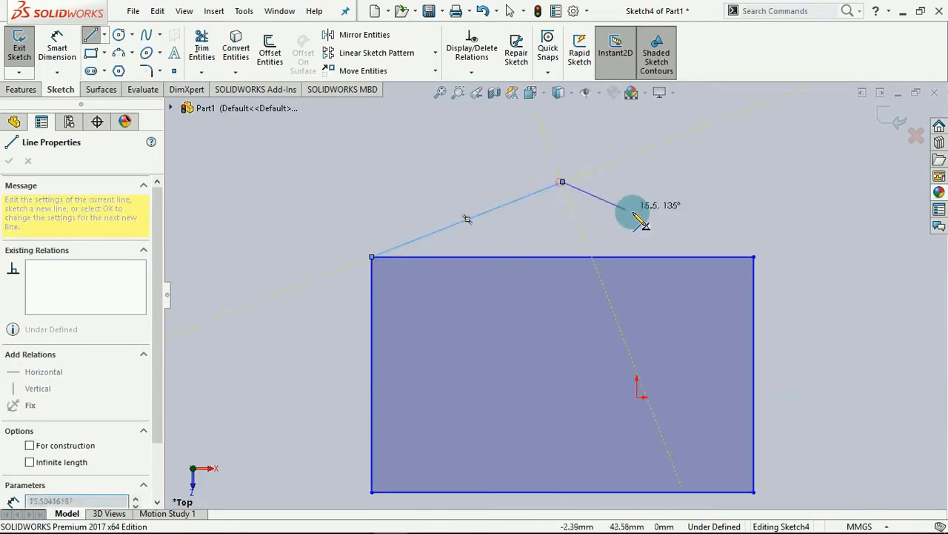
pyautogui.click(754, 258)
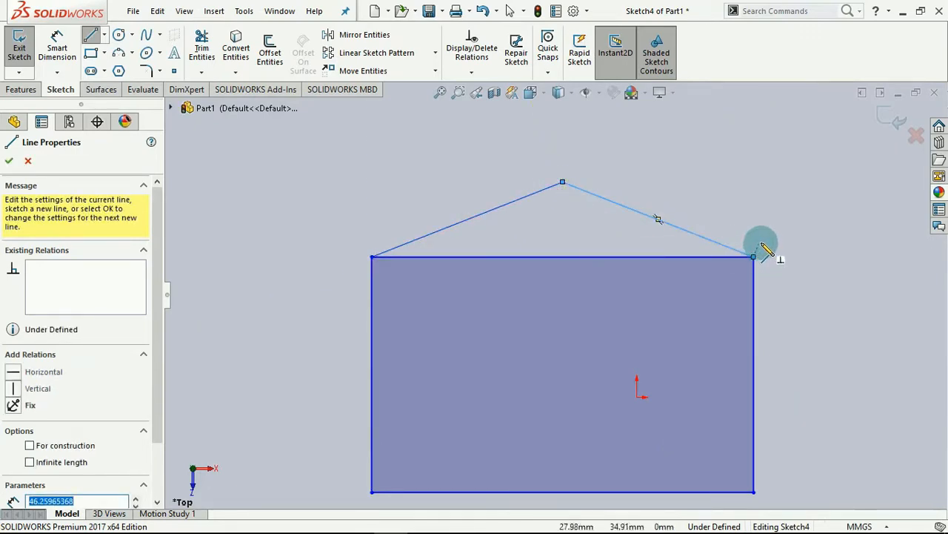
pyautogui.rightClick(765, 215)
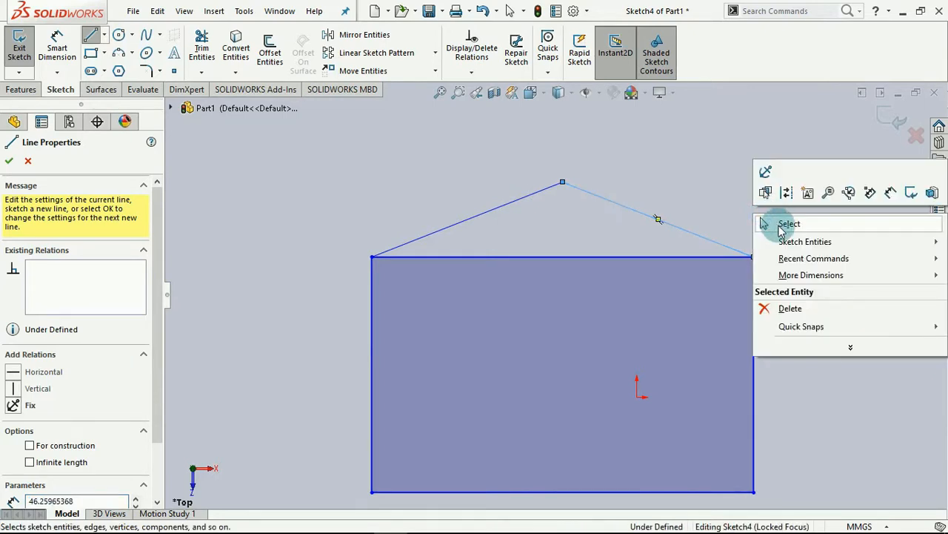
pyautogui.click(778, 223)
pyautogui.scroll(3, 729, 217)
pyautogui.scroll(-3, 733, 230)
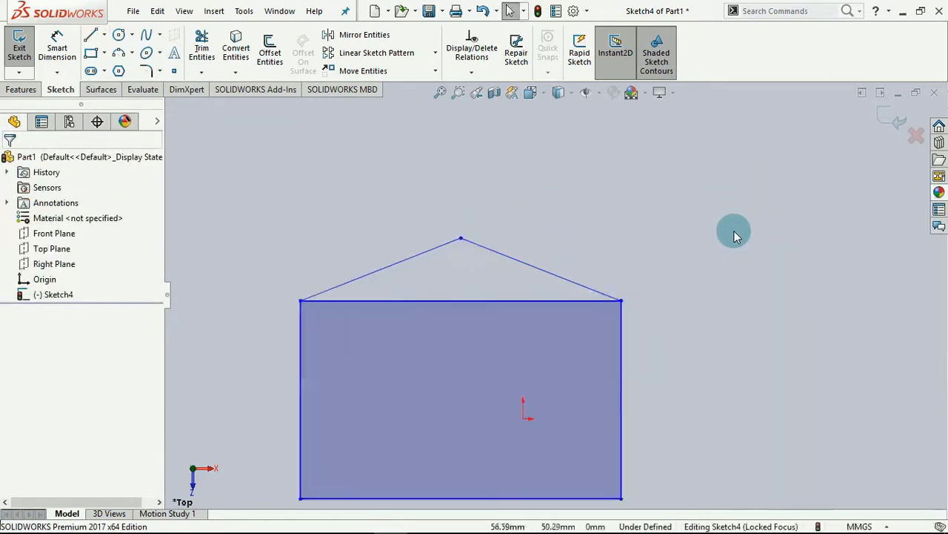
pyautogui.scroll(3, 423, 448)
pyautogui.scroll(-2, 421, 452)
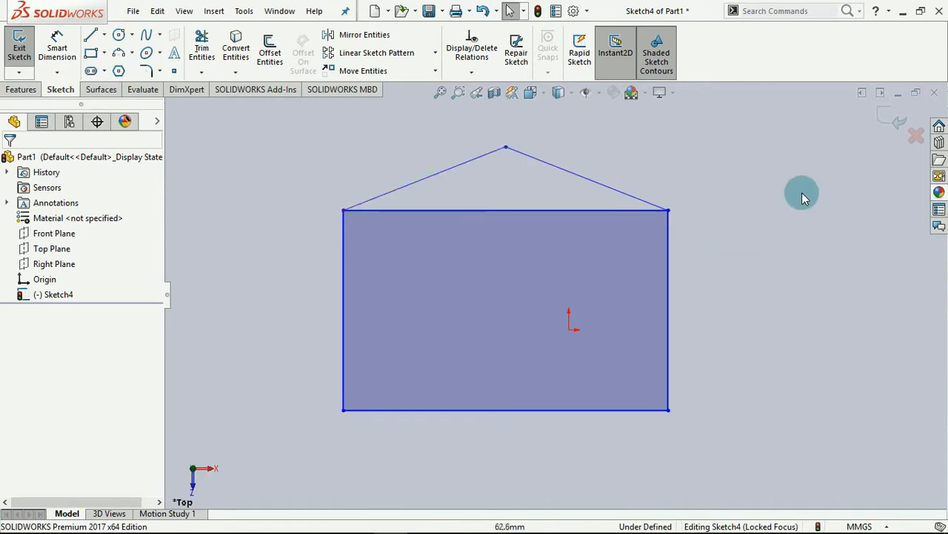
pyautogui.click(892, 121)
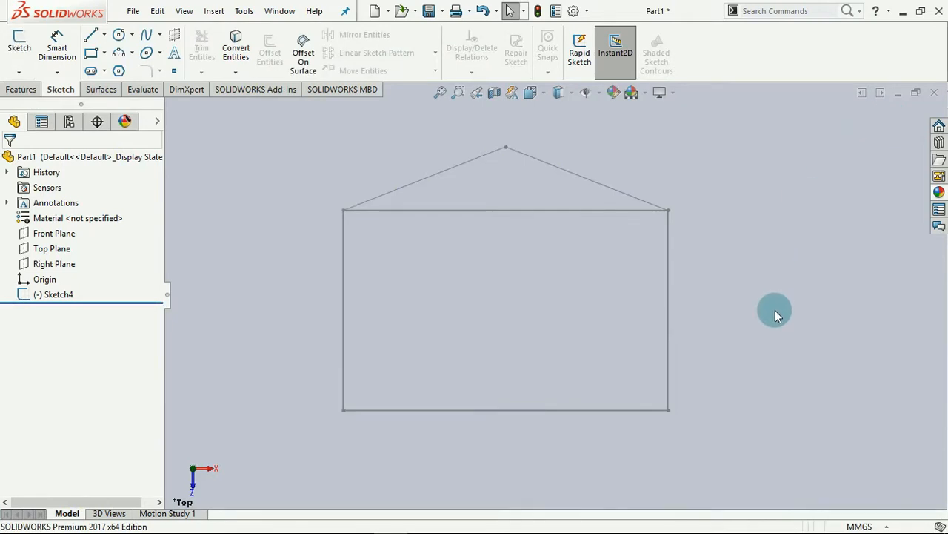
# Step: Reopen the gabled rectangle sketch for editing and orient the view normal to it
pyautogui.moveTo(776, 310)
pyautogui.mouseDown(button='middle')
pyautogui.moveTo(811, 259)
pyautogui.moveTo(802, 219)
pyautogui.moveTo(696, 207)
pyautogui.moveTo(709, 218)
pyautogui.moveTo(726, 210)
pyautogui.mouseUp(button='middle')
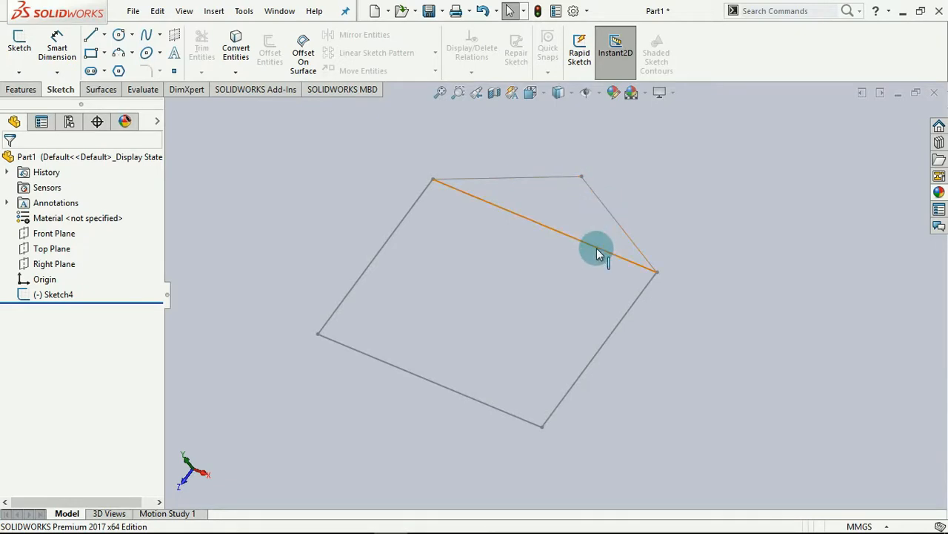
pyautogui.click(56, 294)
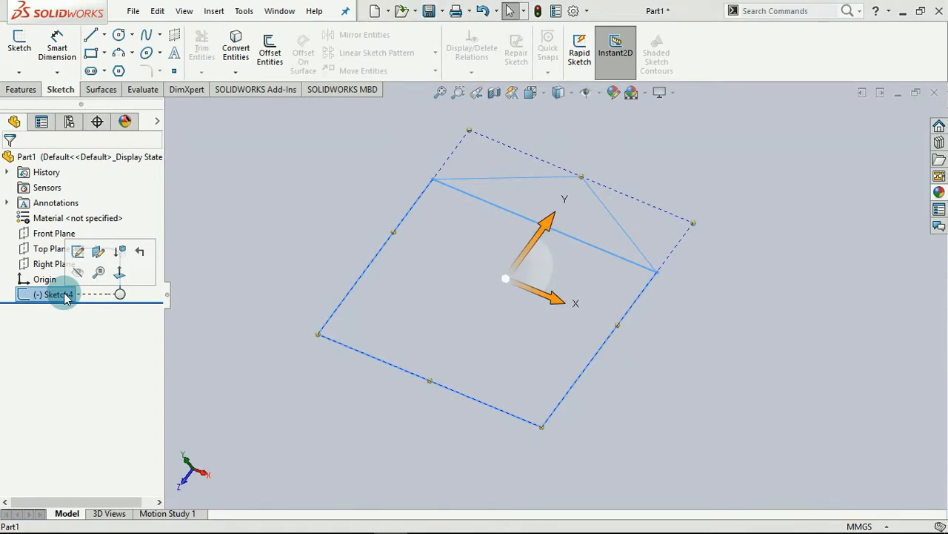
pyautogui.rightClick(64, 297)
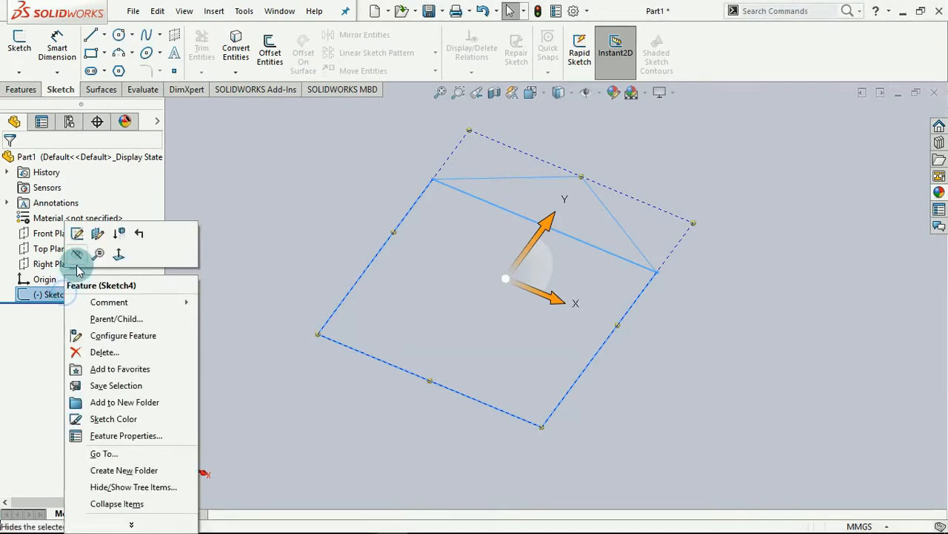
pyautogui.click(79, 236)
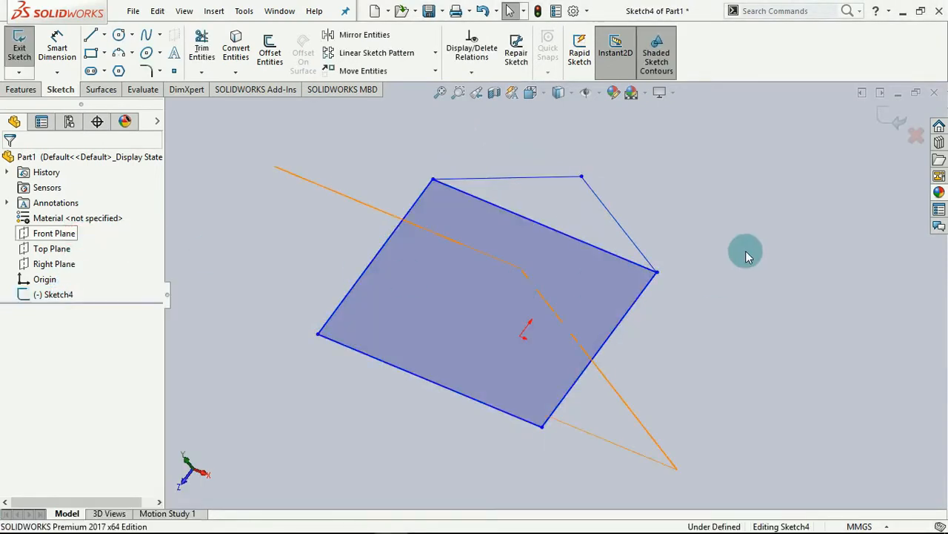
pyautogui.hotkey('ctrl', '8')
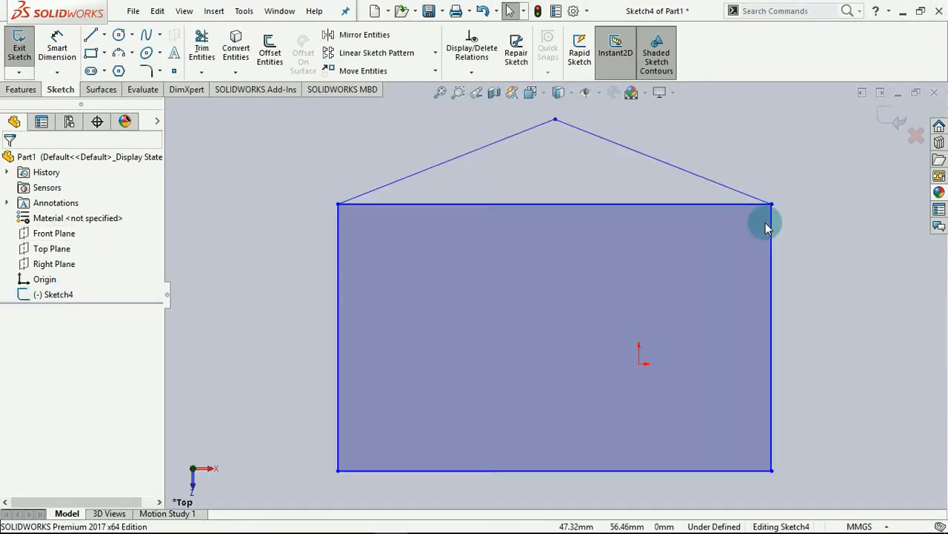
pyautogui.scroll(-1, 808, 275)
pyautogui.scroll(5, 799, 298)
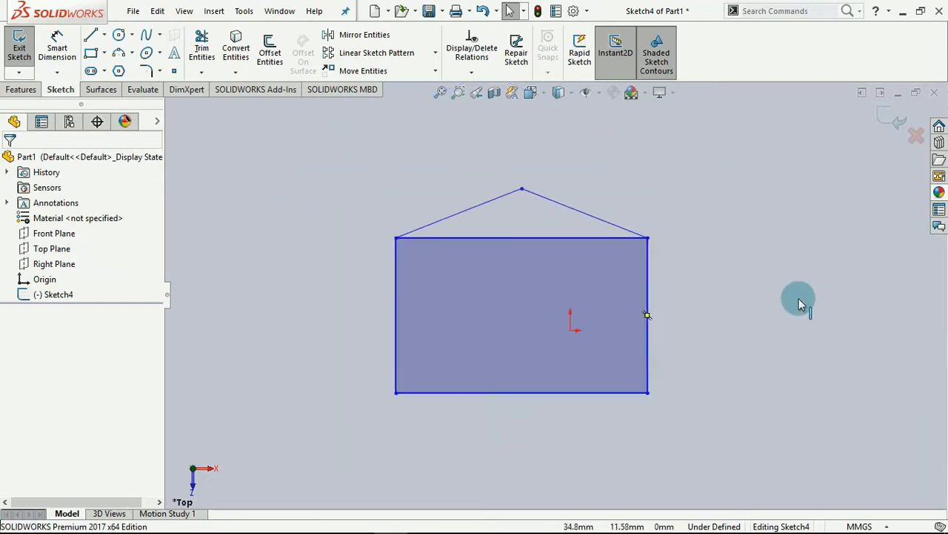
# Step: Sketch three connected lines below the rectangle, forming a wider trapezoid base between its lower corners with a closing edge about 24 mm long
pyautogui.click(90, 35)
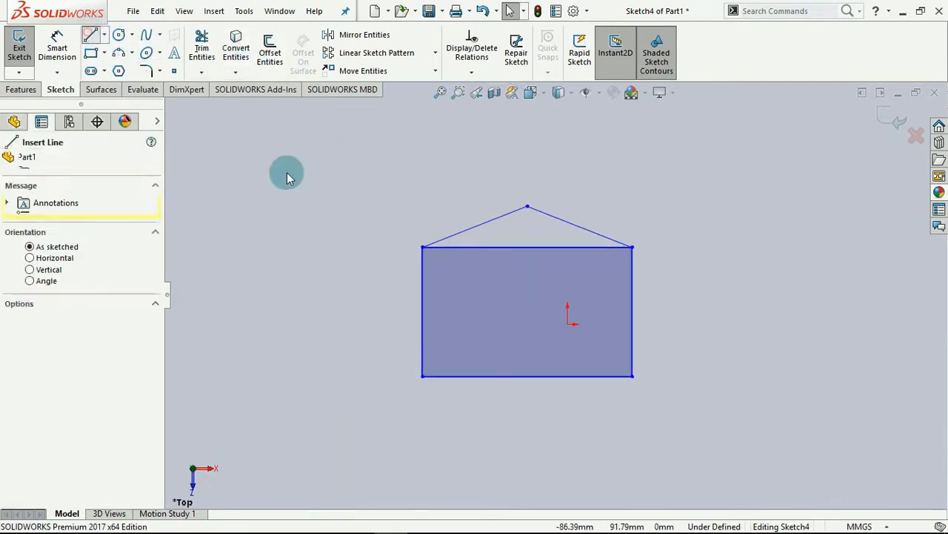
pyautogui.click(422, 375)
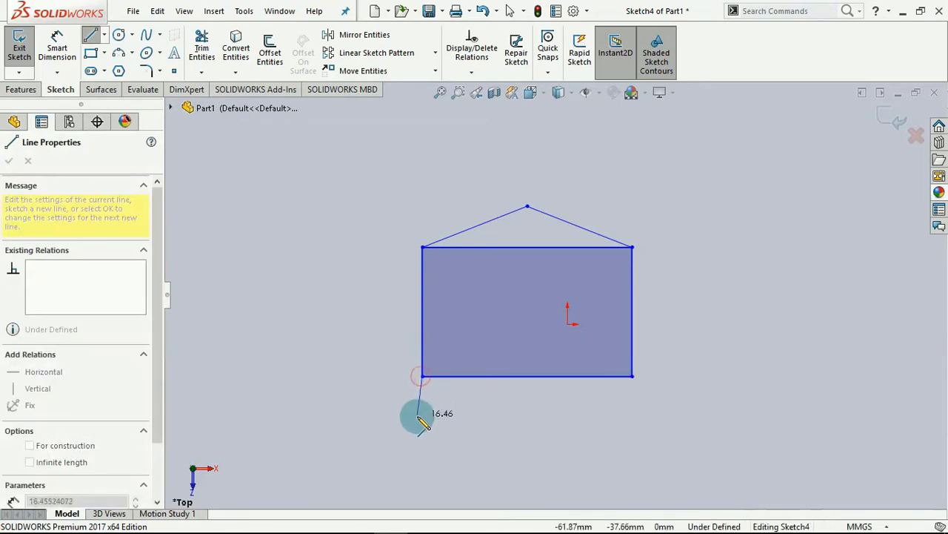
pyautogui.click(392, 418)
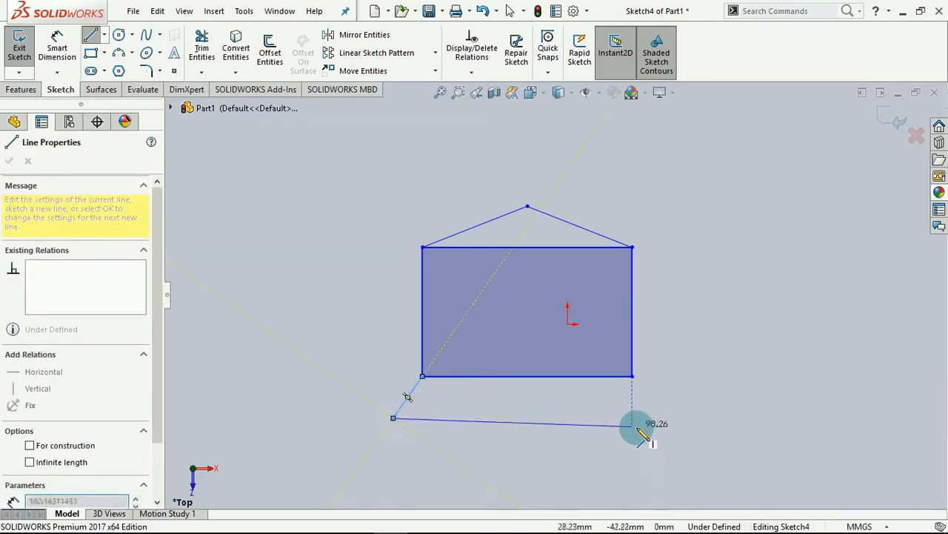
pyautogui.click(673, 418)
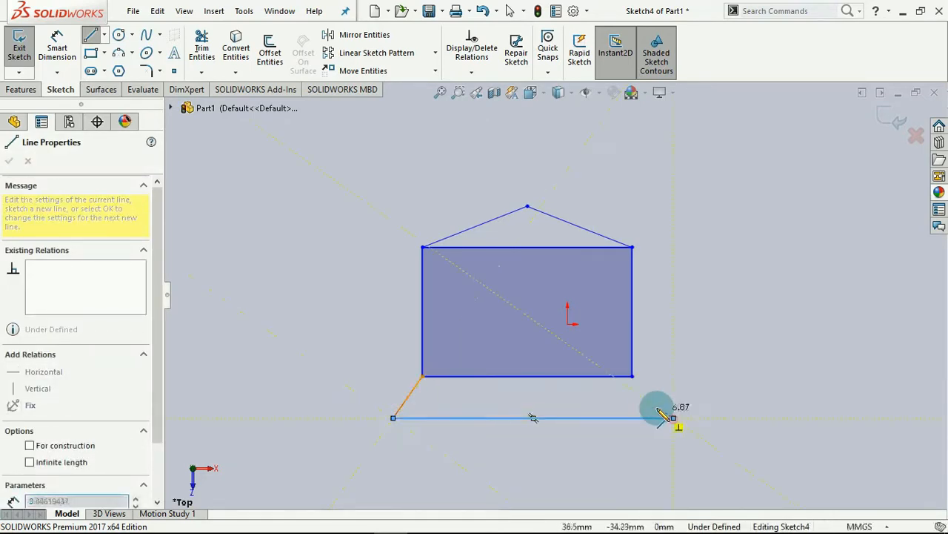
pyautogui.click(632, 376)
pyautogui.rightClick(639, 372)
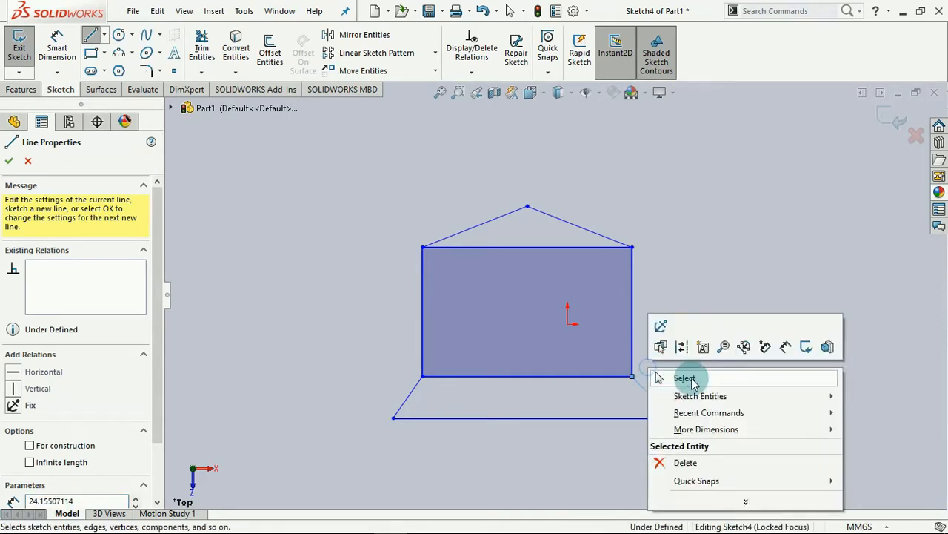
pyautogui.click(682, 375)
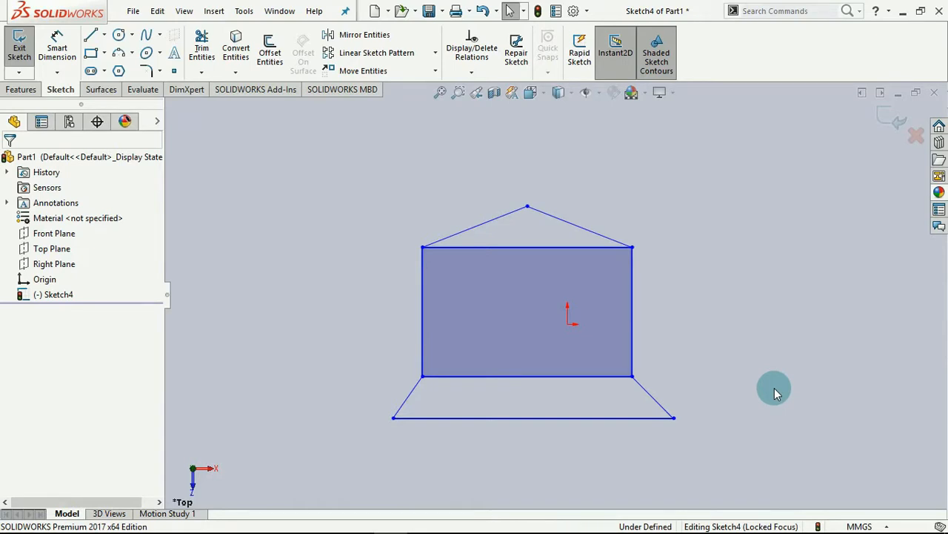
# Step: Exit the sketch and discard the trapezoid lines added in this edit
pyautogui.click(917, 136)
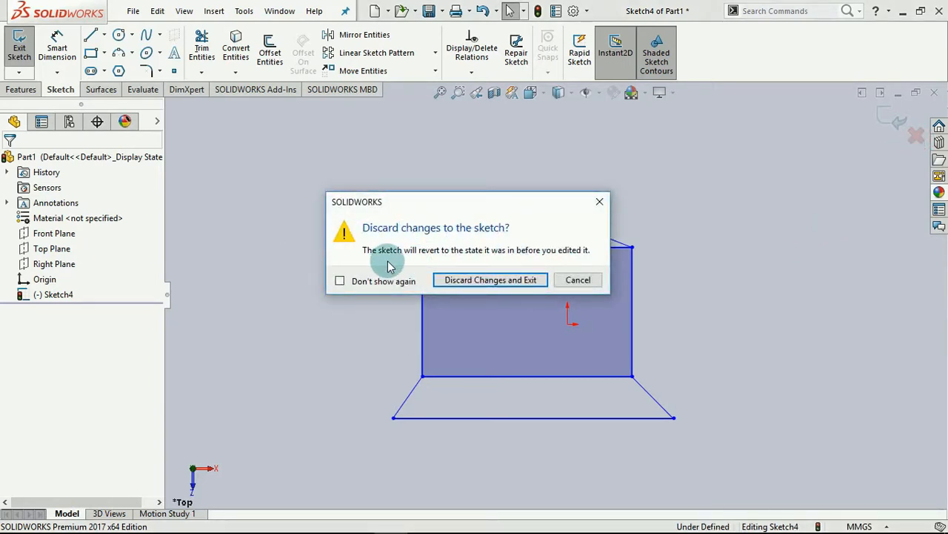
pyautogui.click(454, 280)
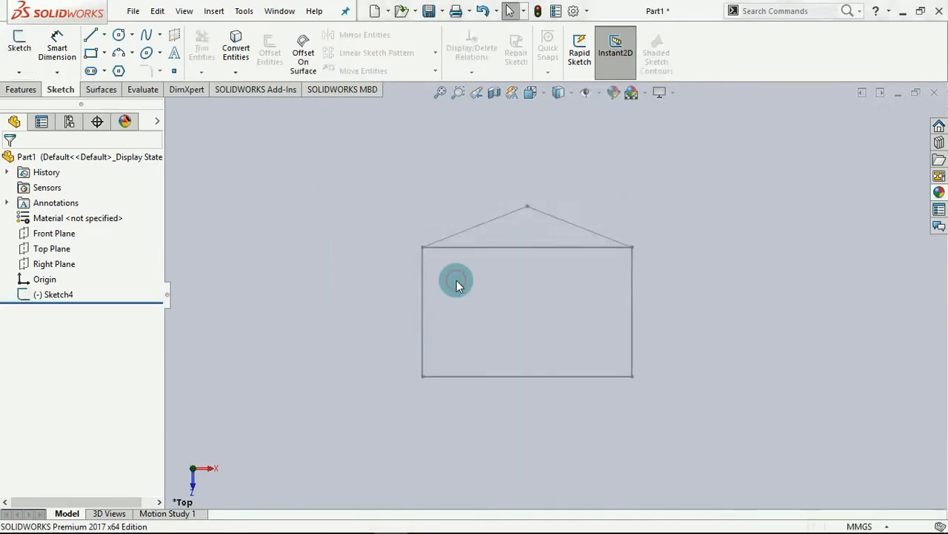
pyautogui.moveTo(703, 338)
pyautogui.mouseDown(button='middle')
pyautogui.moveTo(707, 247)
pyautogui.moveTo(605, 236)
pyautogui.moveTo(684, 197)
pyautogui.mouseUp(button='middle')
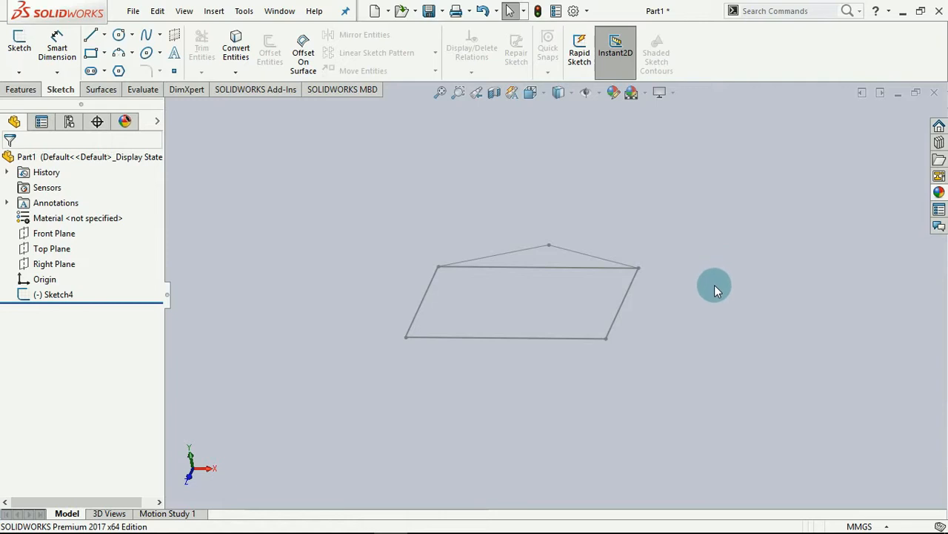
pyautogui.moveTo(684, 333)
pyautogui.mouseDown(button='middle')
pyautogui.moveTo(746, 327)
pyautogui.moveTo(660, 341)
pyautogui.moveTo(667, 315)
pyautogui.moveTo(688, 320)
pyautogui.mouseUp(button='middle')
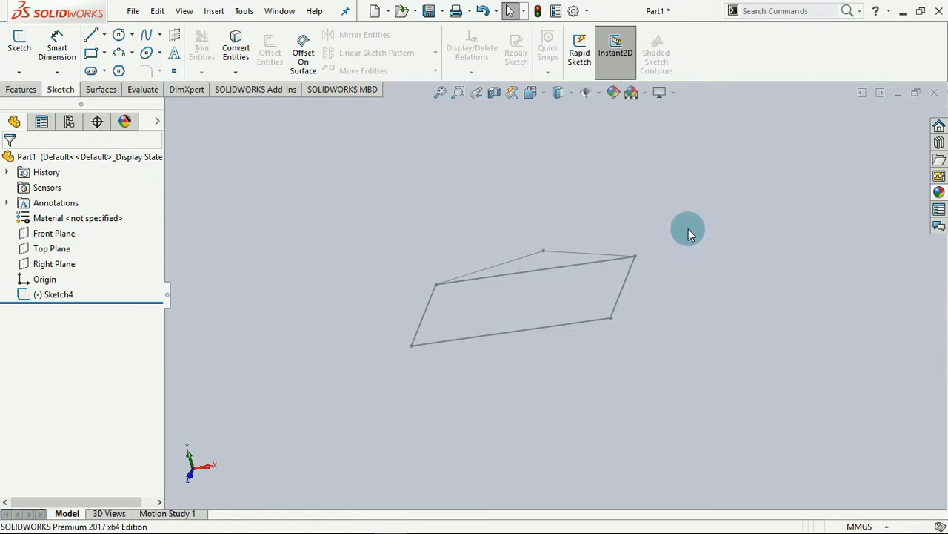
# Step: Start a new sketch on the Front Plane and orient the view to Front
pyautogui.click(45, 295)
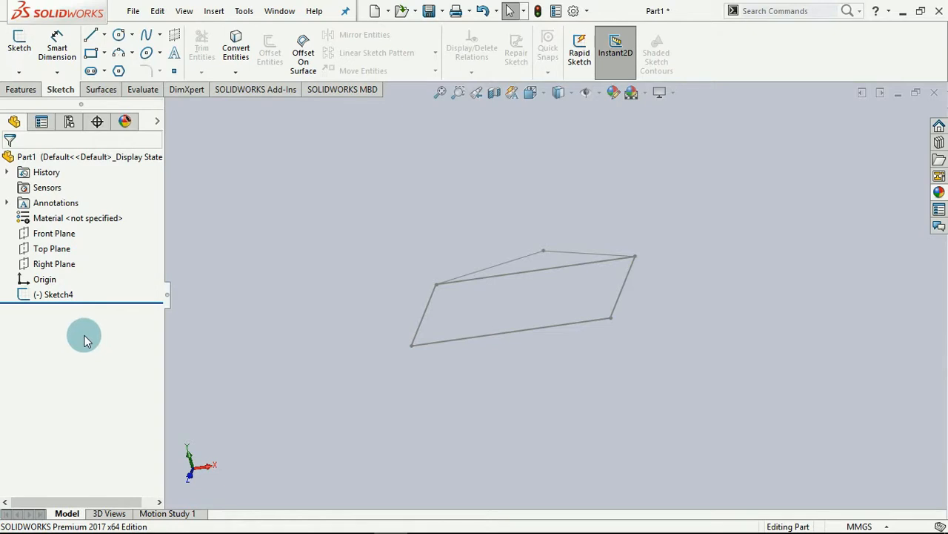
pyautogui.click(23, 46)
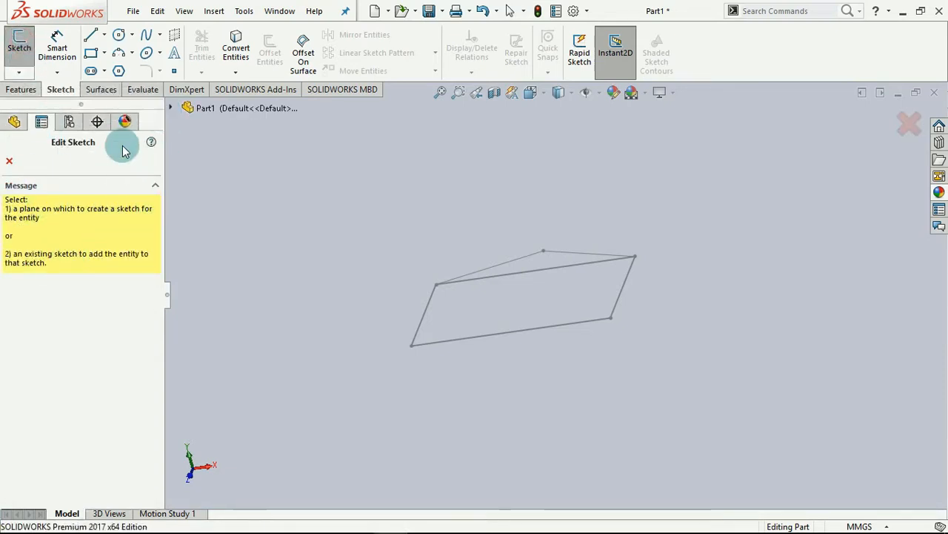
pyautogui.click(171, 108)
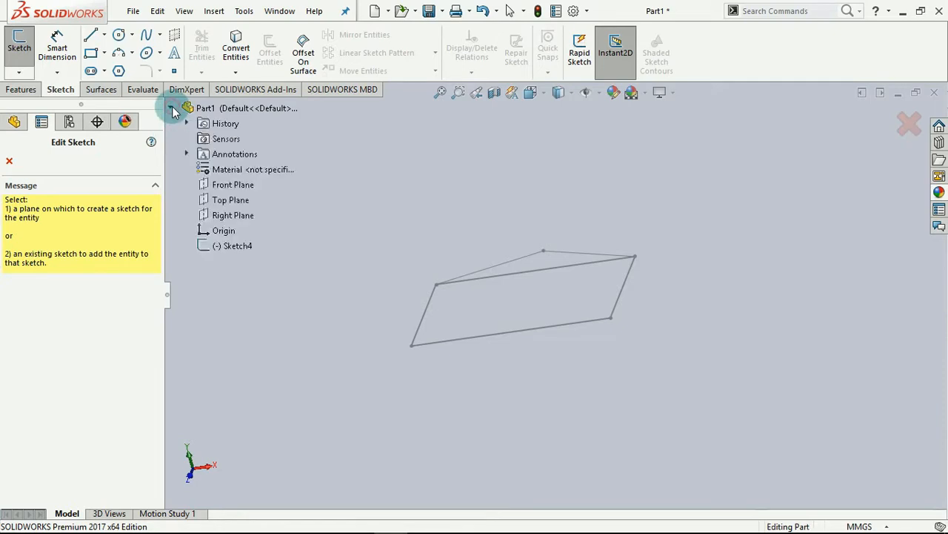
pyautogui.click(227, 186)
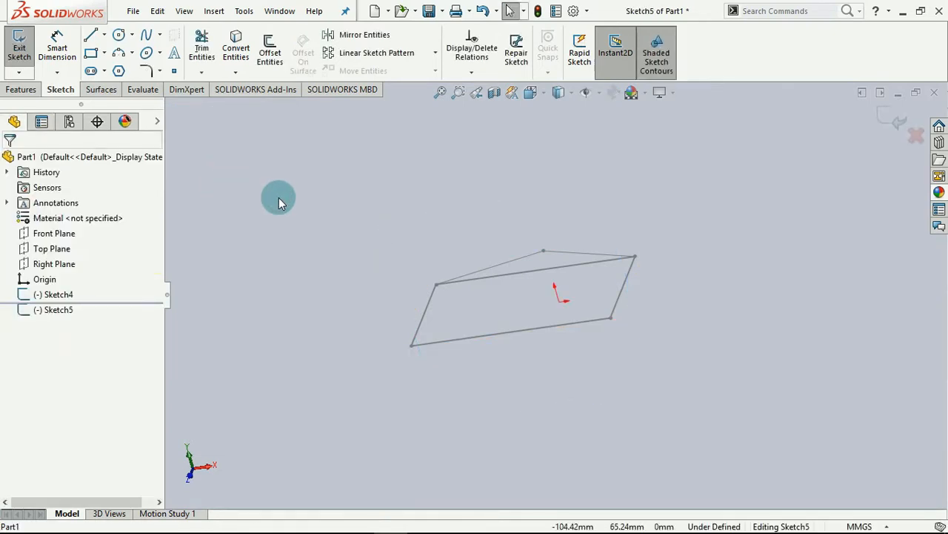
pyautogui.hotkey('ctrl', '1')
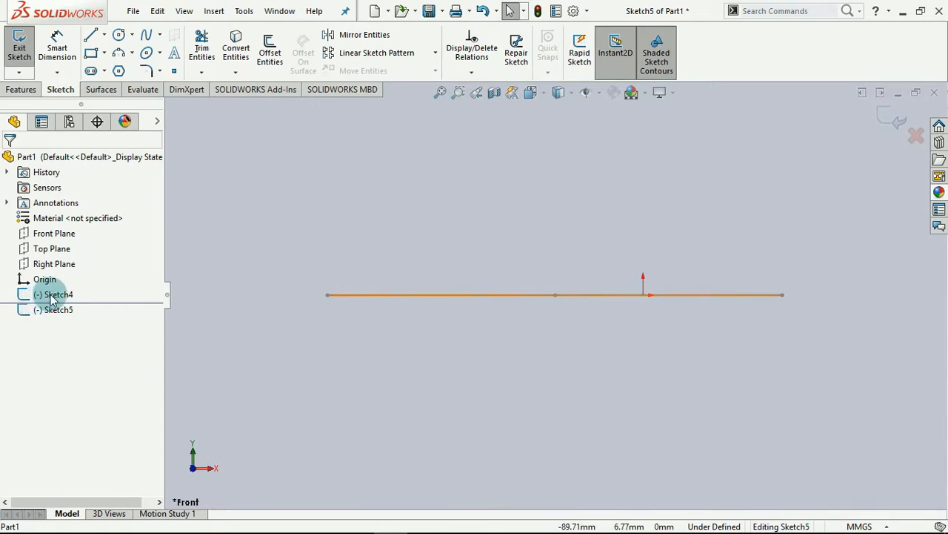
# Step: Exit the new Front Plane sketch and discard it without drawing anything
pyautogui.moveTo(52, 298)
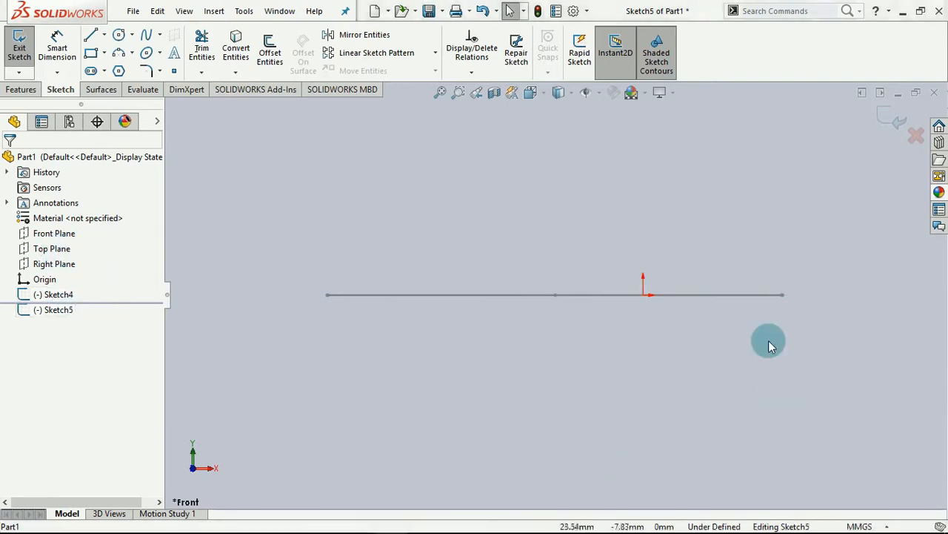
pyautogui.scroll(3, 654, 238)
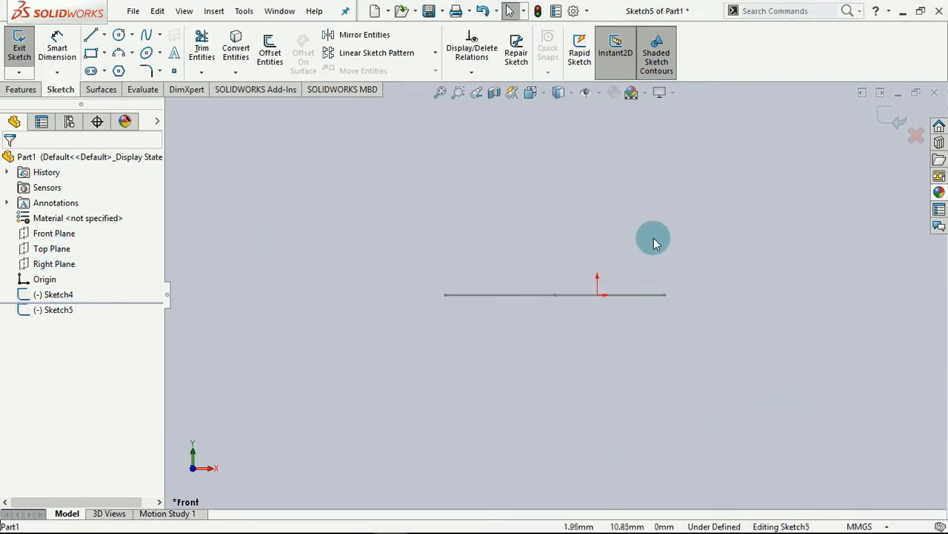
pyautogui.scroll(-1, 707, 223)
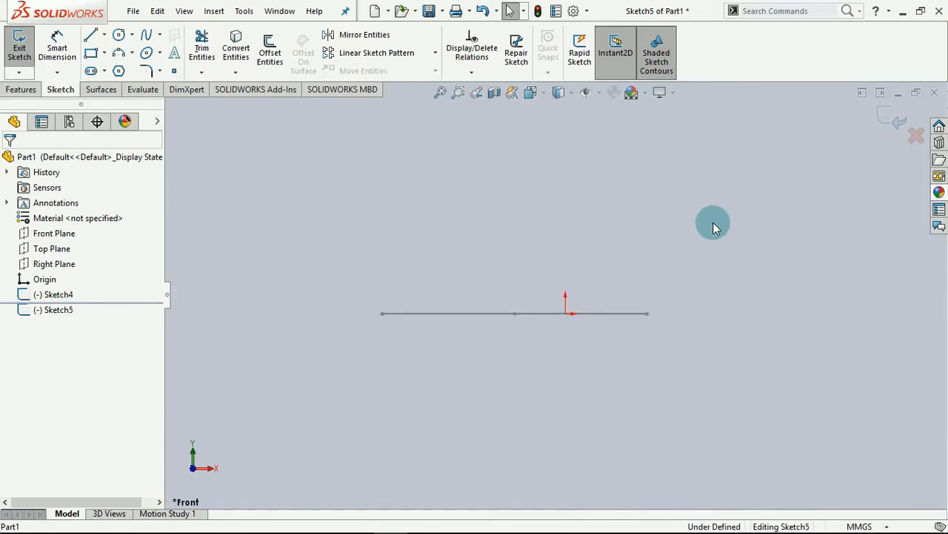
pyautogui.click(917, 137)
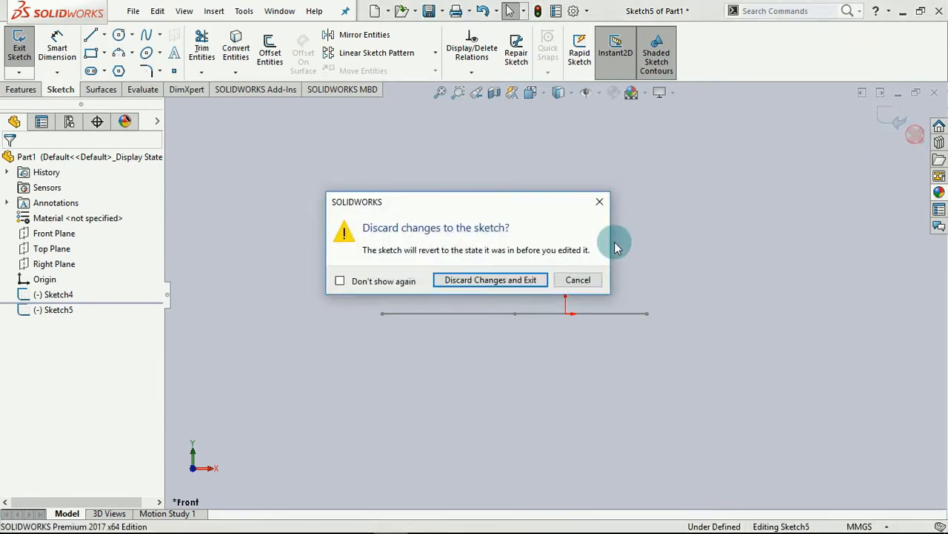
pyautogui.click(514, 281)
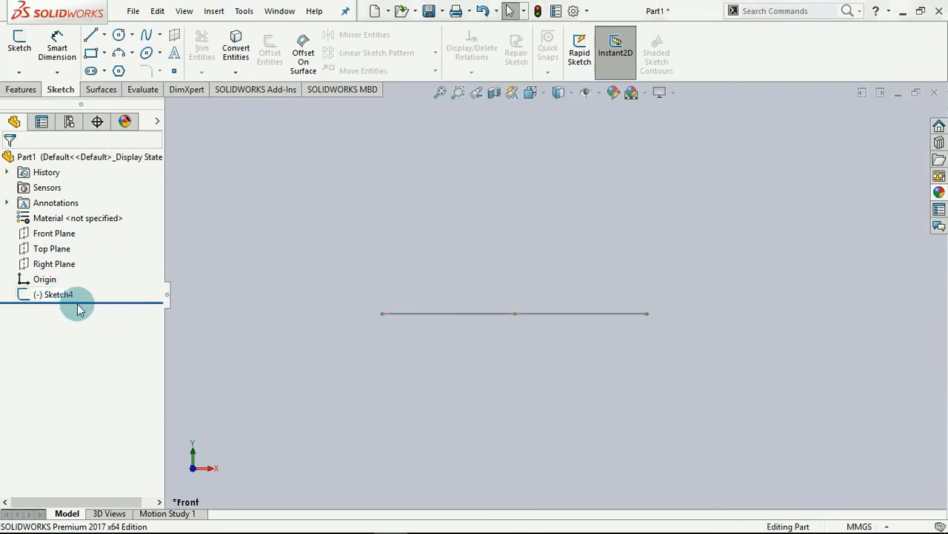
# Step: Rename the existing Top Plane sketch as Trial 1 in the feature tree
pyautogui.scroll(-2, 85, 296)
pyautogui.scroll(2, 89, 350)
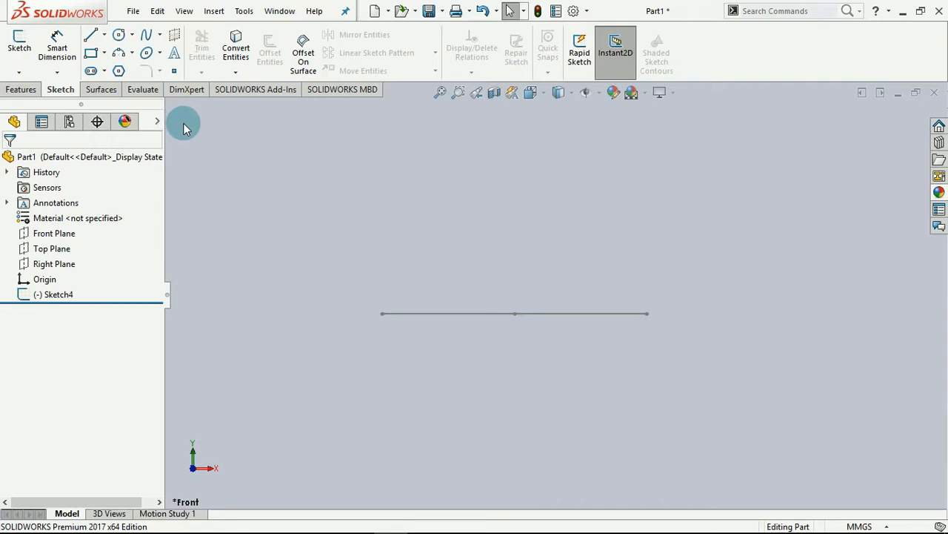
pyautogui.rightClick(53, 295)
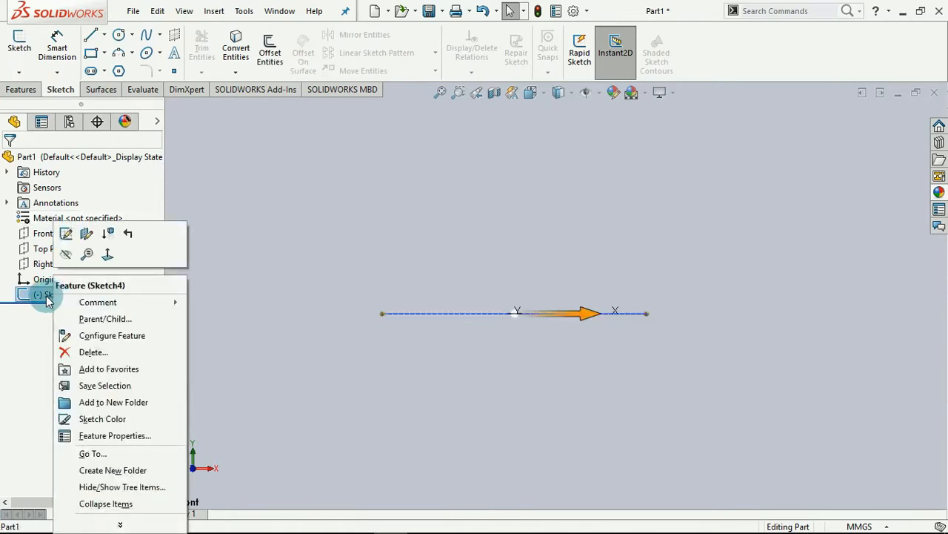
pyautogui.click(46, 295)
pyautogui.rightClick(46, 295)
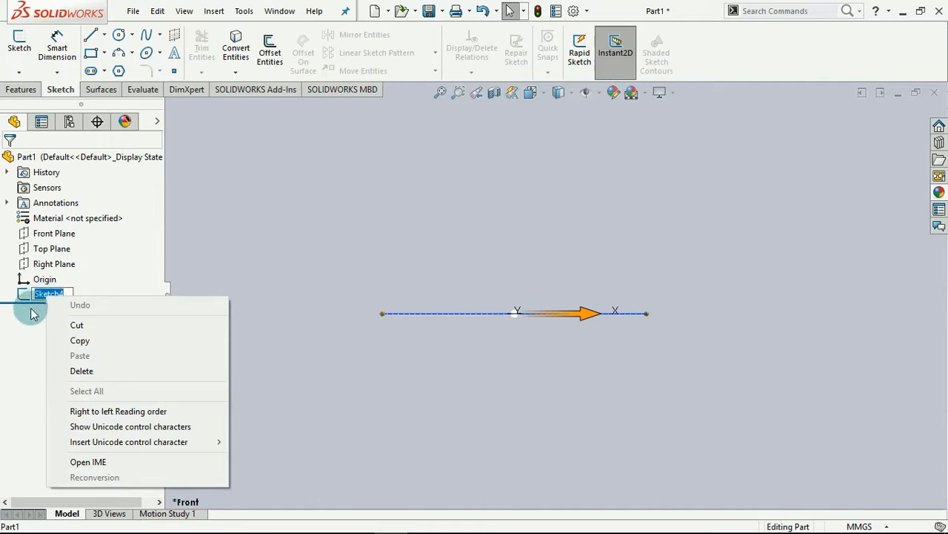
pyautogui.press('Delete')
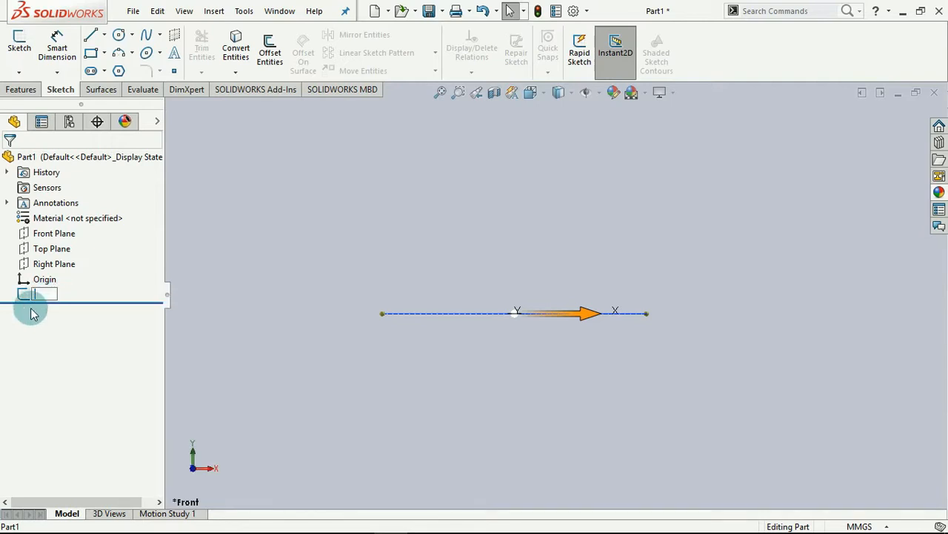
pyautogui.write('Trial 1')
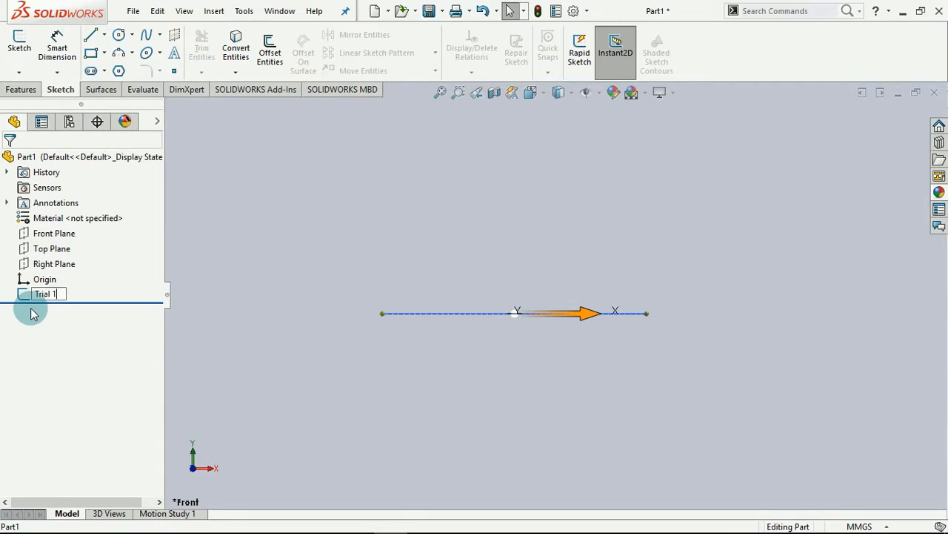
pyautogui.press('Return')
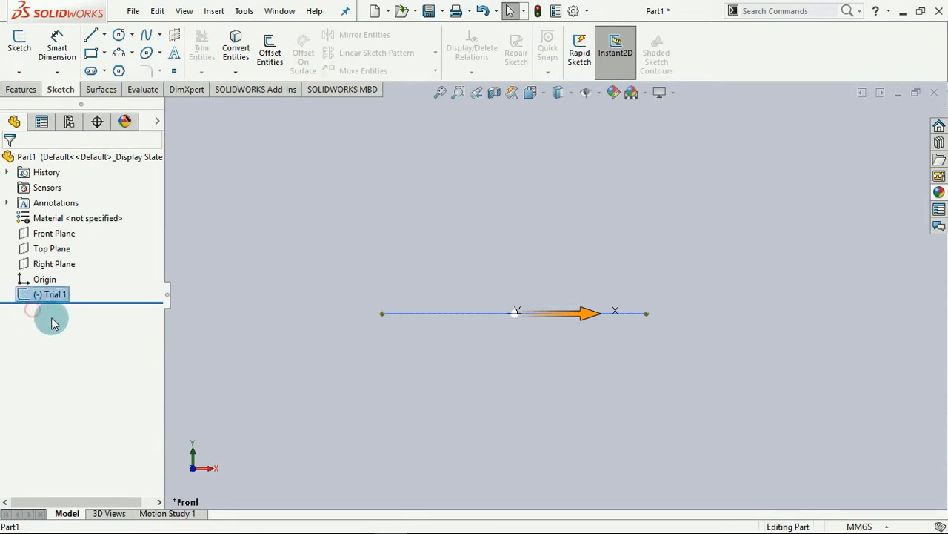
pyautogui.rightClick(50, 299)
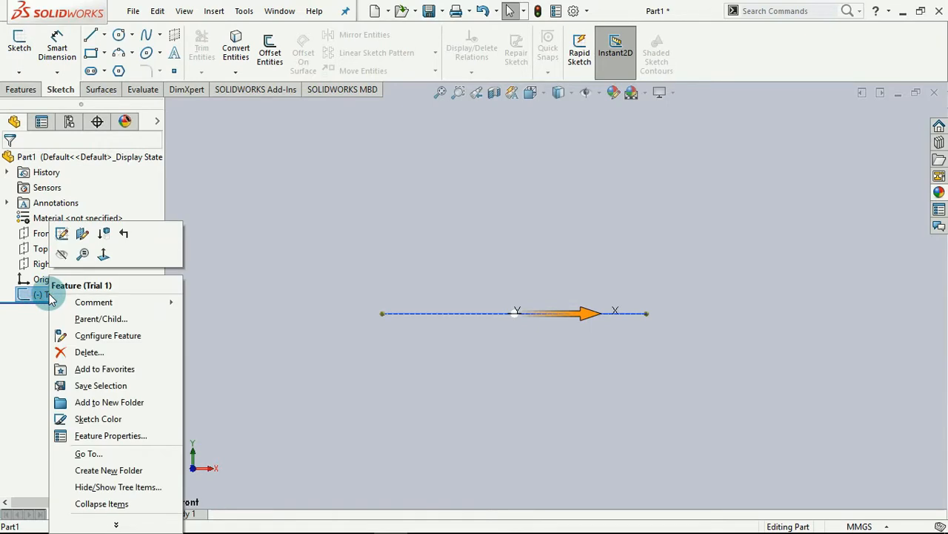
pyautogui.click(119, 524)
pyautogui.click(261, 419)
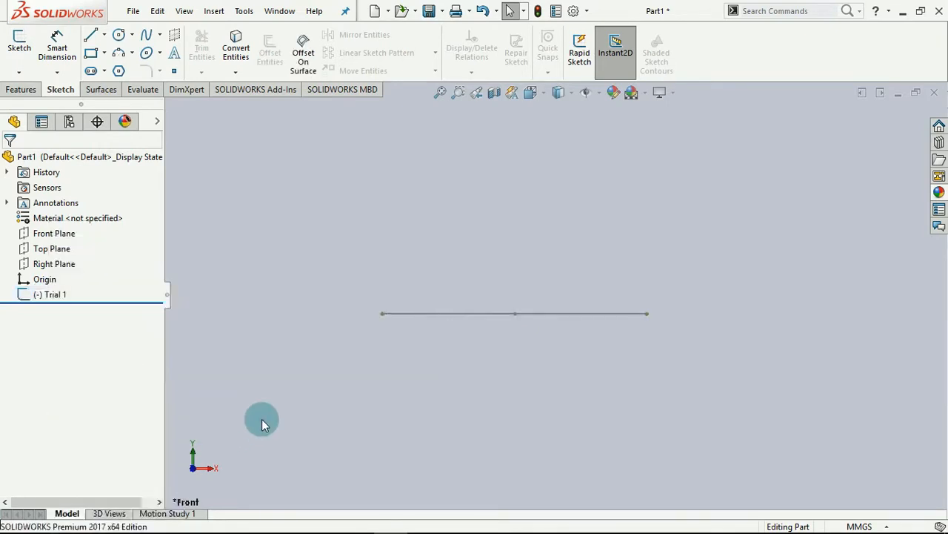
pyautogui.click(52, 294)
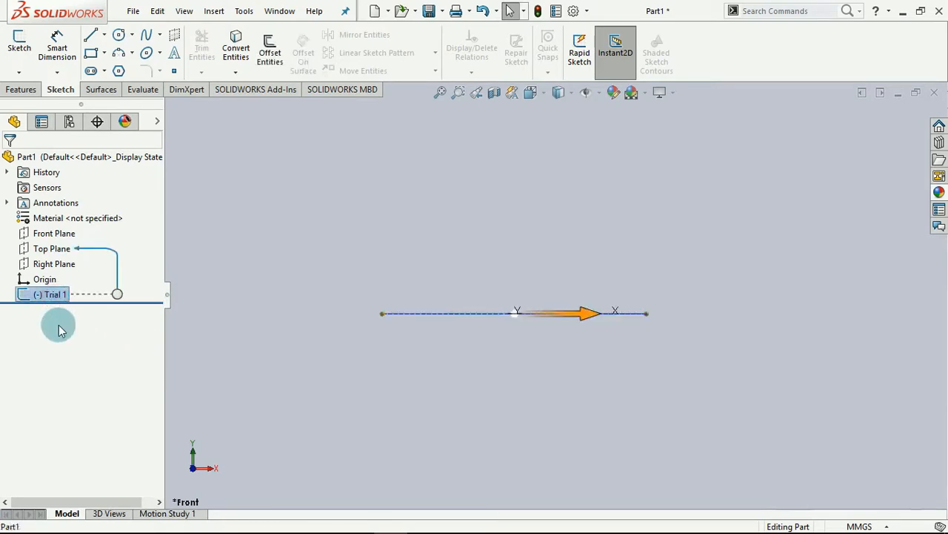
pyautogui.click(55, 297)
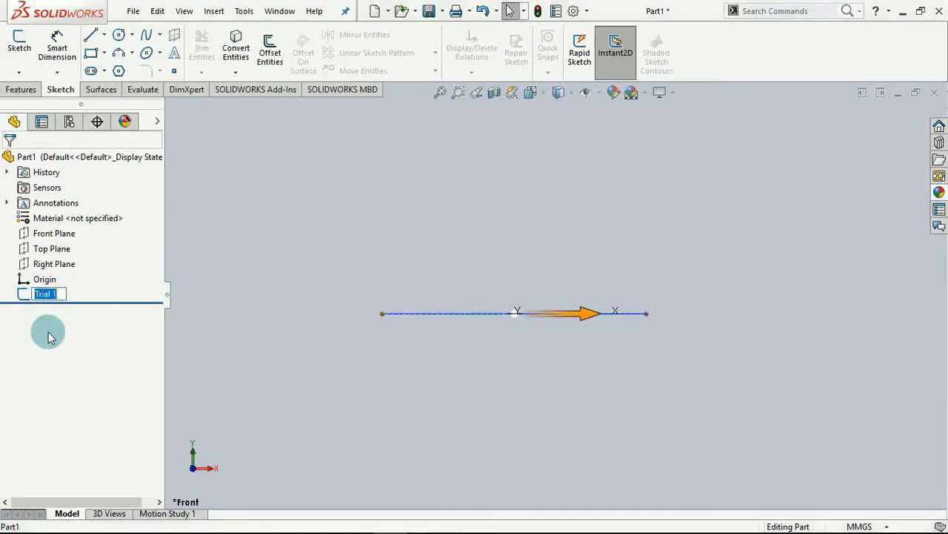
pyautogui.click(287, 368)
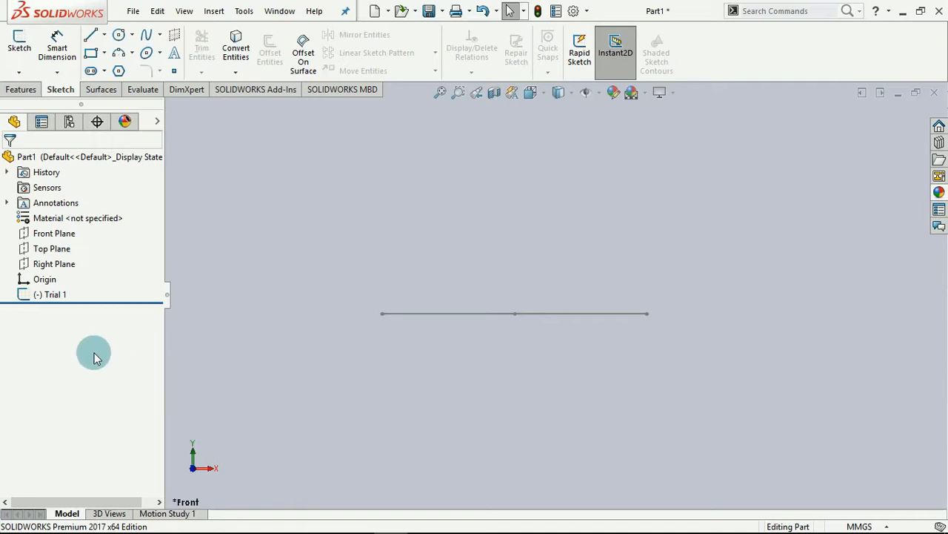
# Step: Start a new sketch on the Front Plane
pyautogui.click(20, 45)
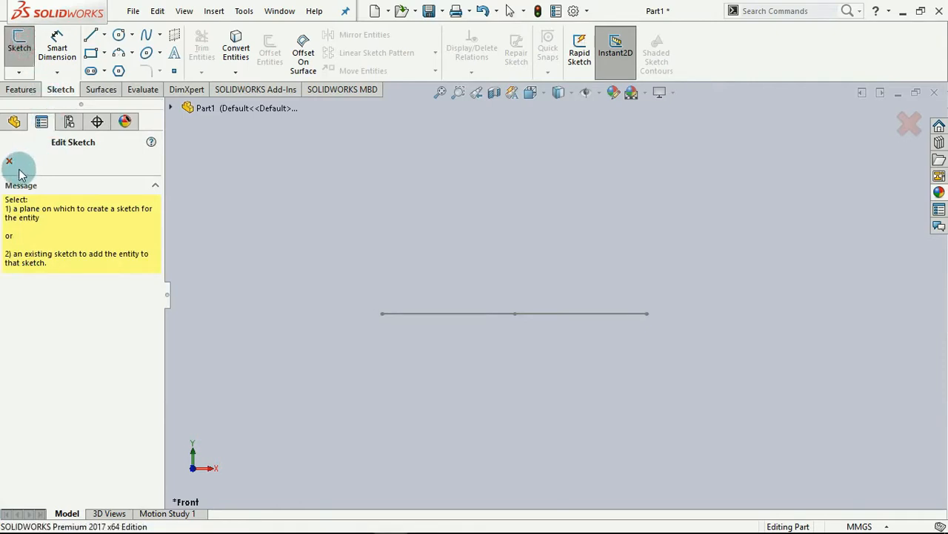
pyautogui.click(169, 107)
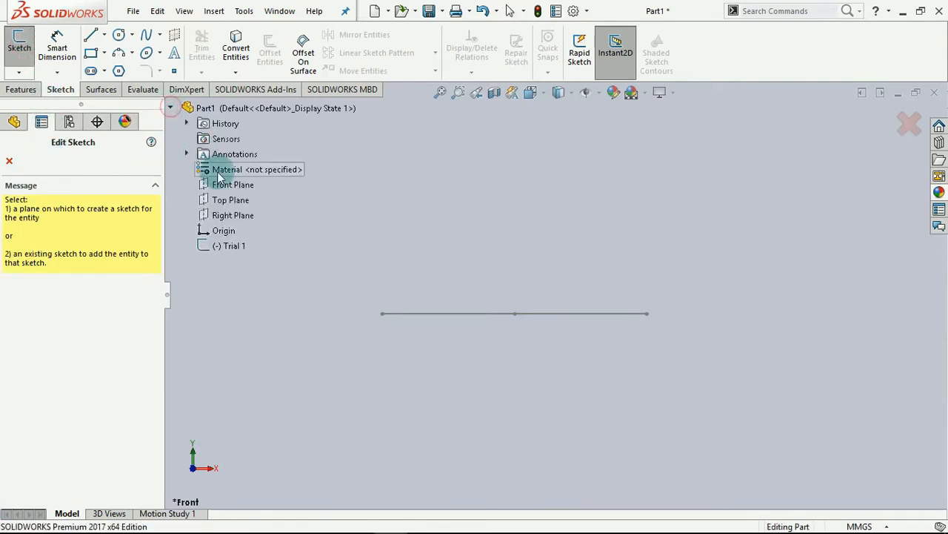
pyautogui.click(229, 191)
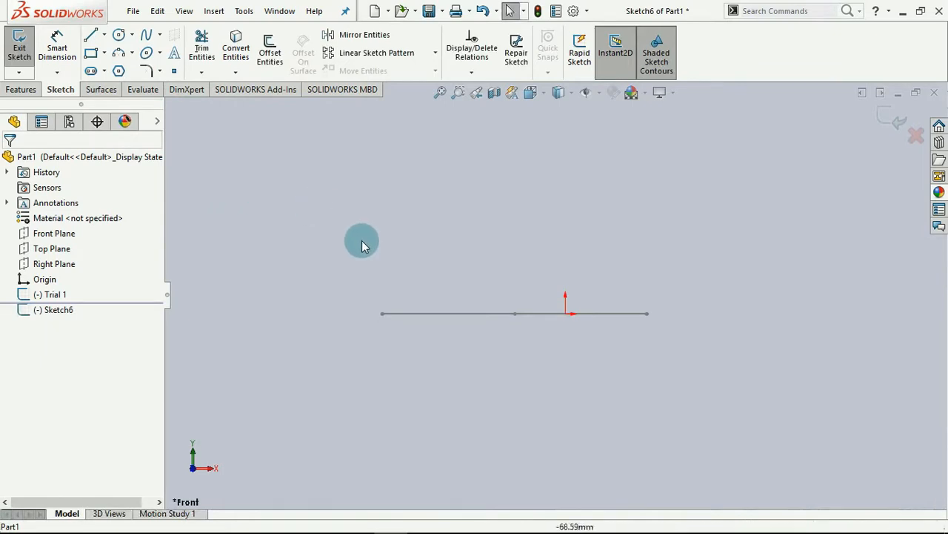
# Step: Sketch a closed four-line quadrilateral around the origin with a top edge about 97 mm, left edge about 52 mm and bottom edge about 111 mm
pyautogui.click(93, 39)
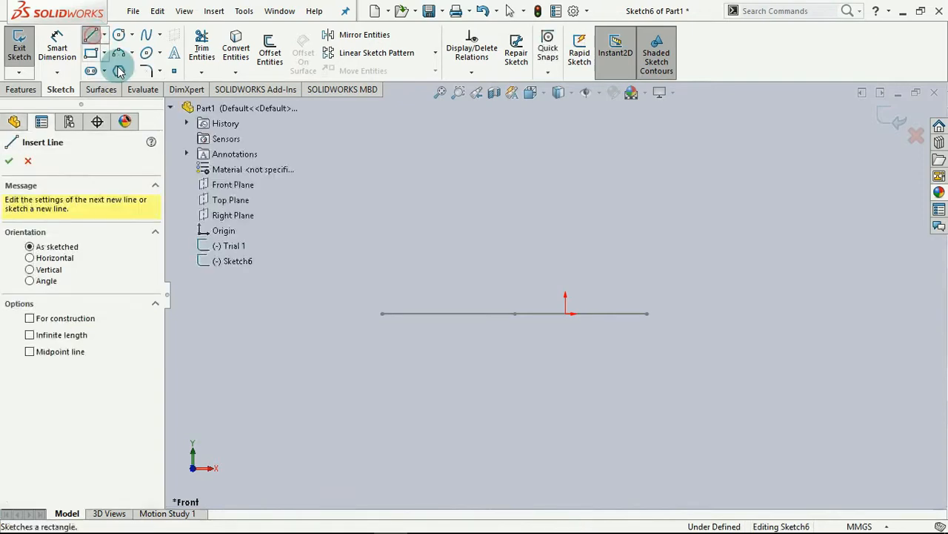
pyautogui.click(382, 373)
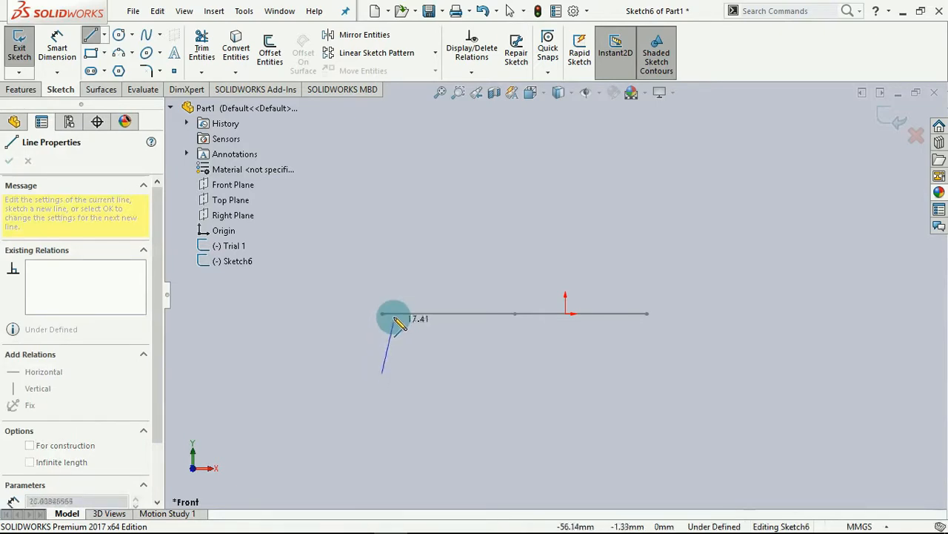
pyautogui.click(387, 214)
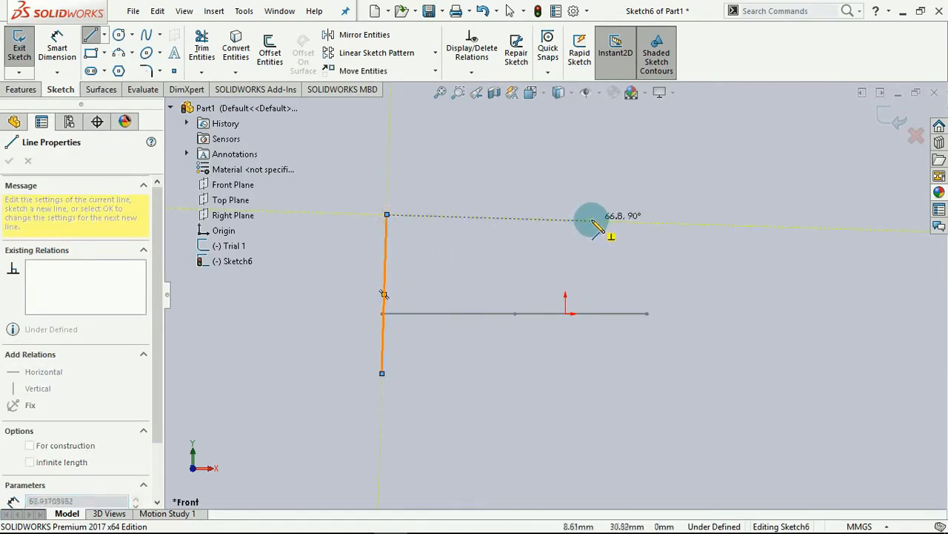
pyautogui.click(684, 199)
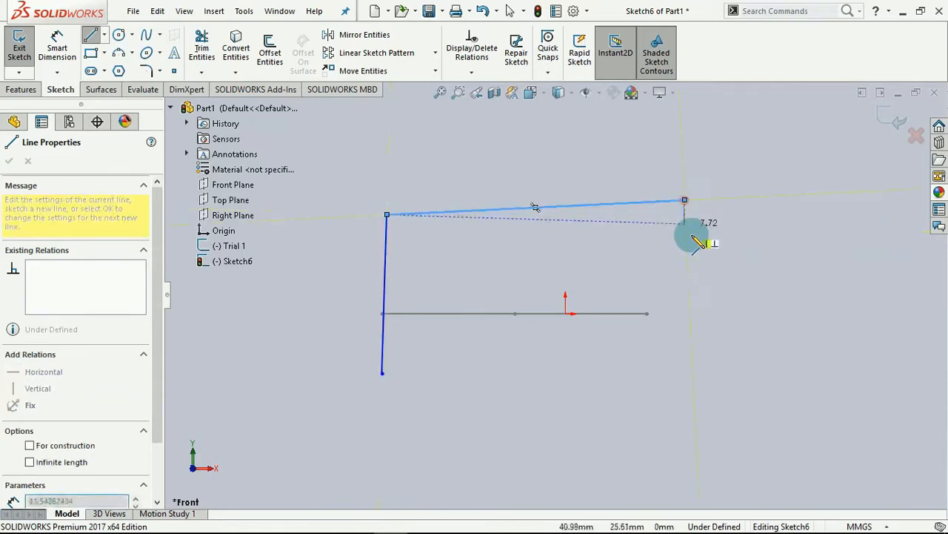
pyautogui.click(722, 359)
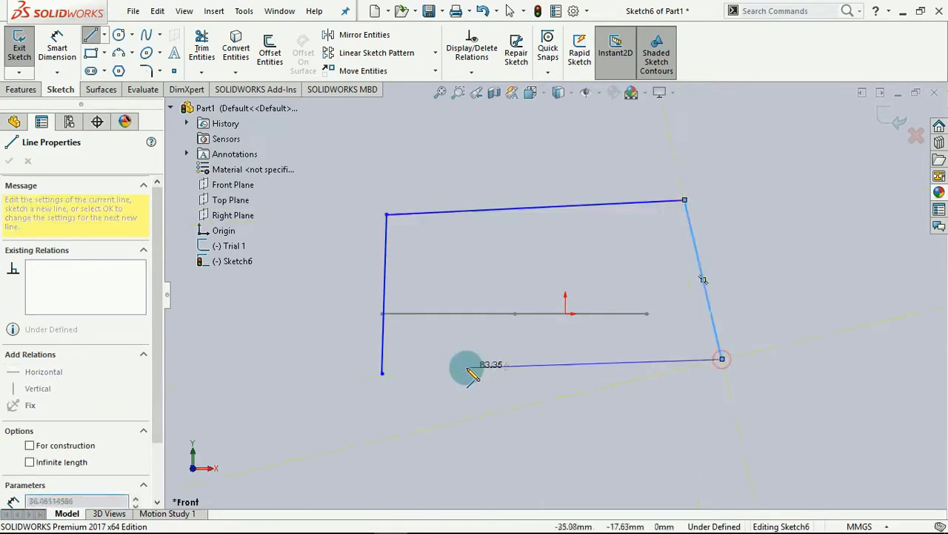
pyautogui.click(382, 373)
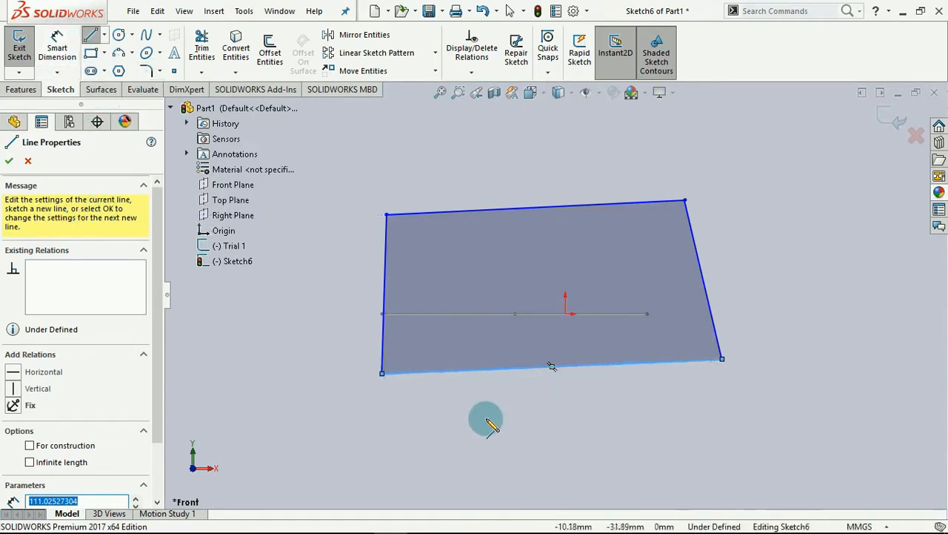
# Step: Sketch a second closed four-line quadrilateral to the right of the first, with a top edge about 61 mm and left edge about 53 mm, and finish the Line command
pyautogui.moveTo(775, 311)
pyautogui.mouseDown(button='middle')
pyautogui.moveTo(733, 303)
pyautogui.moveTo(785, 305)
pyautogui.mouseUp(button='middle')
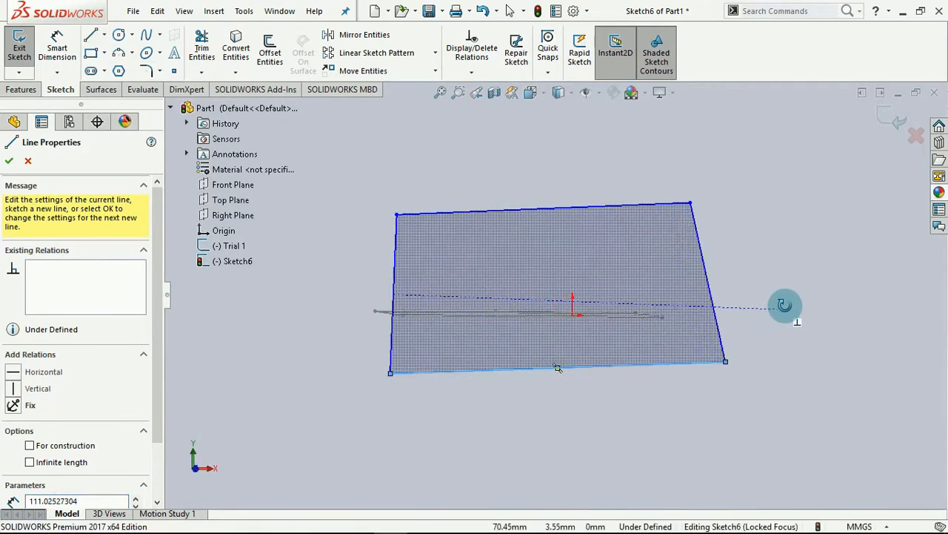
pyautogui.hotkey('ctrl', '8')
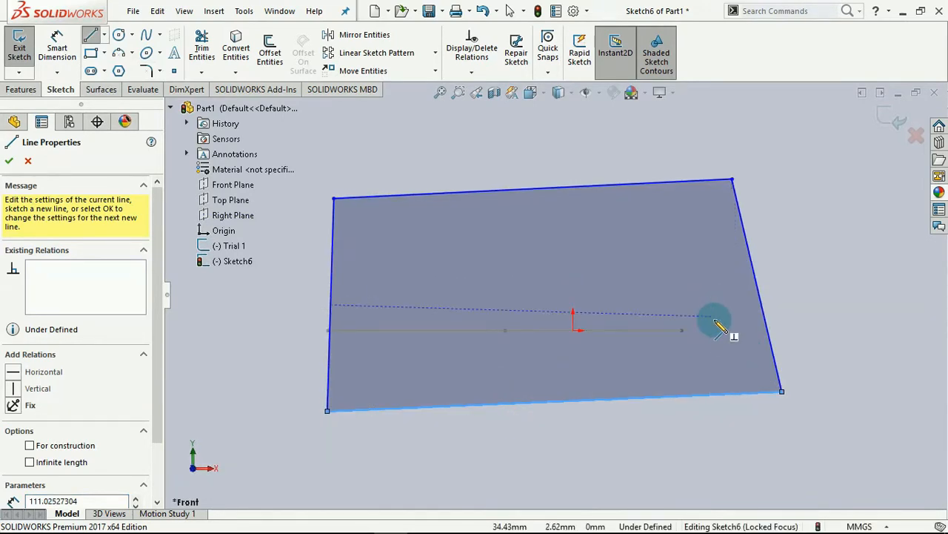
pyautogui.keyDown('ctrl'); pyautogui.moveTo(812, 317); pyautogui.dragTo(439, 327, button='middle'); pyautogui.keyUp('ctrl')
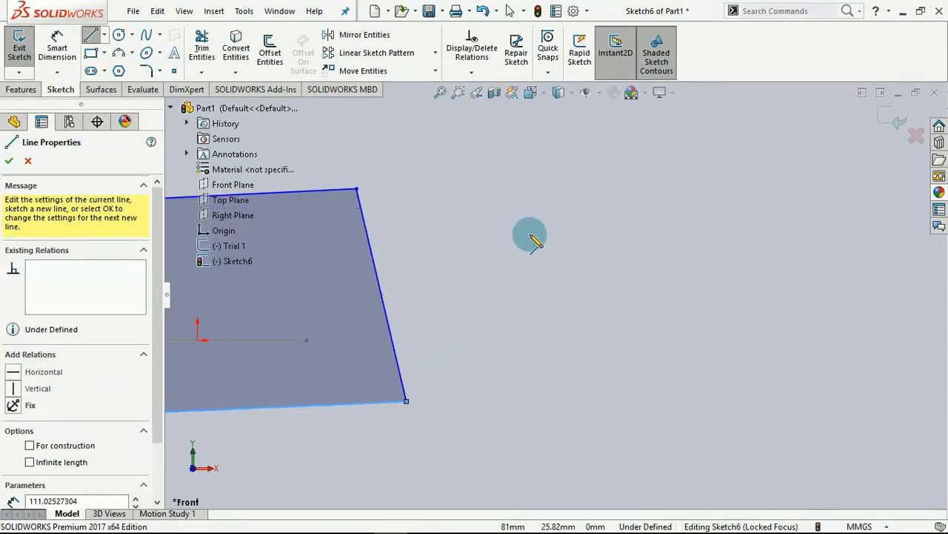
pyautogui.click(533, 188)
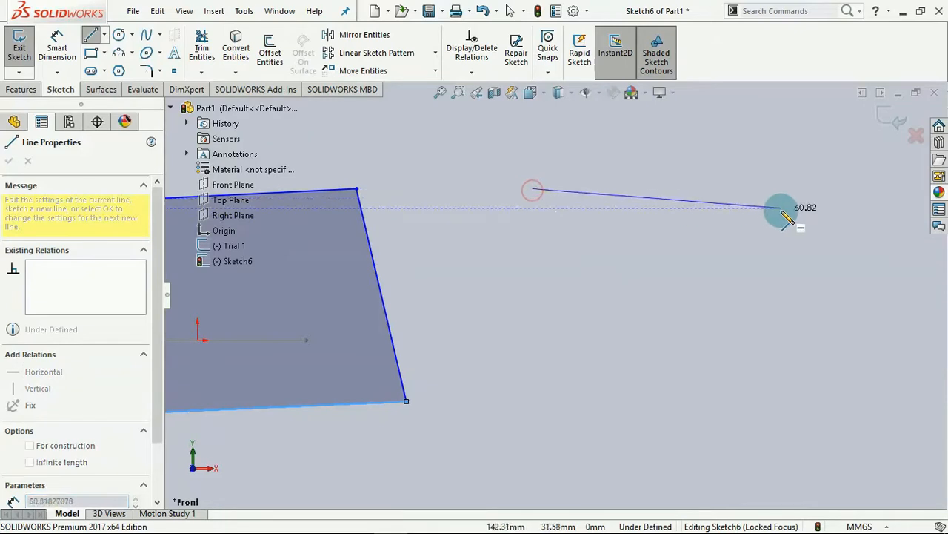
pyautogui.click(781, 208)
pyautogui.click(802, 395)
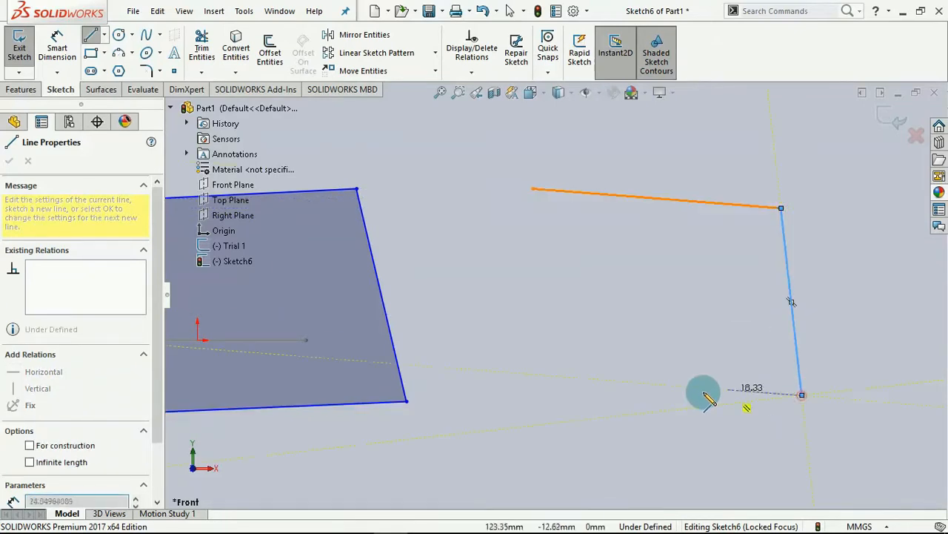
pyautogui.click(539, 406)
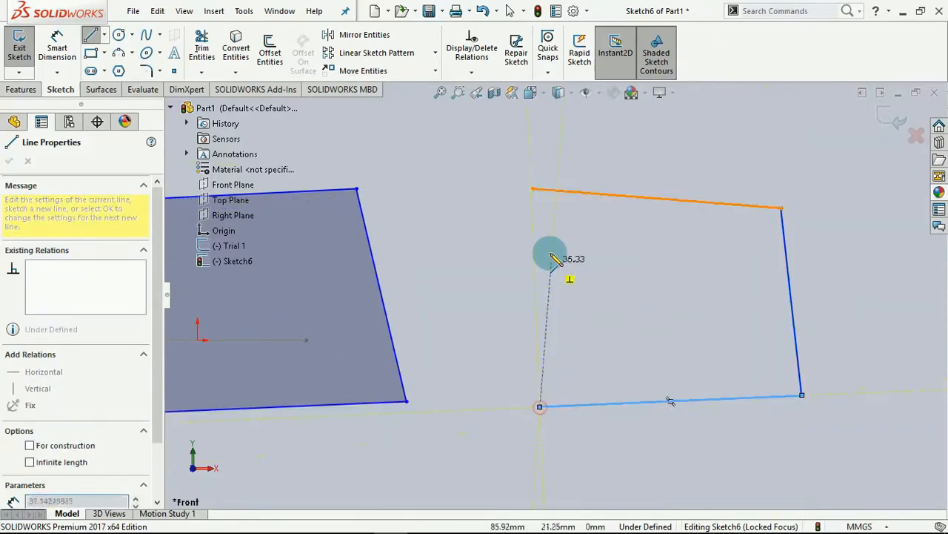
pyautogui.click(532, 189)
pyautogui.scroll(5, 483, 275)
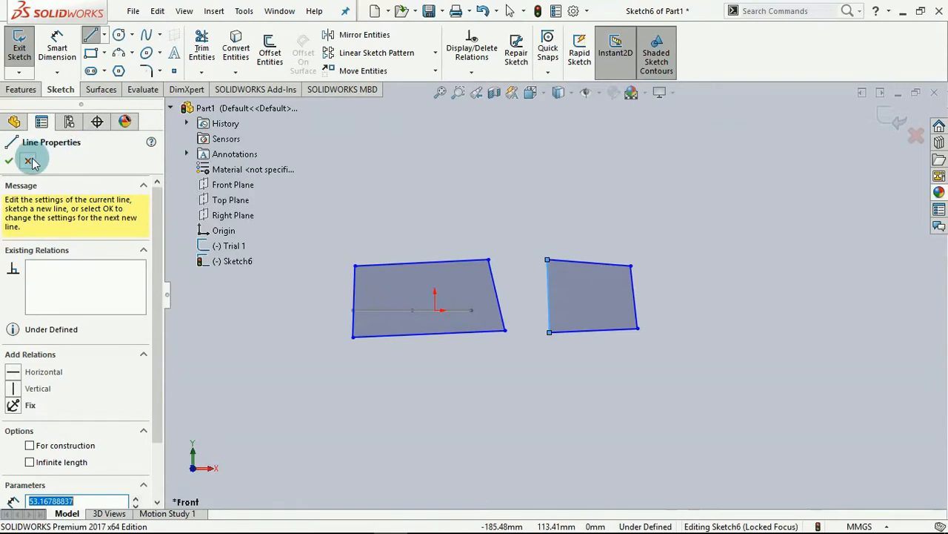
pyautogui.click(9, 161)
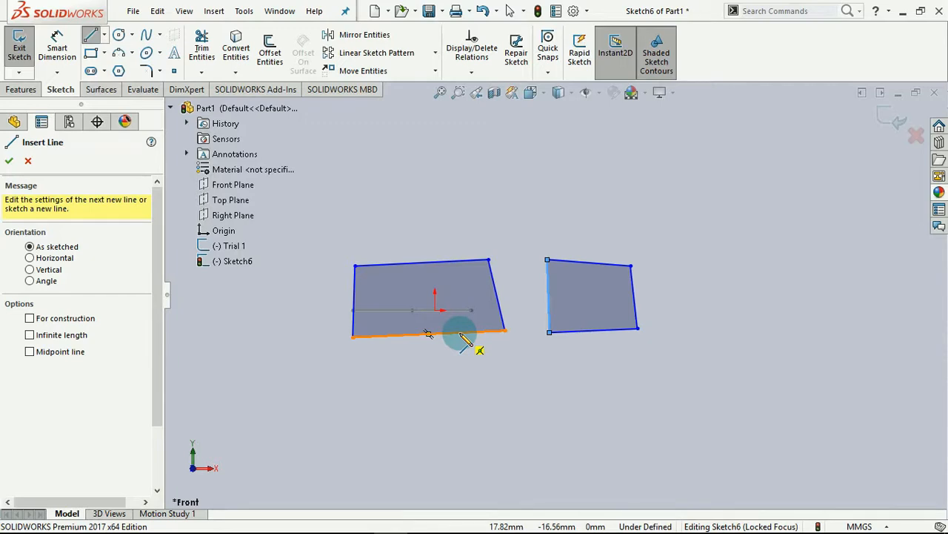
pyautogui.scroll(-3, 394, 259)
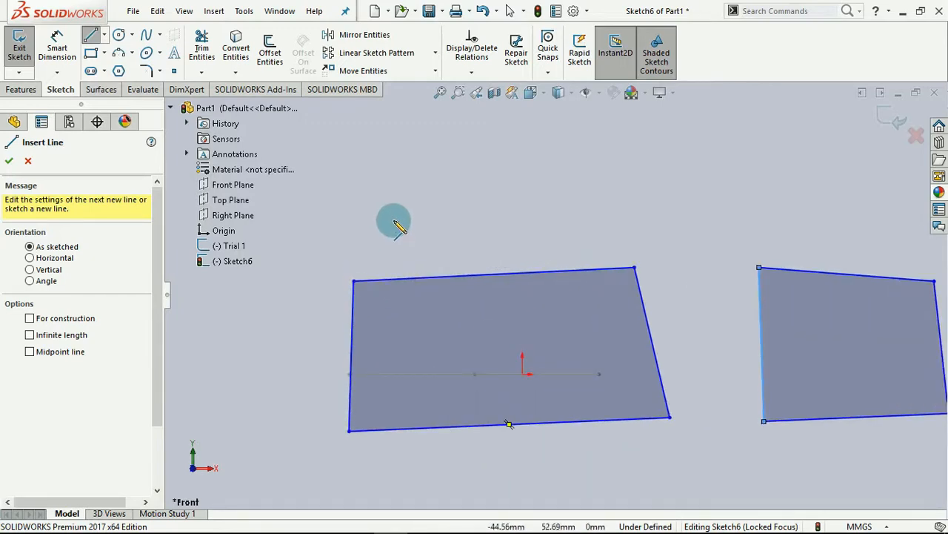
pyautogui.press('Escape')
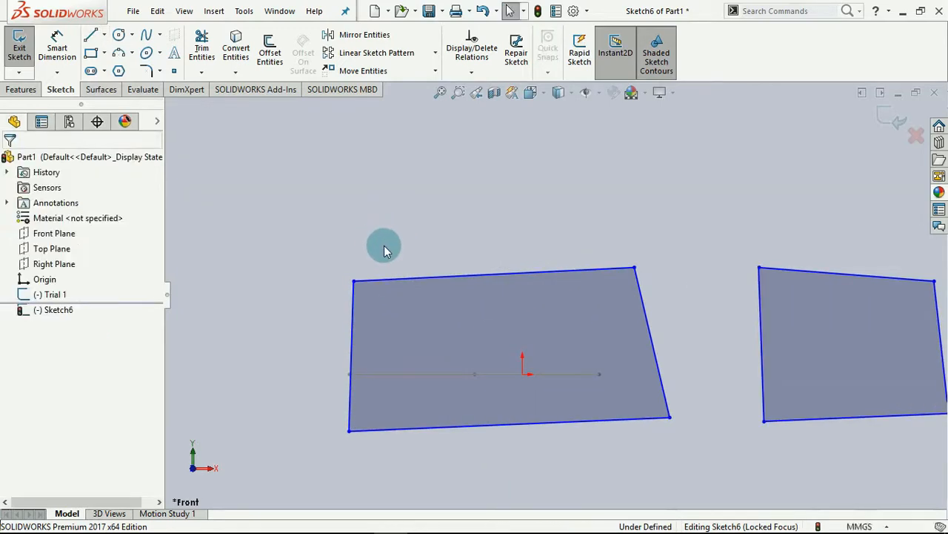
# Step: Add a horizontal relation to the larger quadrilateral's top edge and a vertical relation to its left edge
pyautogui.click(403, 280)
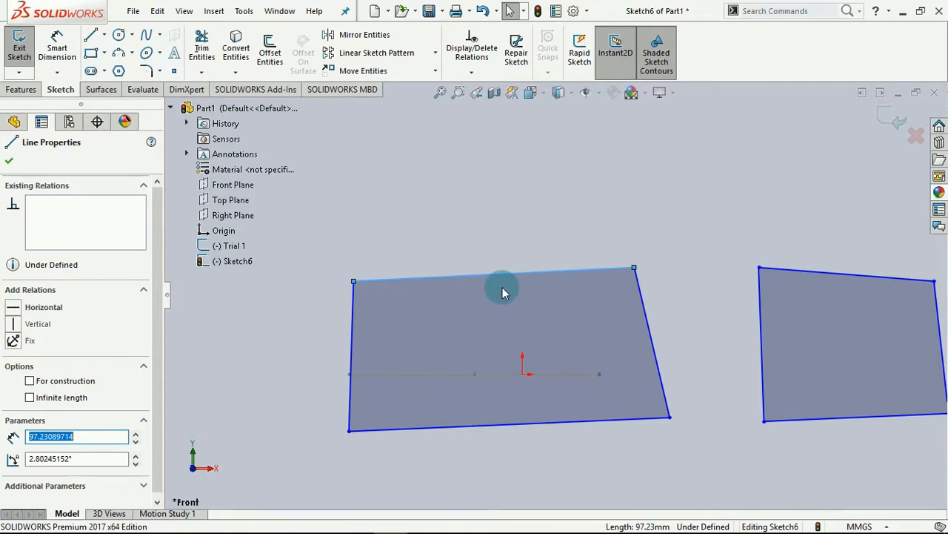
pyautogui.click(12, 310)
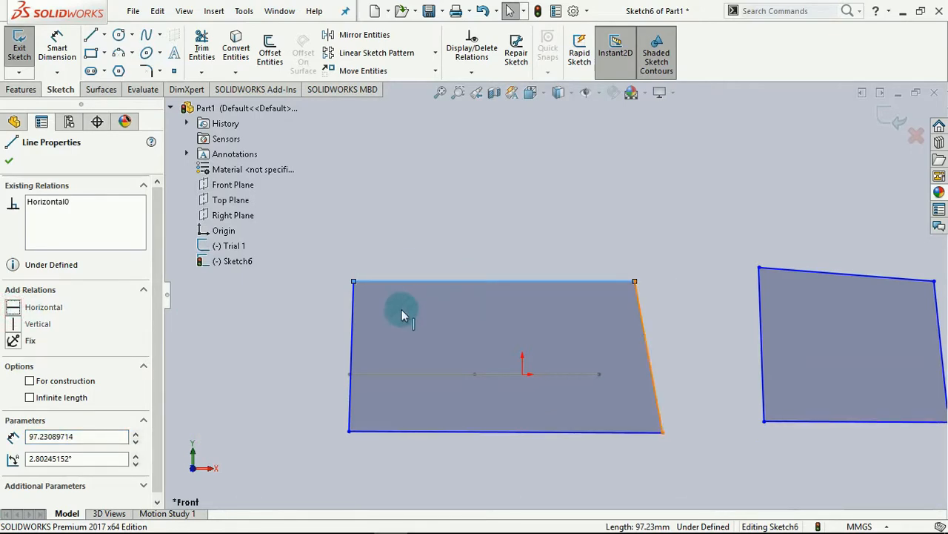
pyautogui.click(292, 364)
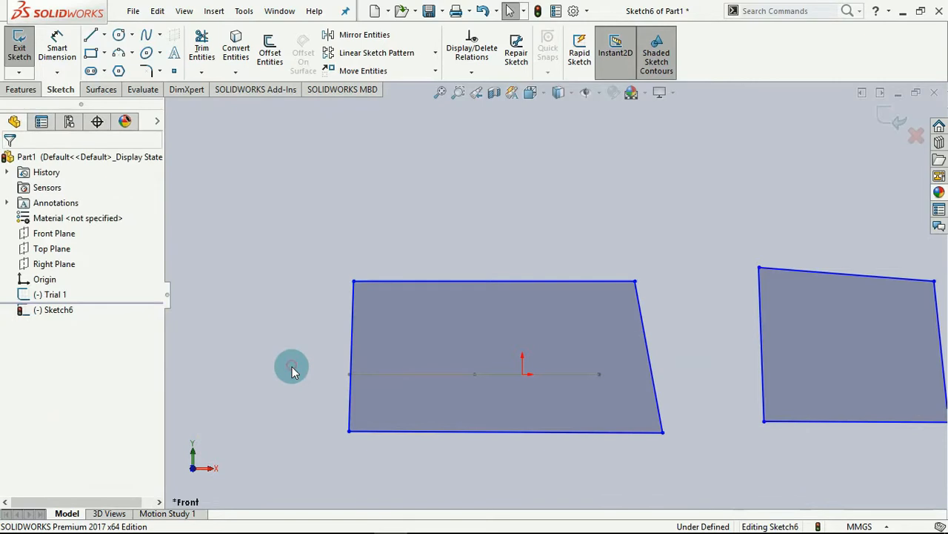
pyautogui.click(353, 330)
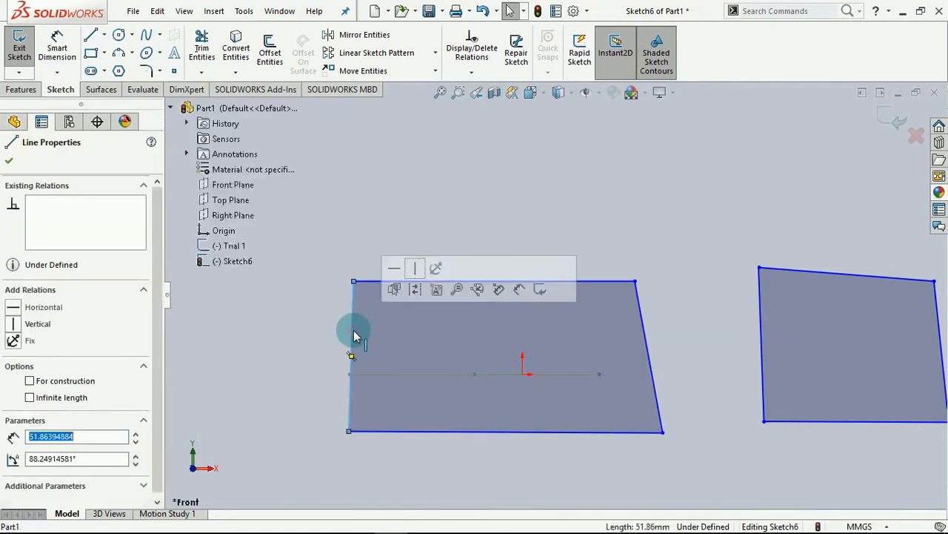
pyautogui.click(14, 324)
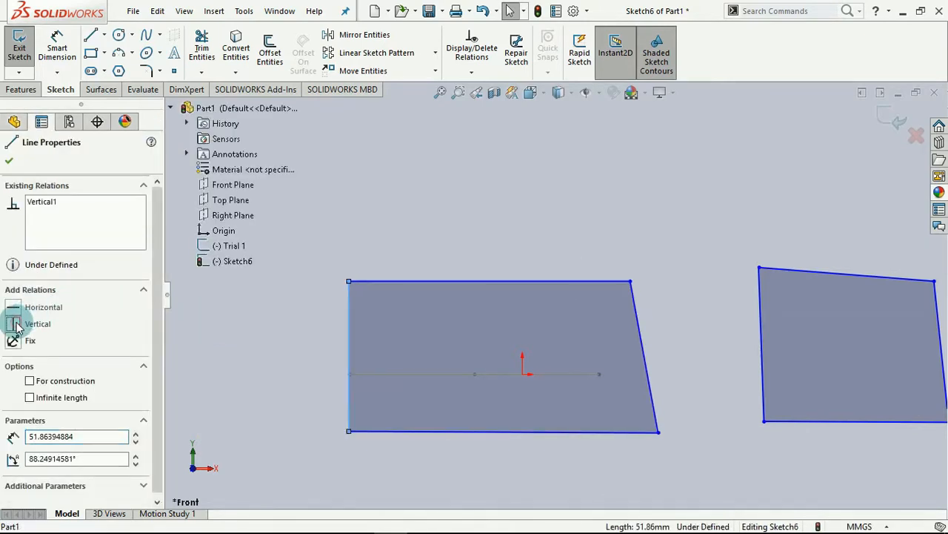
# Step: Make the larger quadrilateral's slanted right edge parallel to its left edge
pyautogui.click(270, 400)
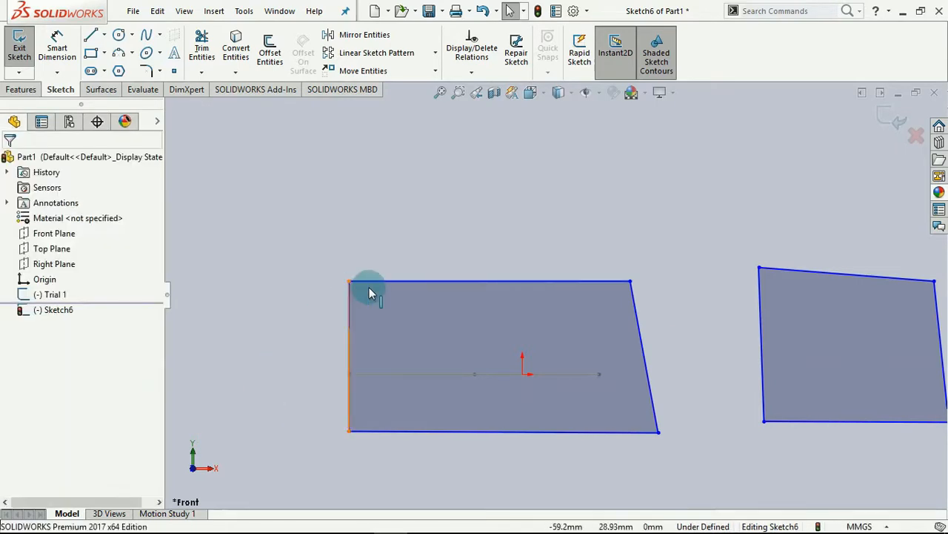
pyautogui.click(645, 354)
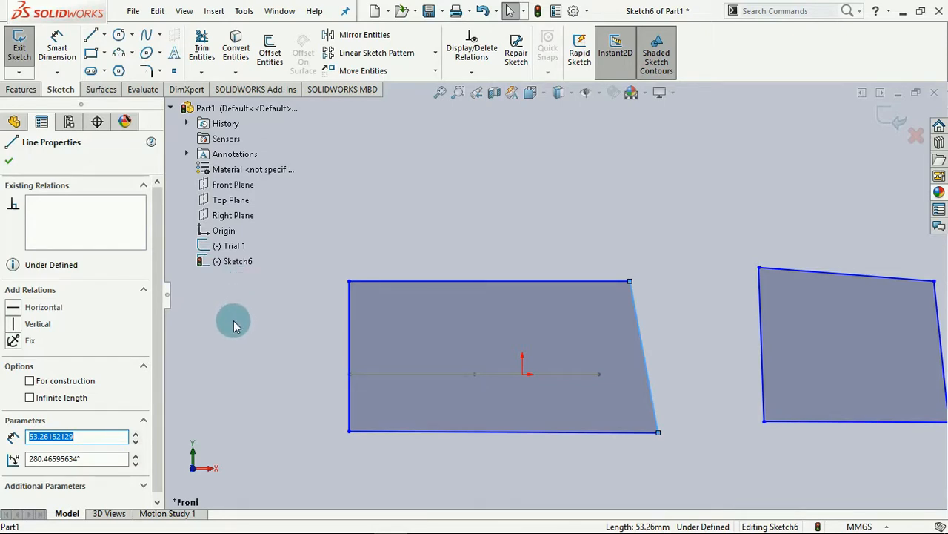
pyautogui.keyDown('ctrl'); pyautogui.click(350, 344); pyautogui.keyUp('ctrl')
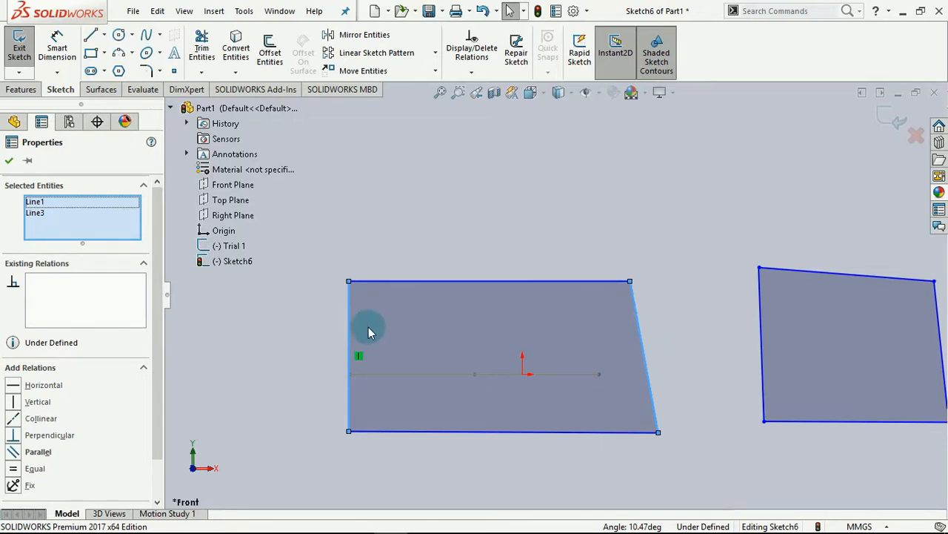
pyautogui.click(16, 452)
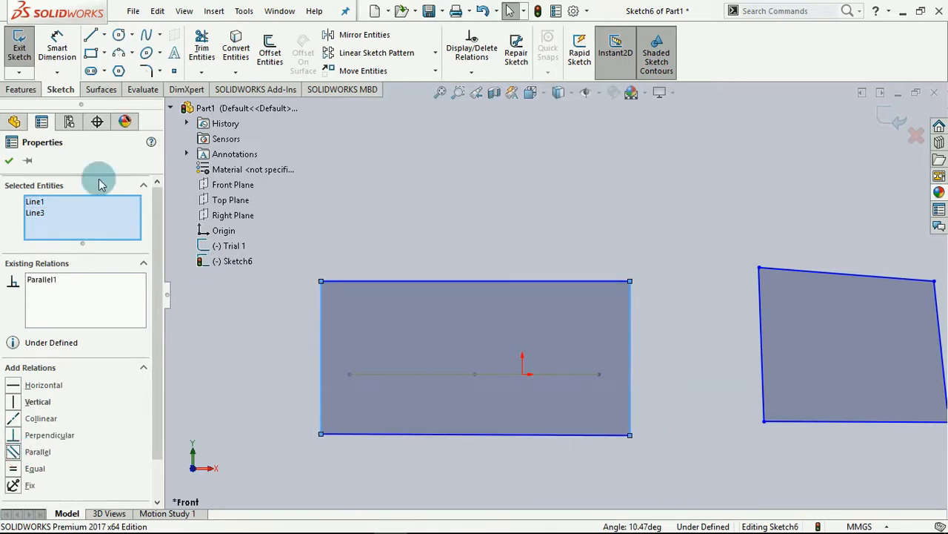
pyautogui.click(9, 160)
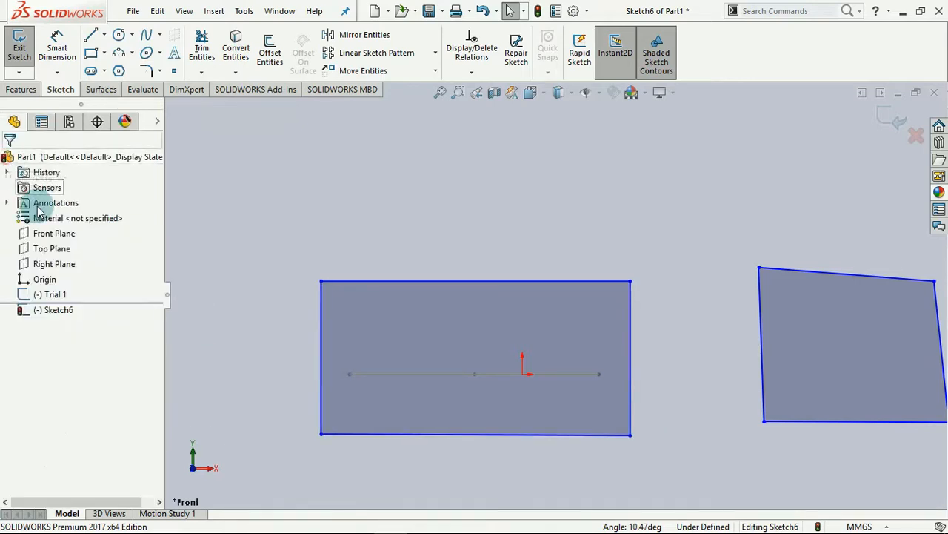
# Step: Add a parallel relation between the larger shape's bottom and top edges
pyautogui.click(417, 435)
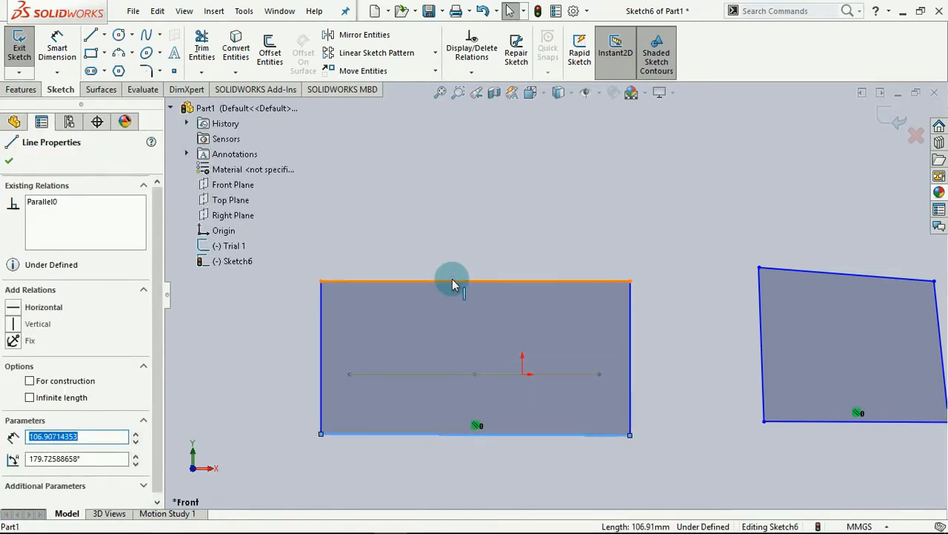
pyautogui.keyDown('ctrl'); pyautogui.click(454, 281); pyautogui.keyUp('ctrl')
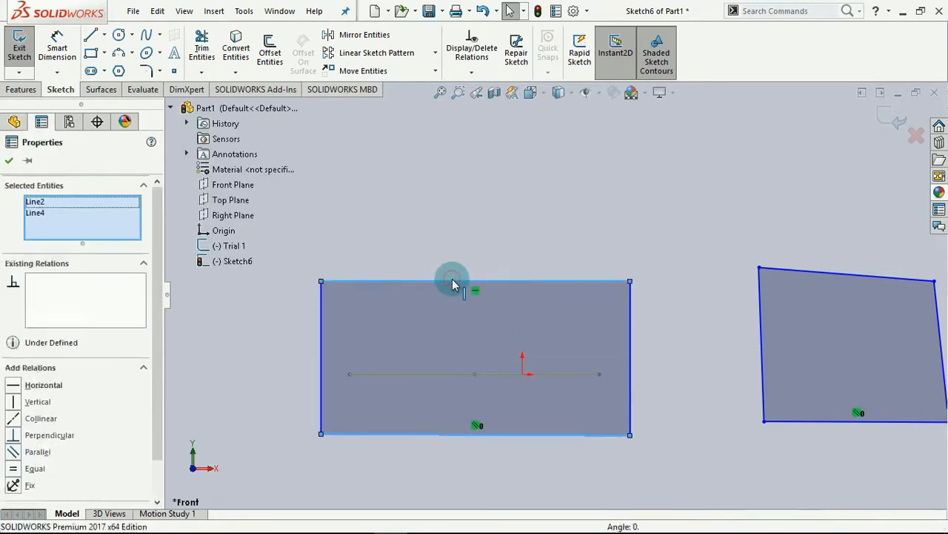
pyautogui.click(16, 452)
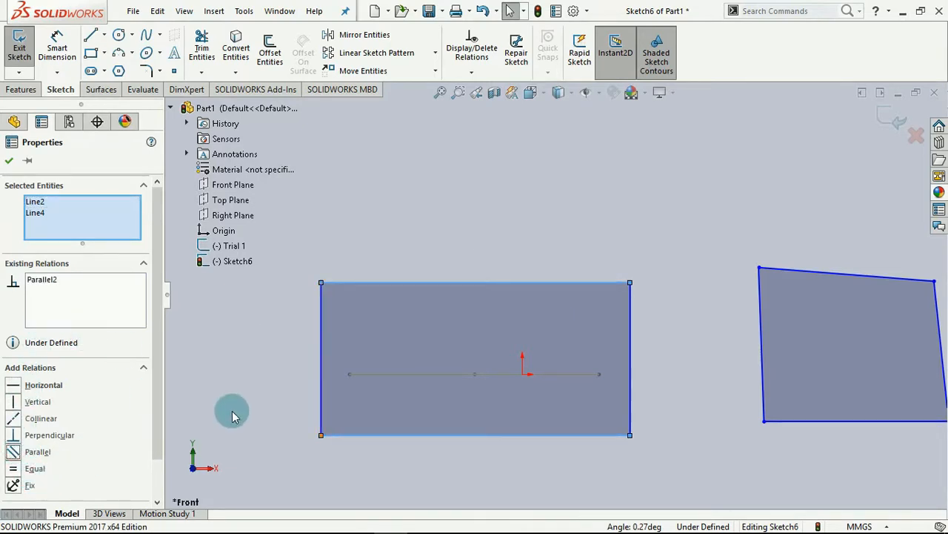
pyautogui.click(8, 160)
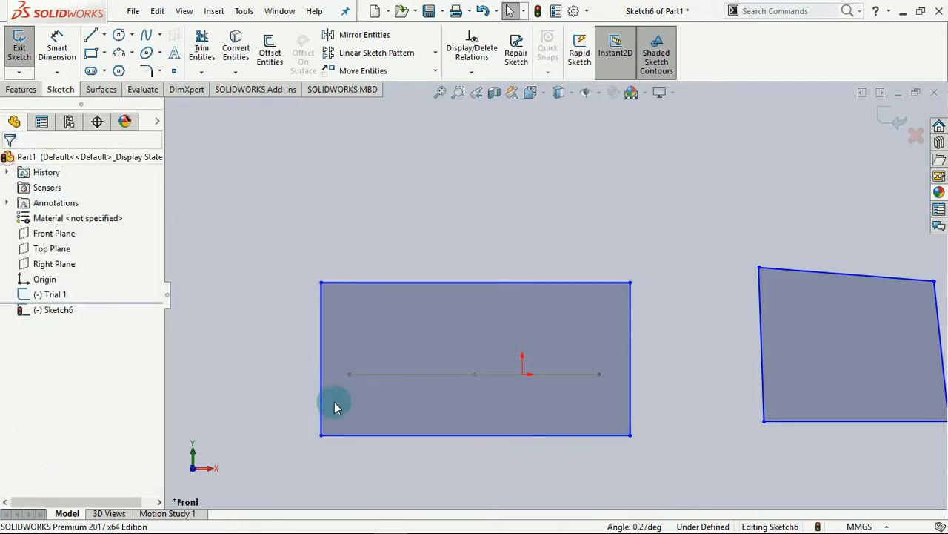
# Step: Add a vertical relation to the left edge of the smaller quadrilateral
pyautogui.scroll(3, 670, 353)
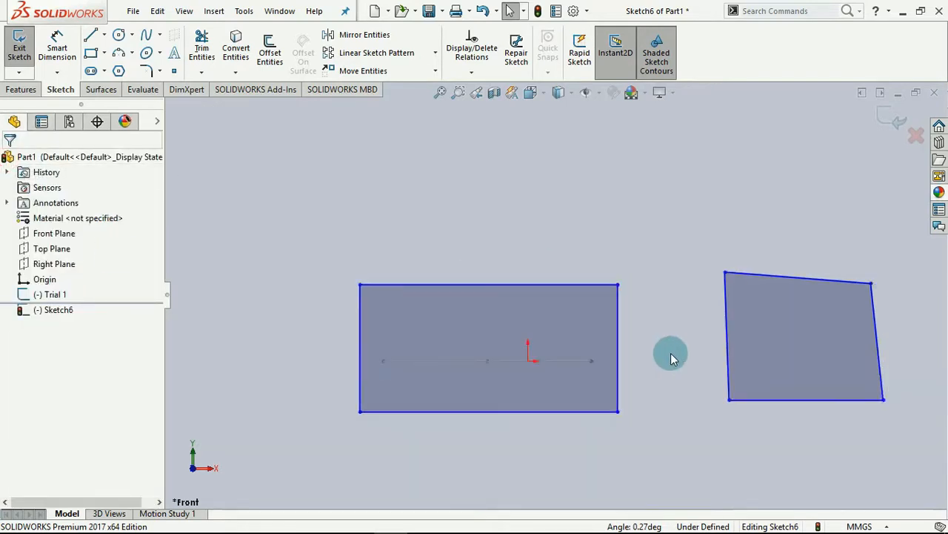
pyautogui.scroll(-3, 872, 295)
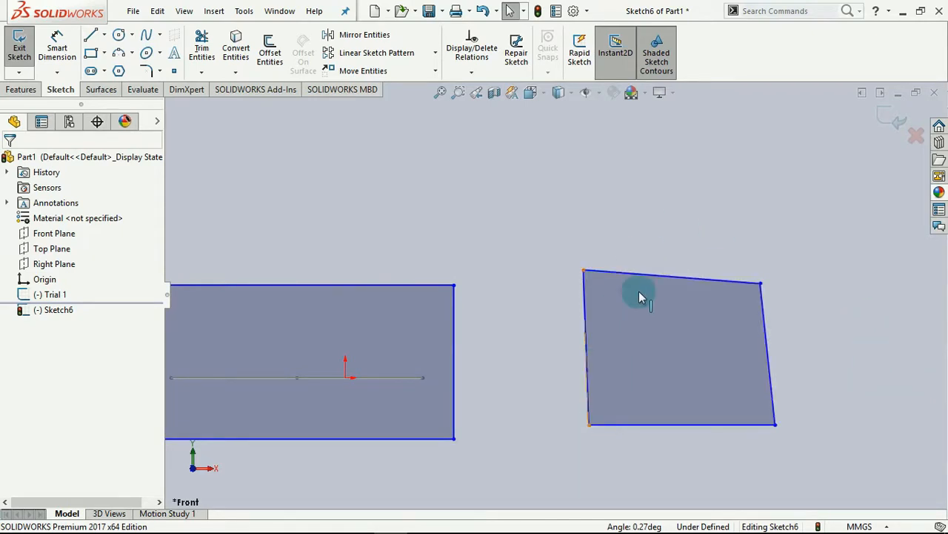
pyautogui.click(585, 339)
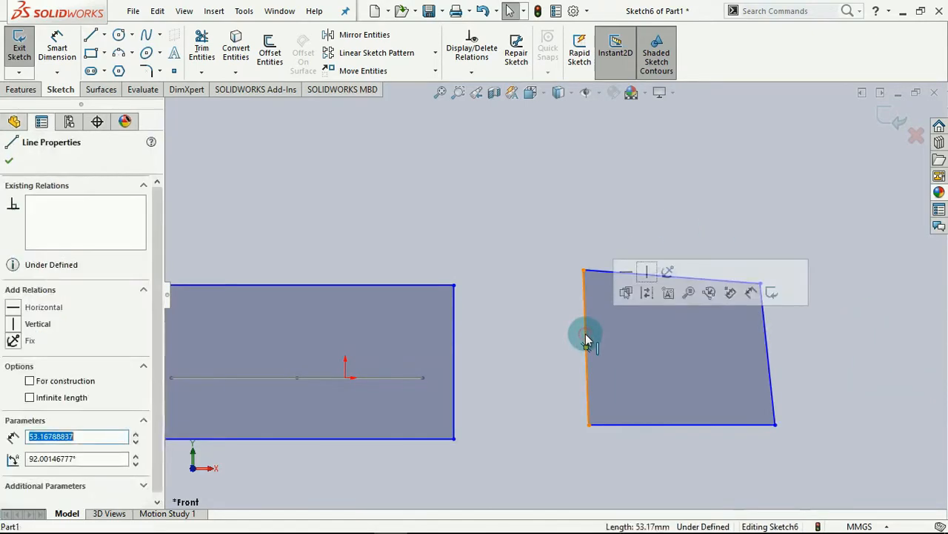
pyautogui.click(13, 324)
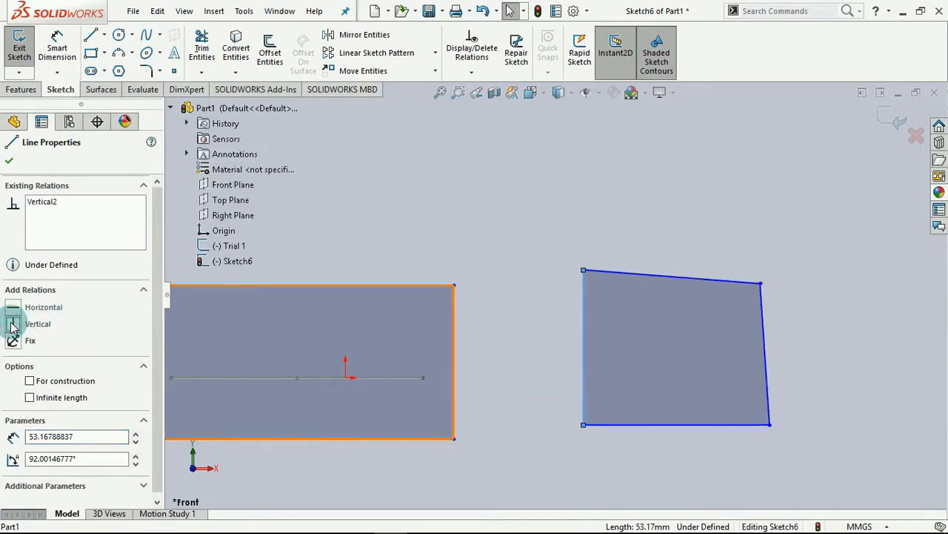
pyautogui.click(504, 278)
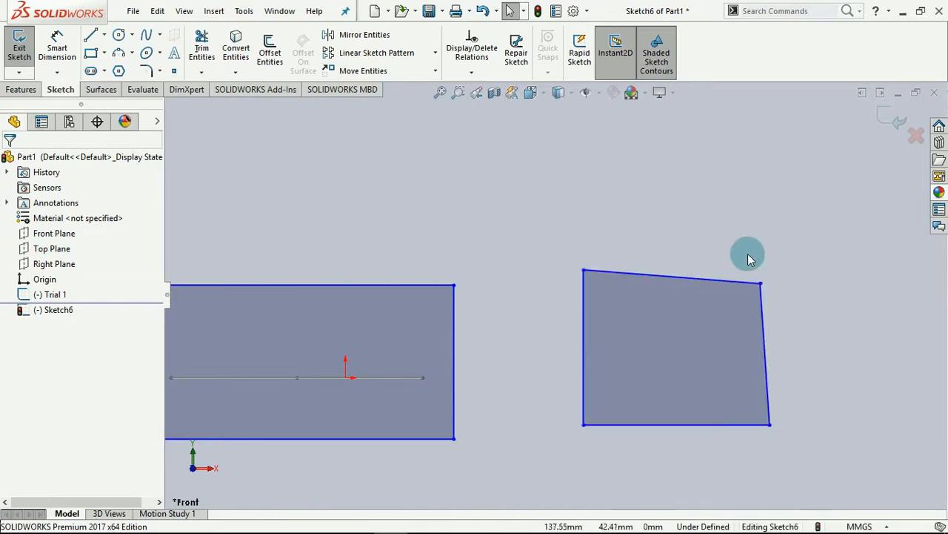
# Step: Add an equal relation to all four edges of the smaller quadrilateral
pyautogui.click(583, 335)
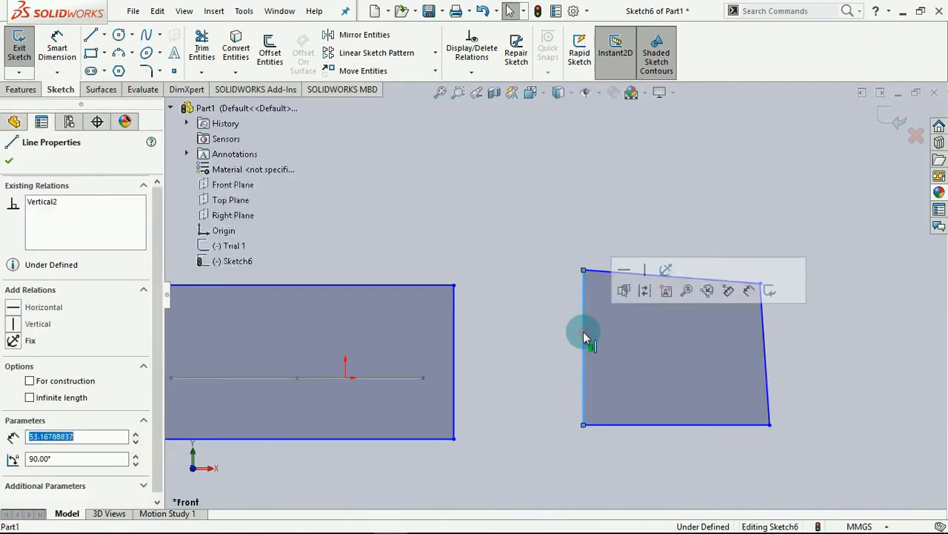
pyautogui.keyDown('ctrl'); pyautogui.click(601, 272); pyautogui.keyUp('ctrl')
pyautogui.keyDown('ctrl'); pyautogui.click(763, 318); pyautogui.keyUp('ctrl')
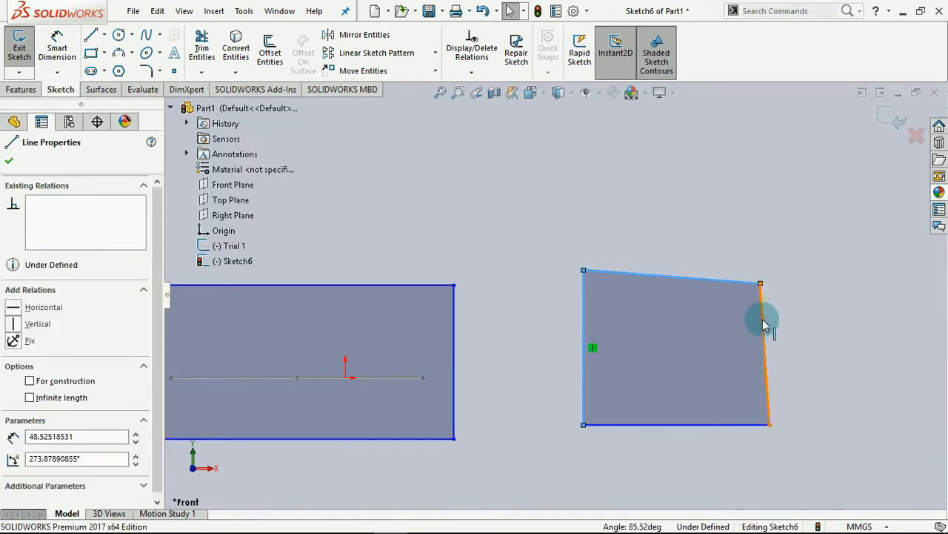
pyautogui.keyDown('ctrl'); pyautogui.click(727, 425); pyautogui.keyUp('ctrl')
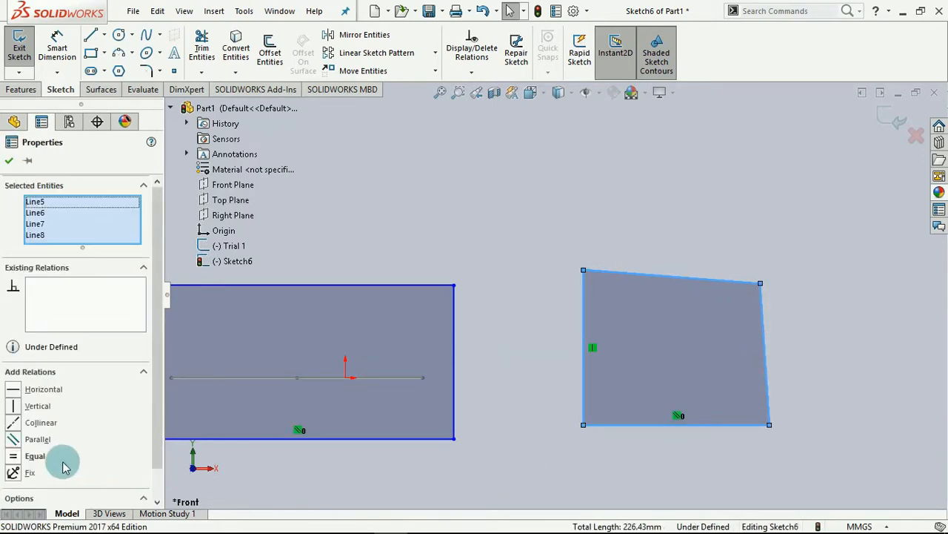
pyautogui.click(20, 456)
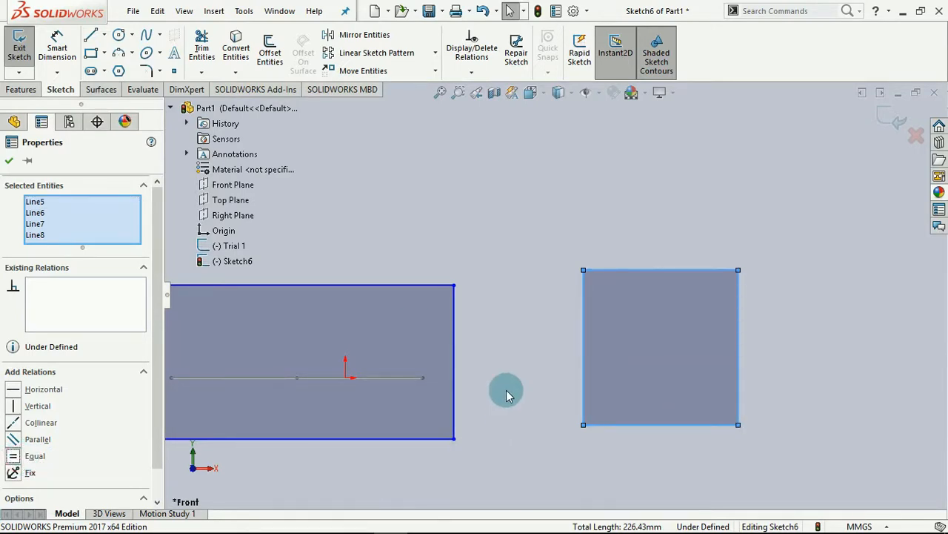
pyautogui.click(9, 161)
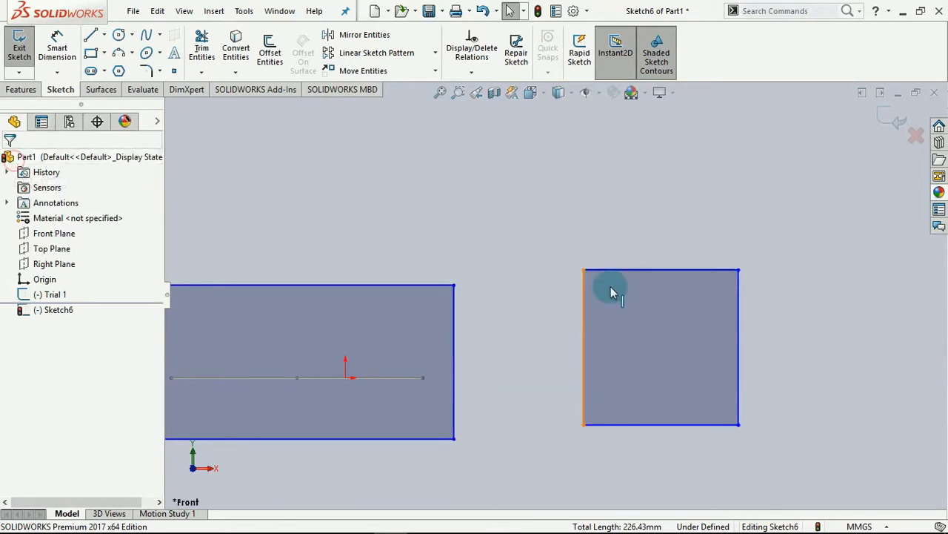
# Step: Add a horizontal relation to the top edge of the smaller shape
pyautogui.click(683, 276)
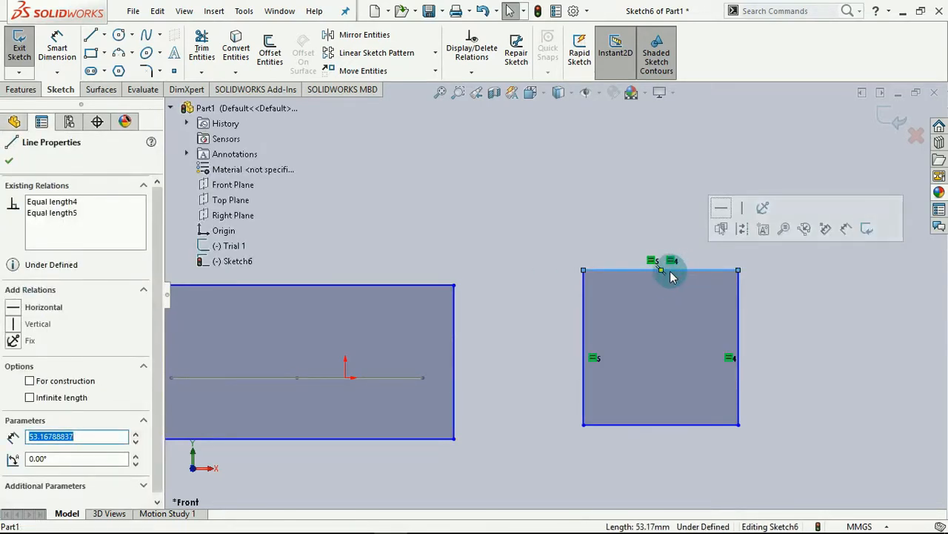
pyautogui.click(19, 309)
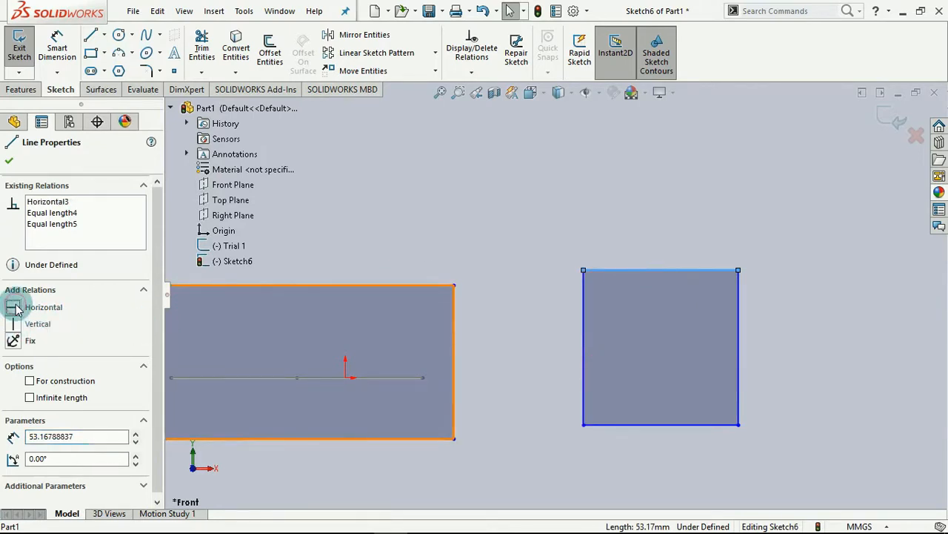
pyautogui.click(9, 160)
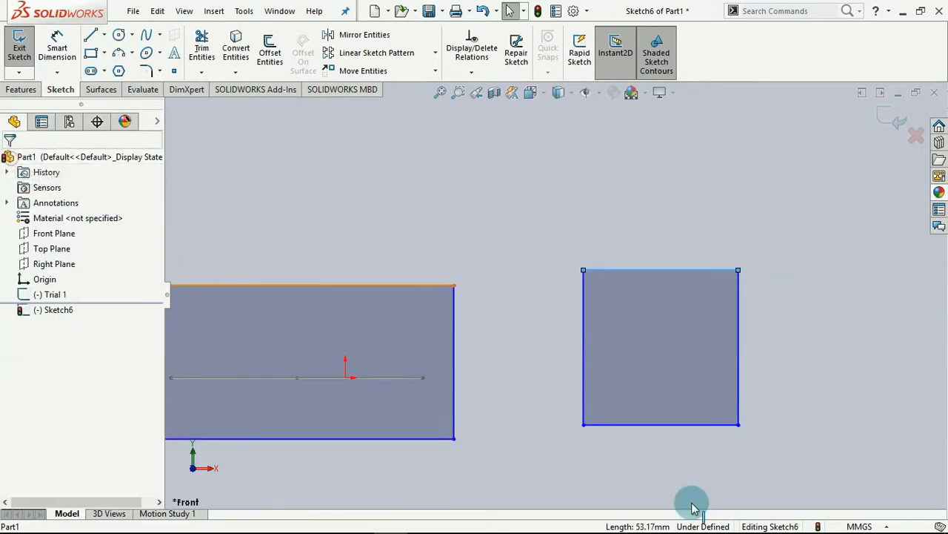
pyautogui.click(833, 404)
pyautogui.scroll(3, 625, 437)
pyautogui.scroll(-1, 447, 396)
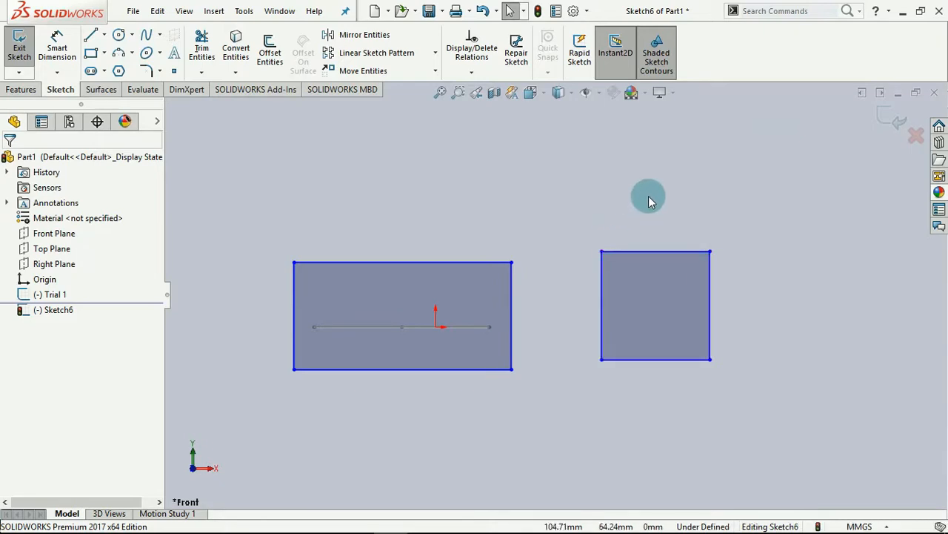
# Step: Try adding a vertical relation to the square's already horizontal top edge, and delete that conflicting relation
pyautogui.click(669, 253)
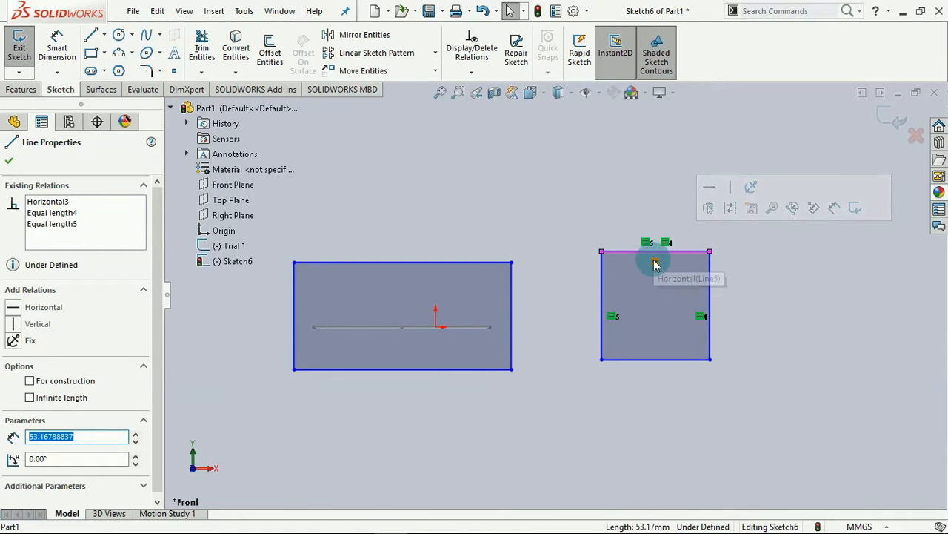
pyautogui.click(12, 324)
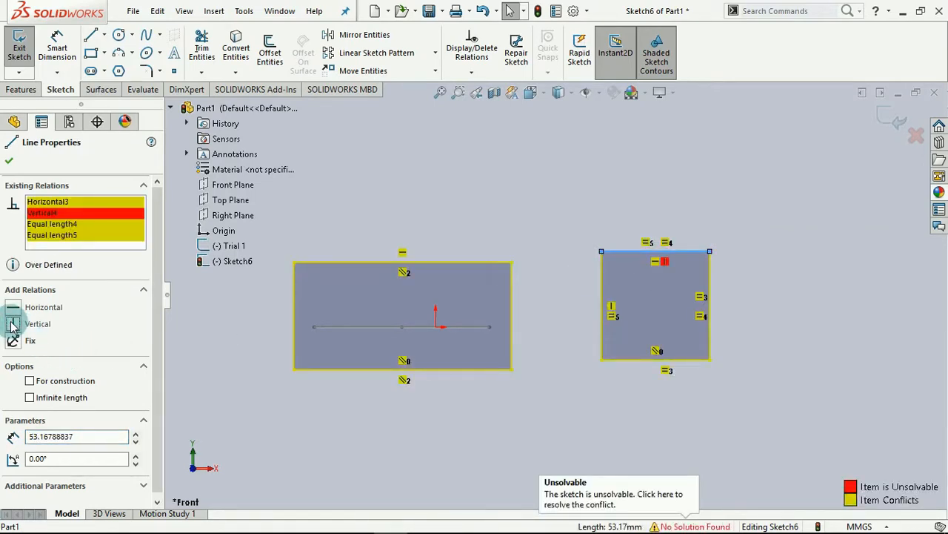
pyautogui.rightClick(76, 211)
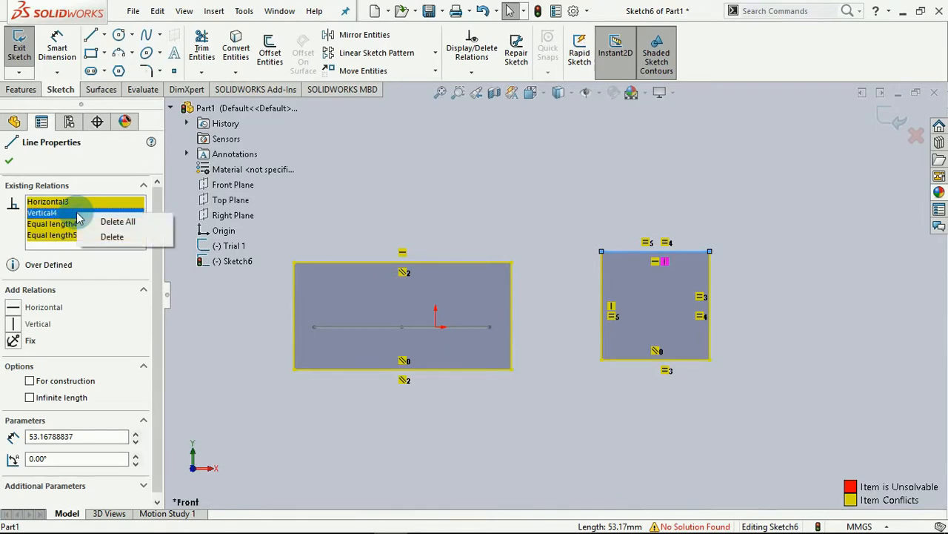
pyautogui.click(113, 237)
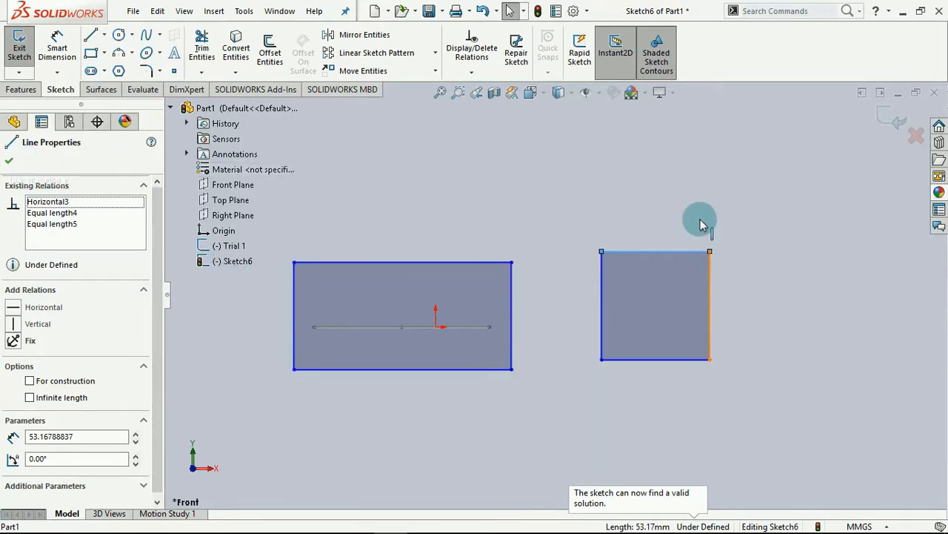
pyautogui.click(504, 179)
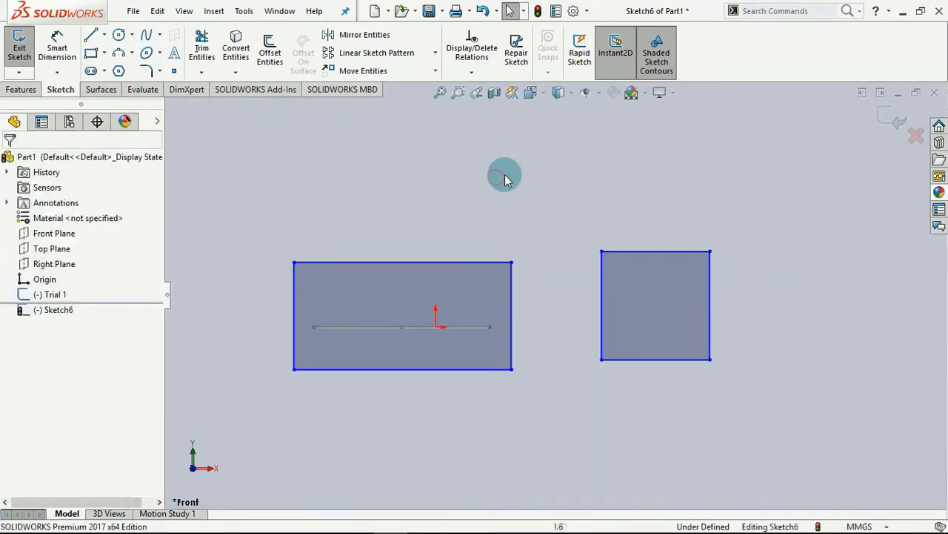
# Step: Make the top edges of the larger rectangle and the square collinear
pyautogui.click(450, 262)
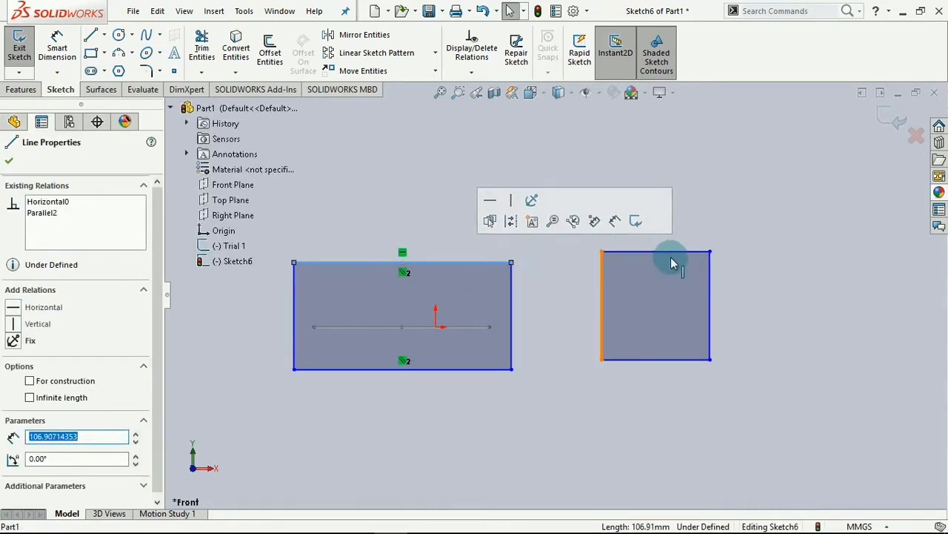
pyautogui.keyDown('ctrl'); pyautogui.click(634, 254); pyautogui.keyUp('ctrl')
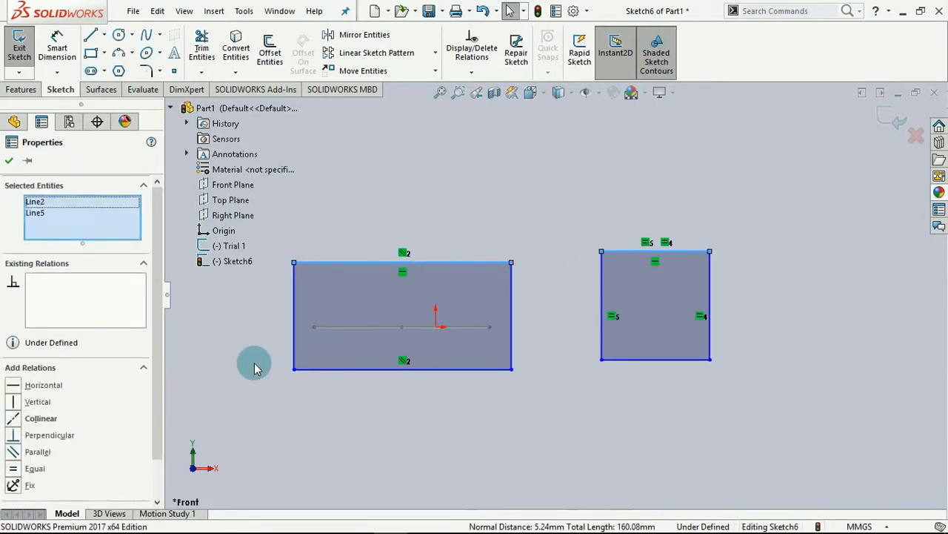
pyautogui.click(18, 420)
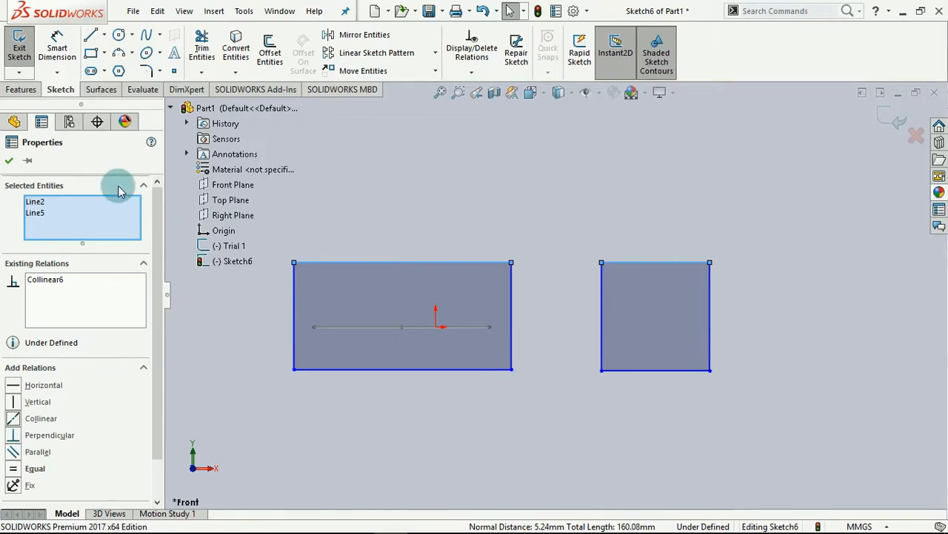
pyautogui.click(9, 159)
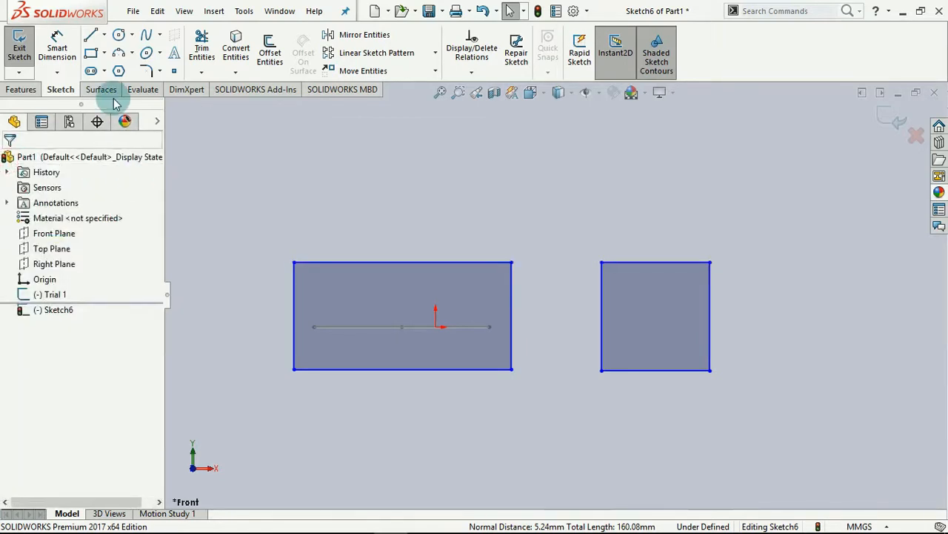
# Step: Sketch a slanted line about 62 mm long above the larger rectangle
pyautogui.click(92, 38)
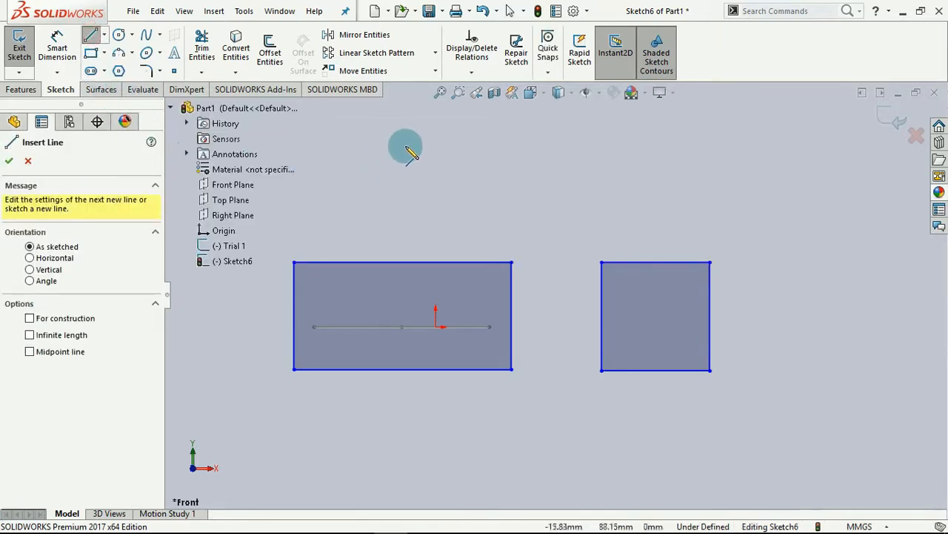
pyautogui.click(412, 117)
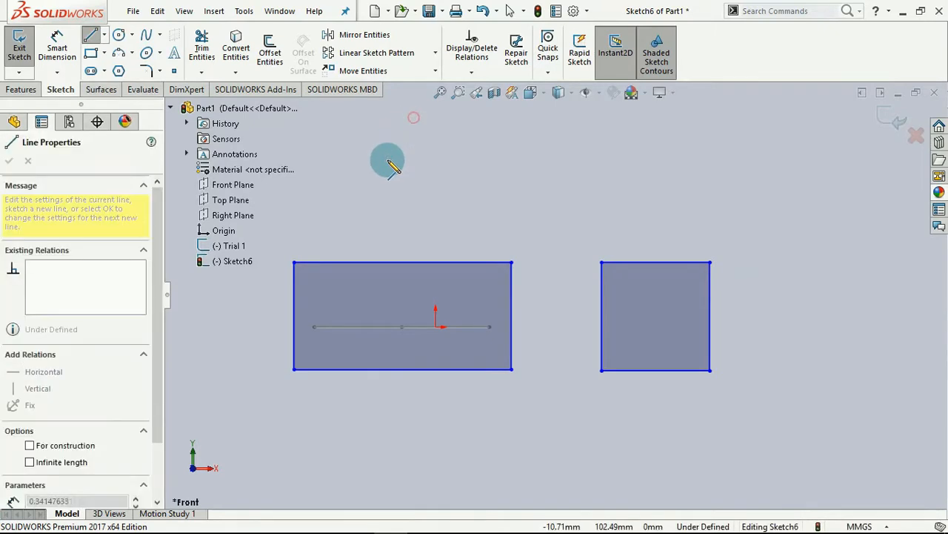
pyautogui.click(377, 238)
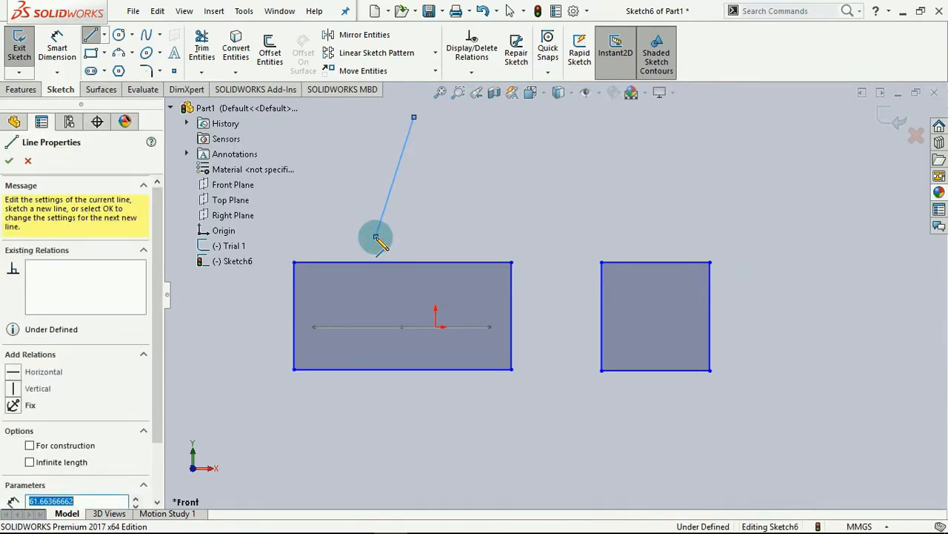
pyautogui.press('Escape')
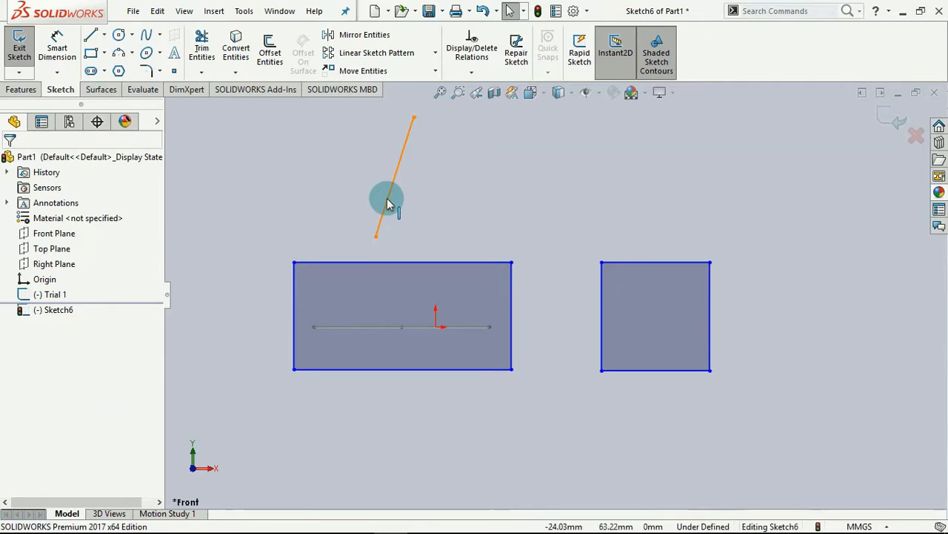
# Step: Make the slanted line vertical, and add a perpendicular relation between it and the larger rectangle's top edge
pyautogui.click(389, 204)
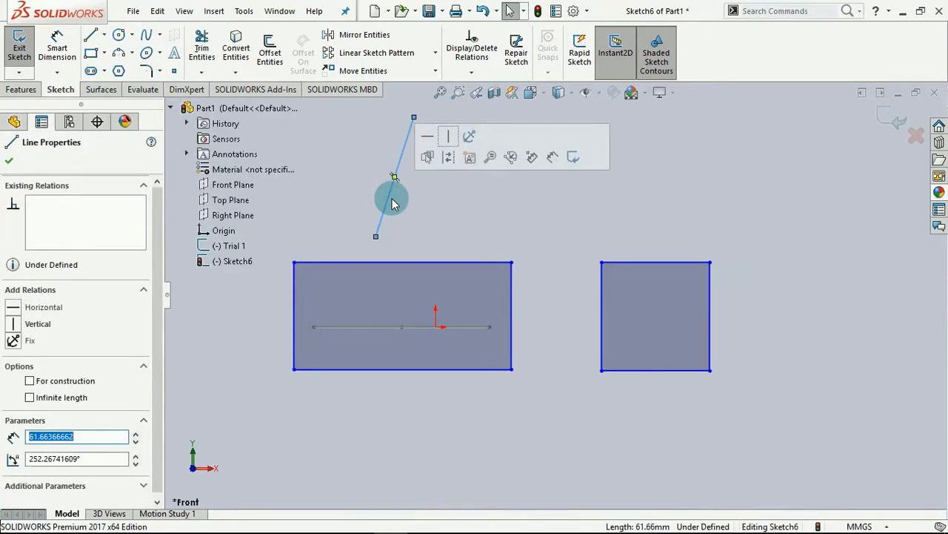
pyautogui.click(449, 138)
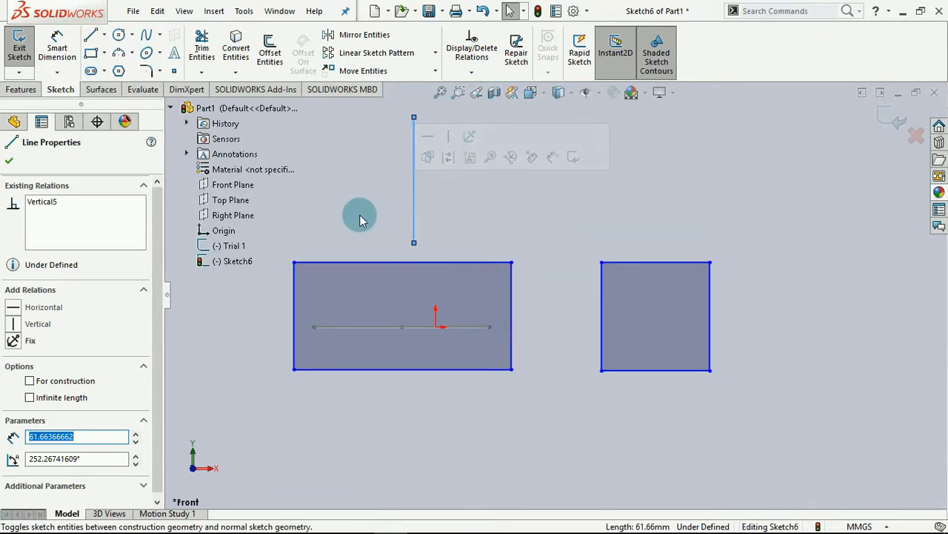
pyautogui.keyDown('ctrl'); pyautogui.click(387, 260); pyautogui.keyUp('ctrl')
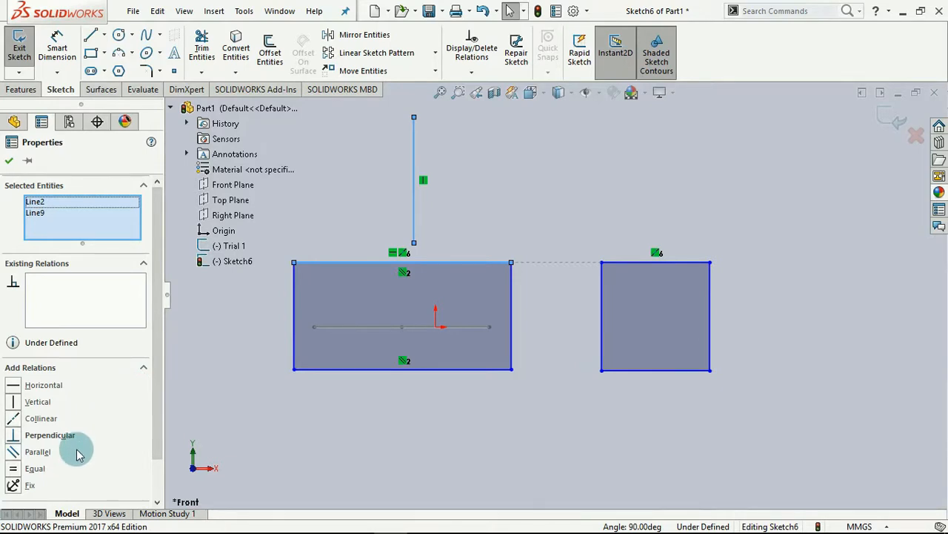
pyautogui.click(14, 436)
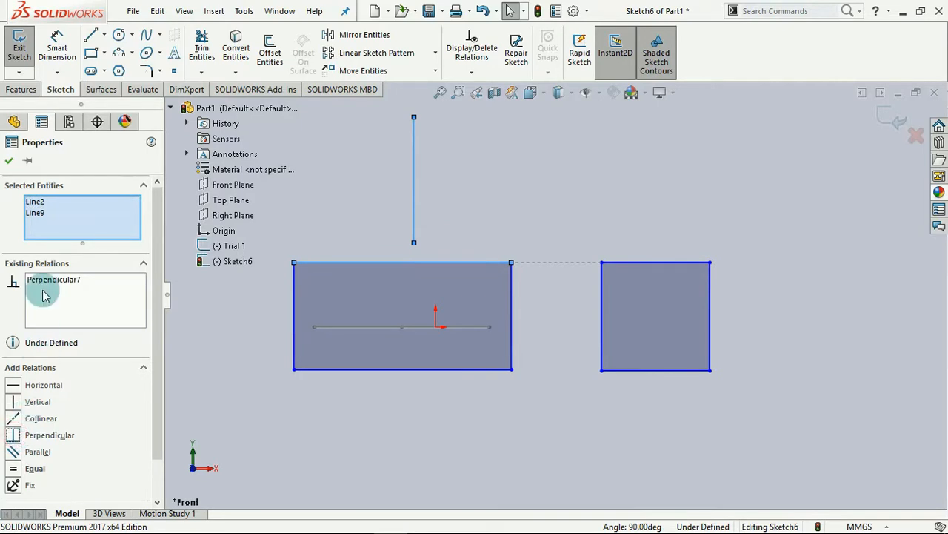
pyautogui.click(9, 161)
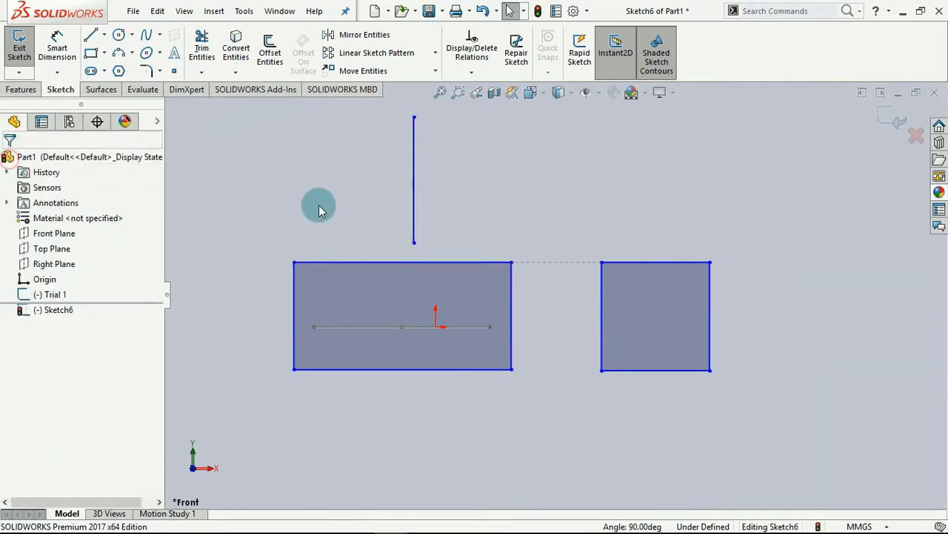
# Step: Delete both the vertical and the perpendicular relation from the line above the rectangle
pyautogui.click(412, 194)
pyautogui.click(40, 202)
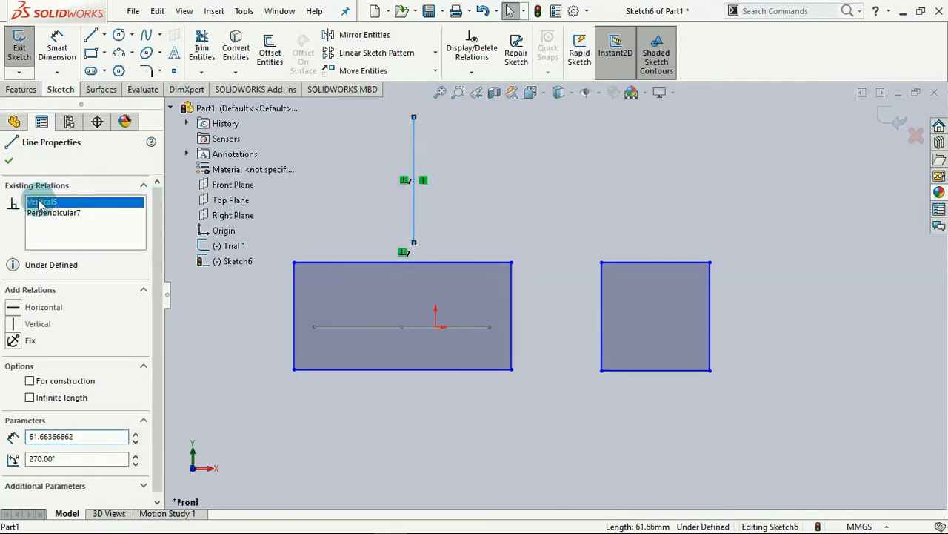
pyautogui.keyDown('ctrl'); pyautogui.click(46, 214); pyautogui.keyUp('ctrl')
pyautogui.rightClick(58, 232)
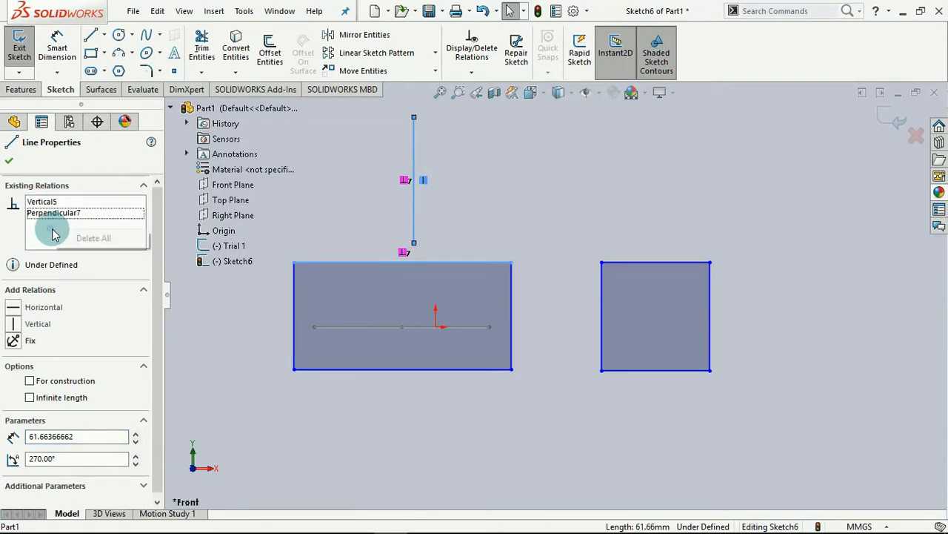
pyautogui.click(84, 241)
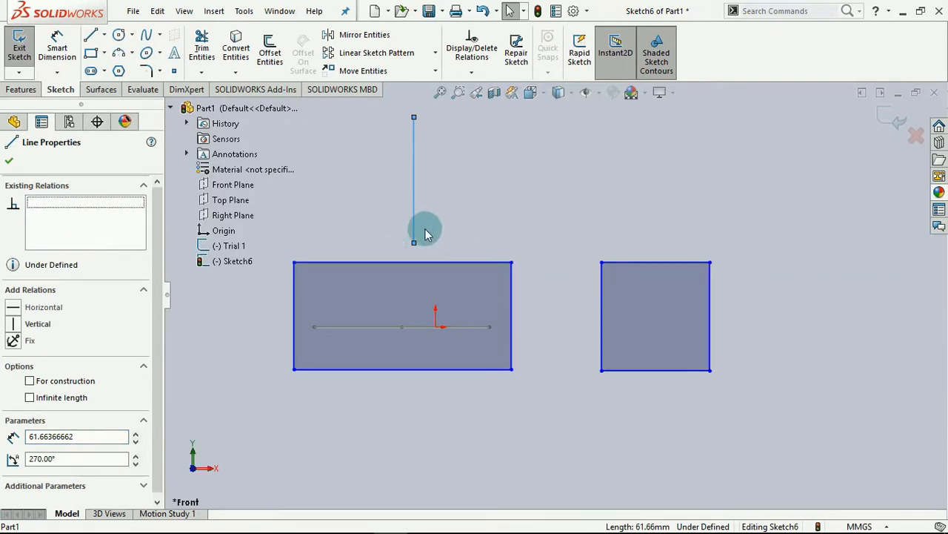
# Step: Move the separate line's lower endpoint so that it slants, and make the line perpendicular to the larger rectangle's top edge
pyautogui.moveTo(414, 241); pyautogui.dragTo(360, 236)
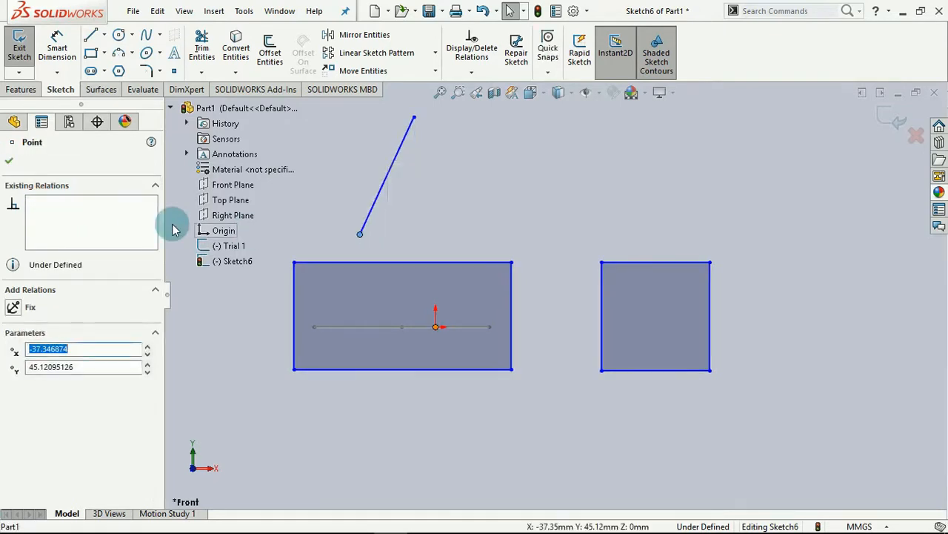
pyautogui.click(8, 160)
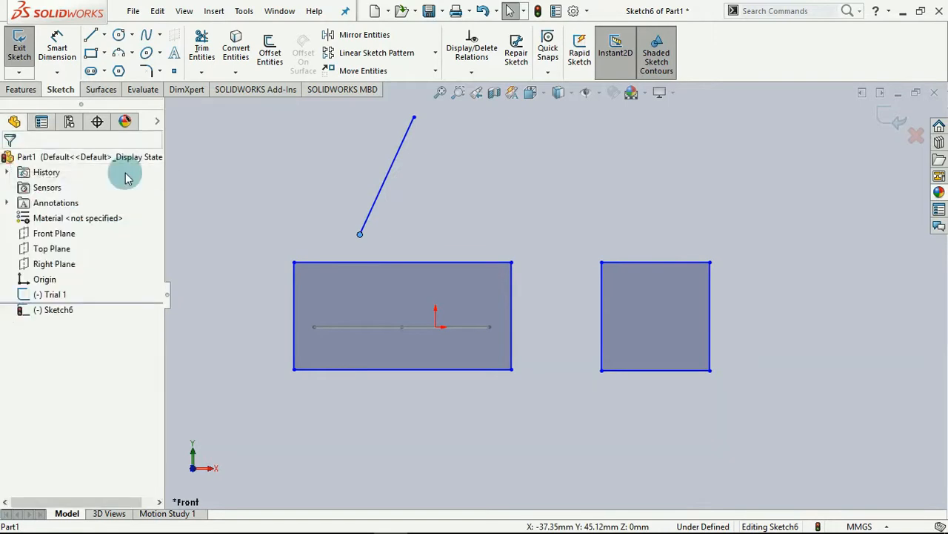
pyautogui.click(384, 183)
pyautogui.keyDown('ctrl'); pyautogui.click(402, 264); pyautogui.keyUp('ctrl')
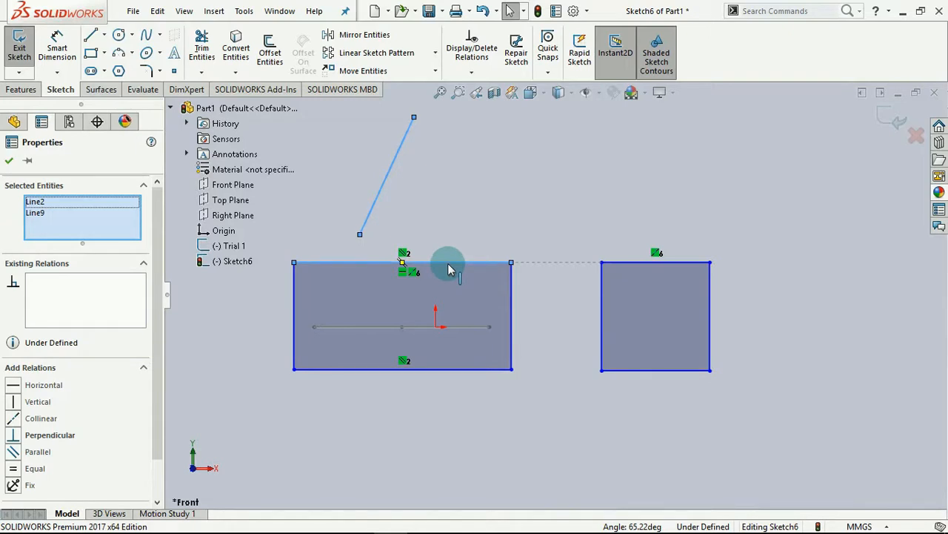
pyautogui.click(14, 438)
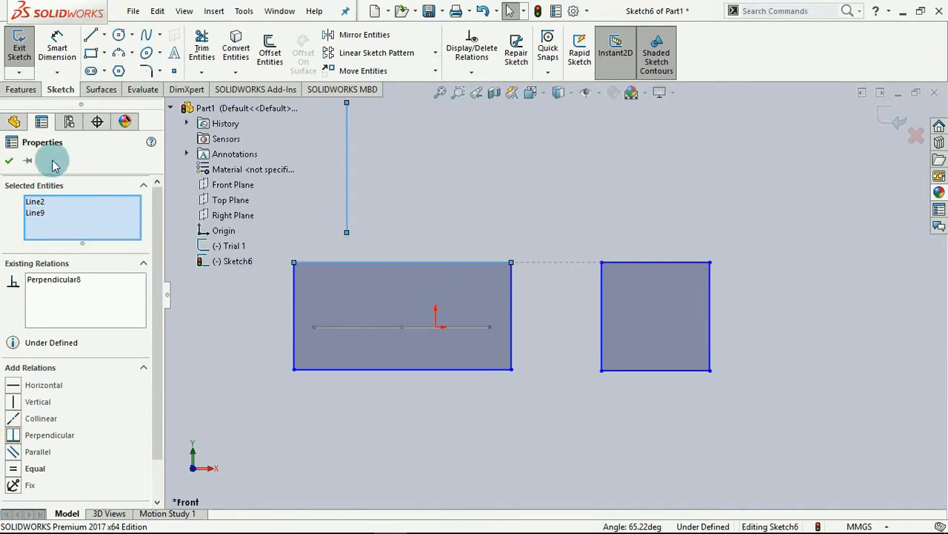
pyautogui.click(10, 163)
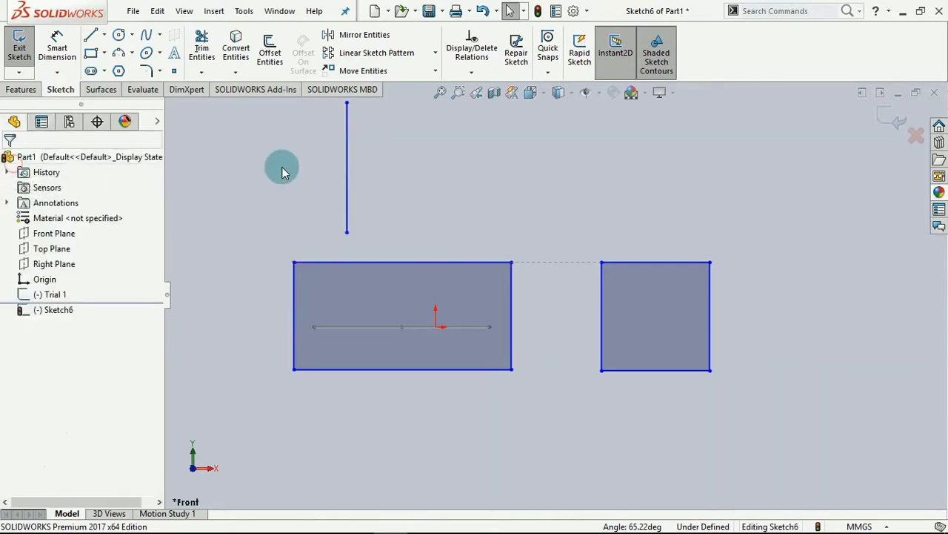
# Step: Add a fix relation to the line above the rectangle and try to move the line sideways
pyautogui.click(345, 156)
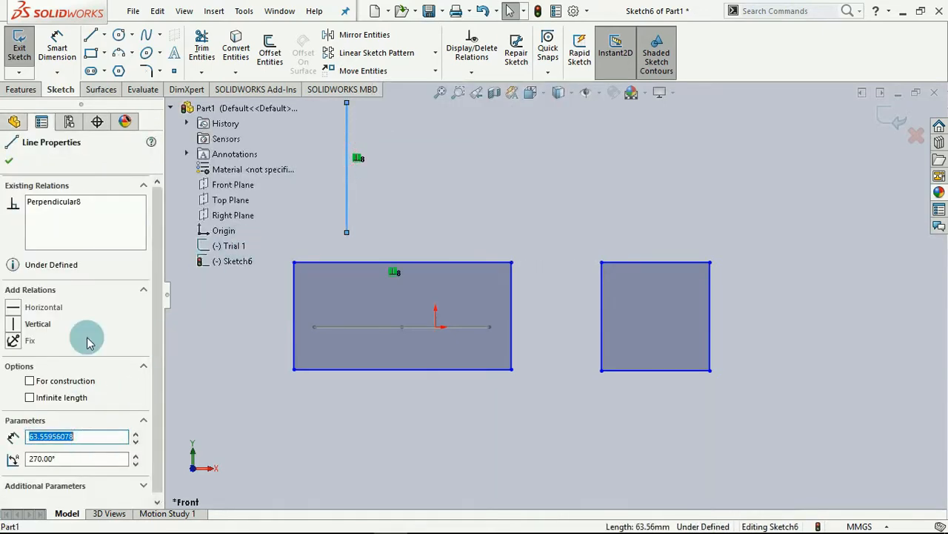
pyautogui.click(14, 342)
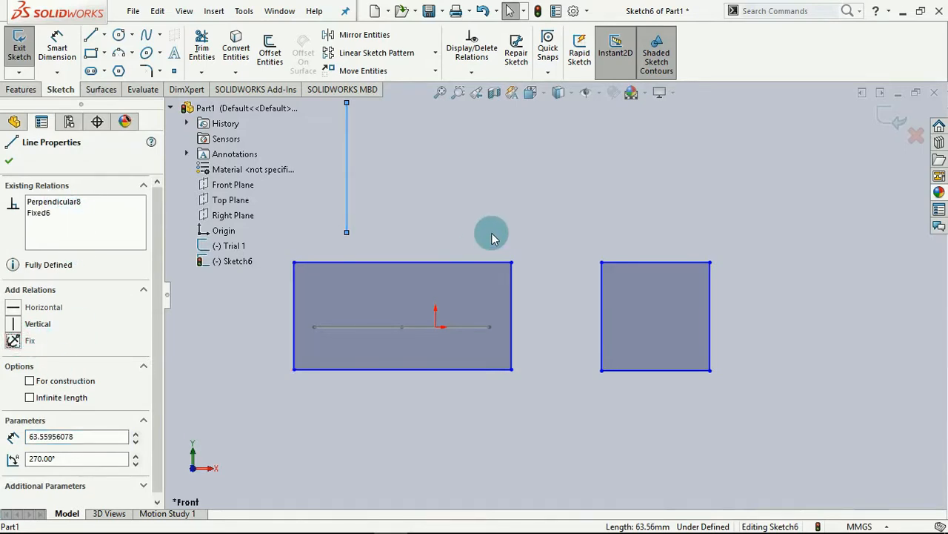
pyautogui.click(8, 160)
pyautogui.moveTo(348, 162); pyautogui.dragTo(497, 167)
pyautogui.moveTo(247, 173); pyautogui.dragTo(512, 163)
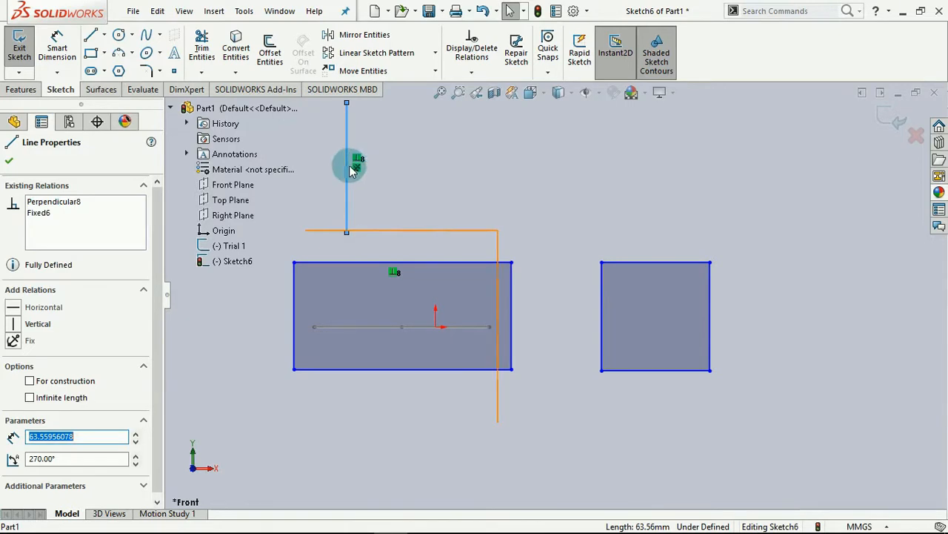
pyautogui.moveTo(345, 165); pyautogui.dragTo(438, 170)
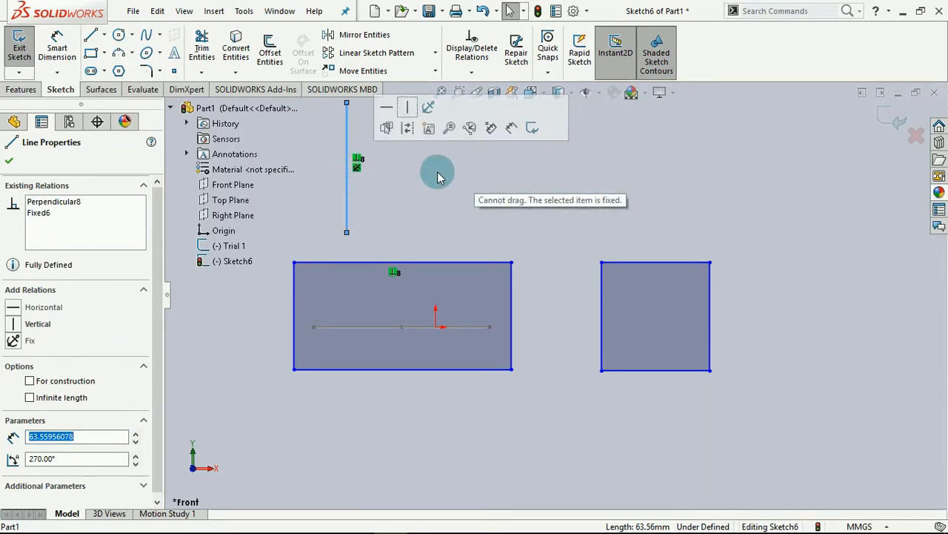
# Step: Delete the fix relation from the line above the rectangle
pyautogui.click(39, 213)
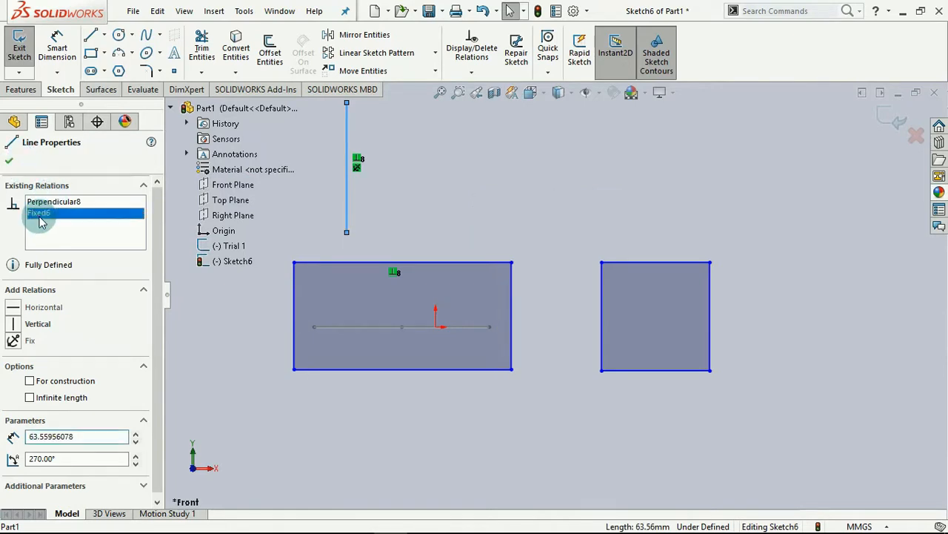
pyautogui.rightClick(40, 220)
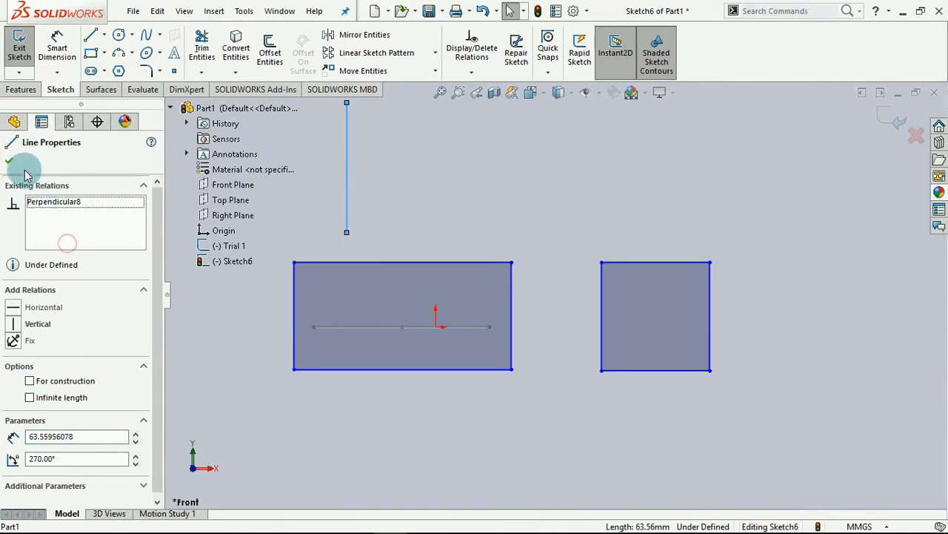
pyautogui.click(14, 120)
pyautogui.click(425, 178)
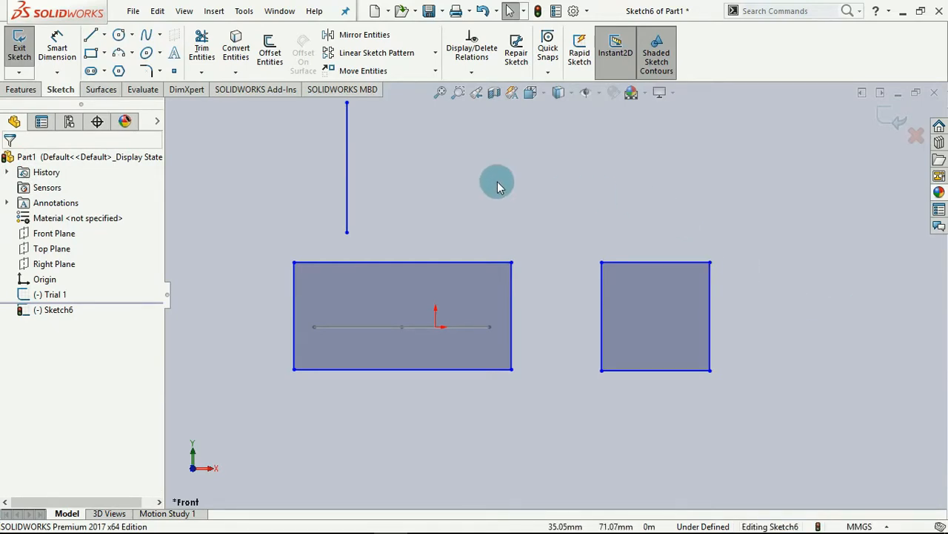
pyautogui.scroll(2, 456, 181)
pyautogui.scroll(-2, 482, 180)
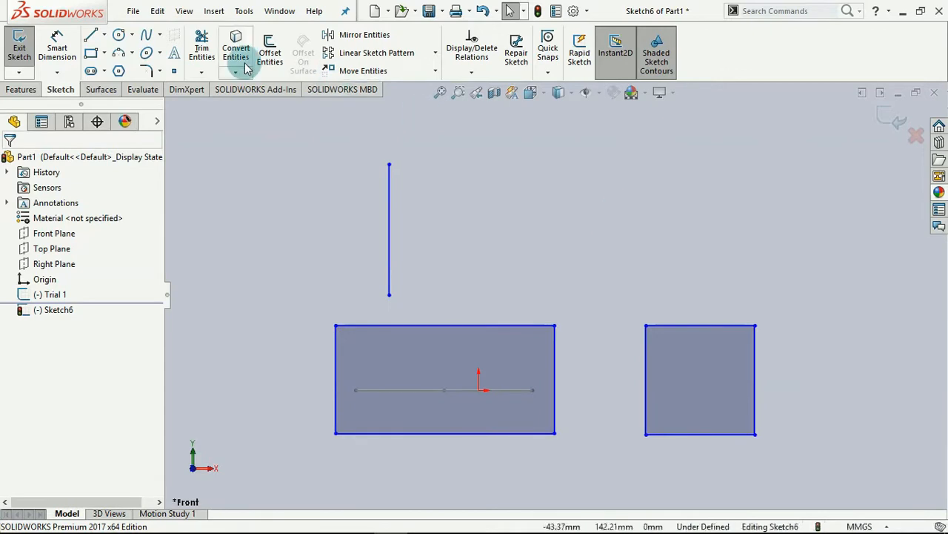
pyautogui.click(104, 35)
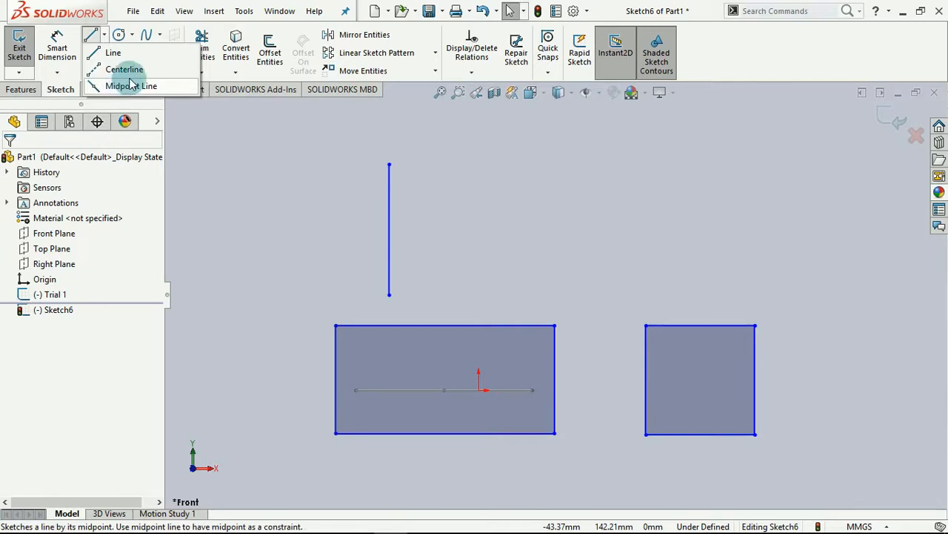
pyautogui.click(529, 152)
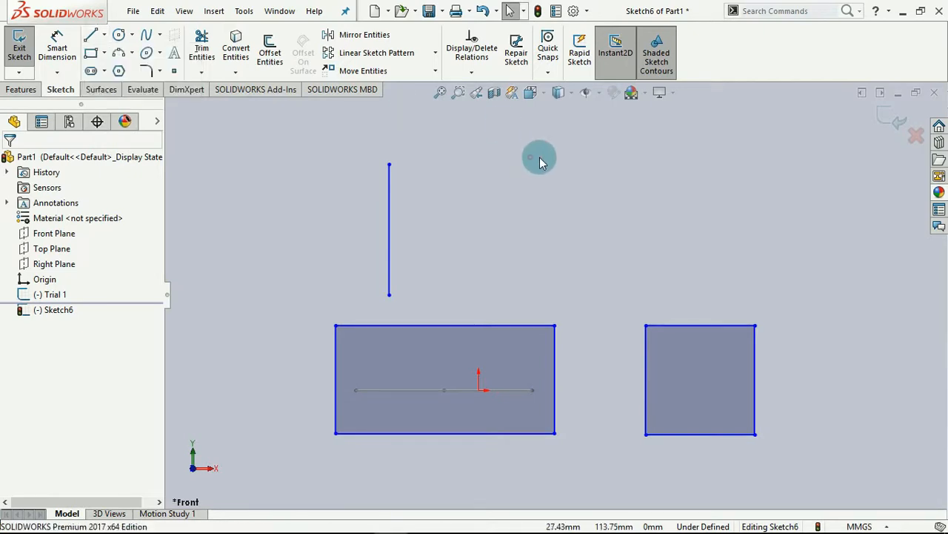
# Step: Exit the sketch and rename it Trial 2
pyautogui.click(889, 122)
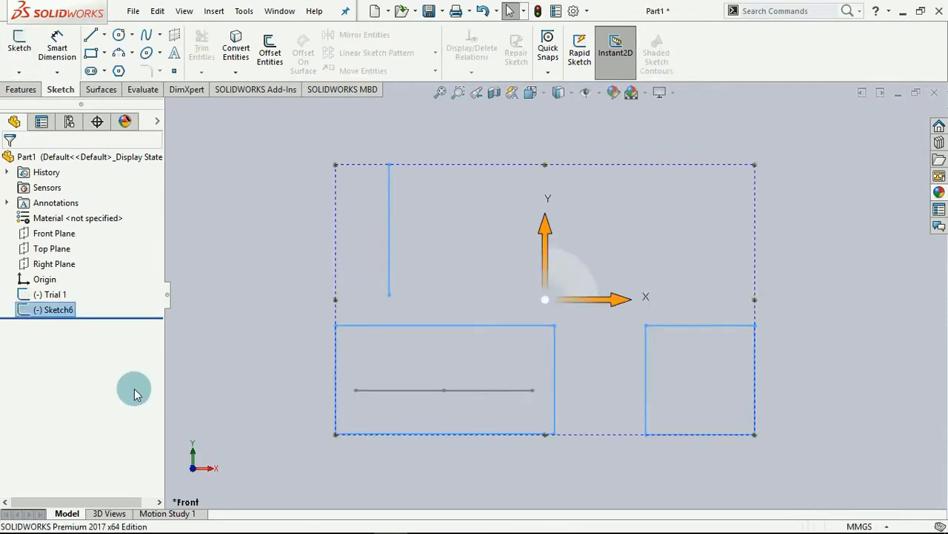
pyautogui.rightClick(48, 309)
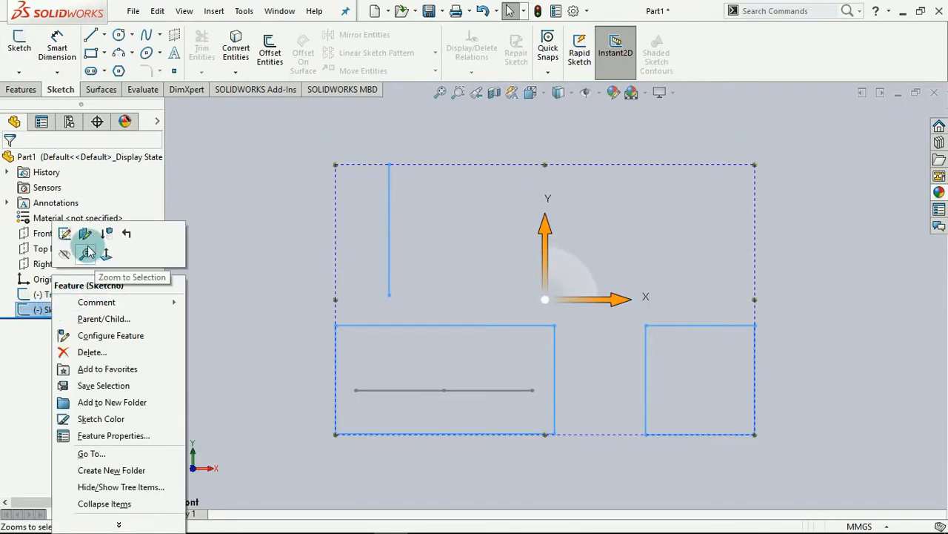
pyautogui.click(49, 309)
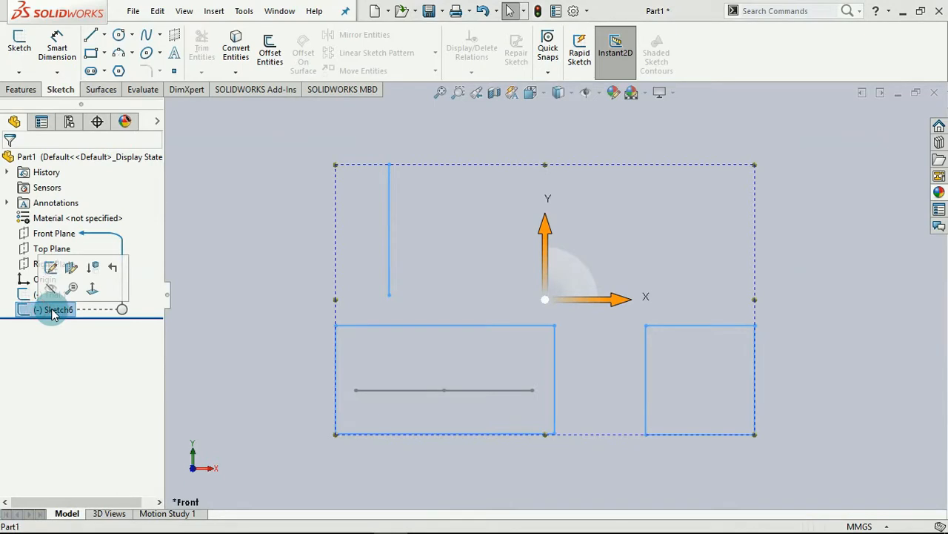
pyautogui.click(49, 309)
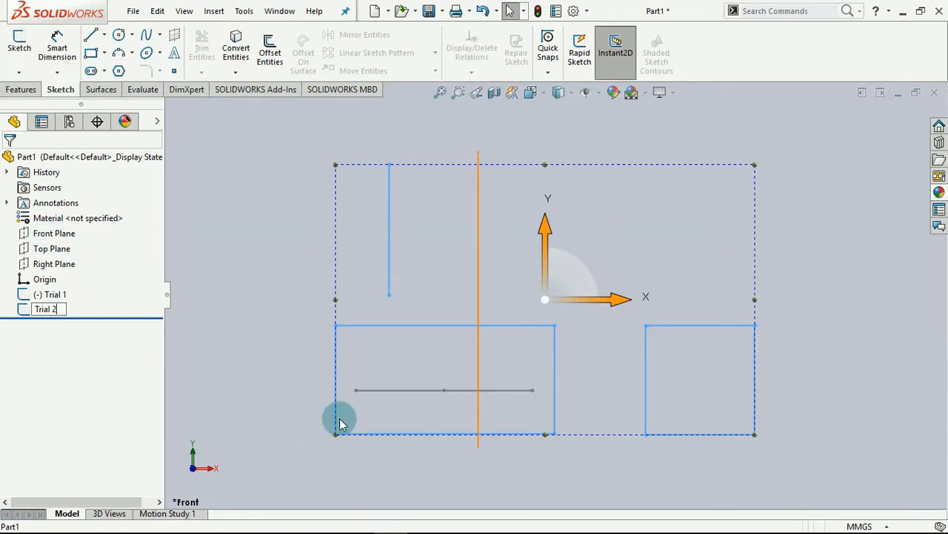
pyautogui.click(246, 398)
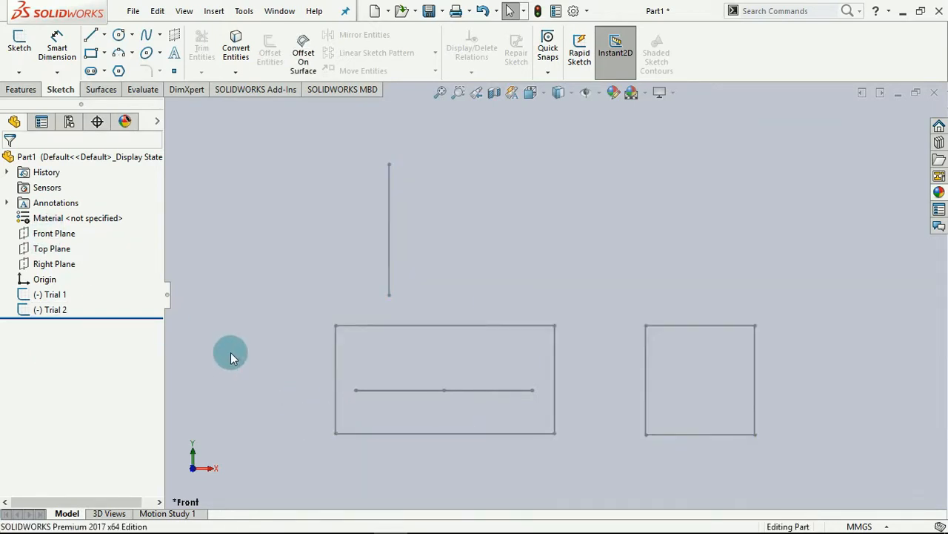
# Step: Hide the Trial 1 and Trial 2 sketches
pyautogui.click(19, 46)
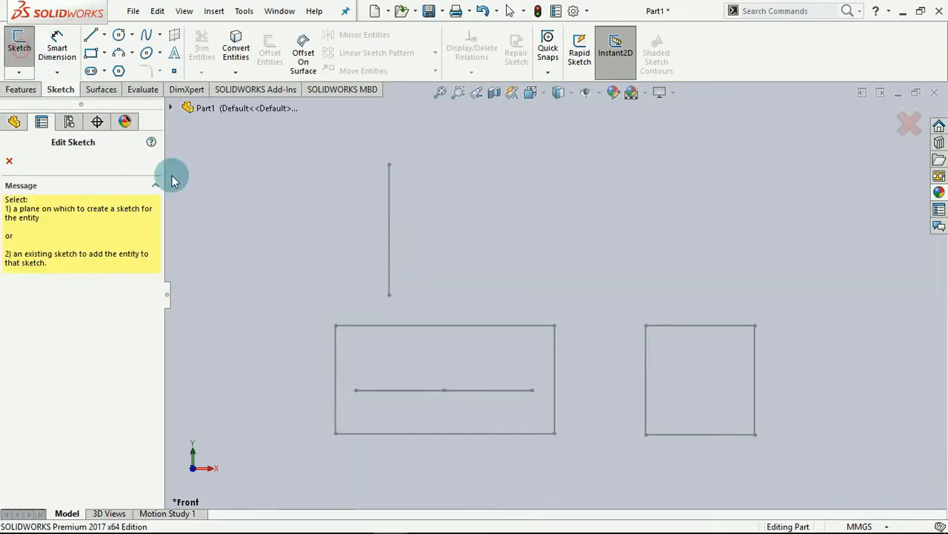
pyautogui.click(9, 161)
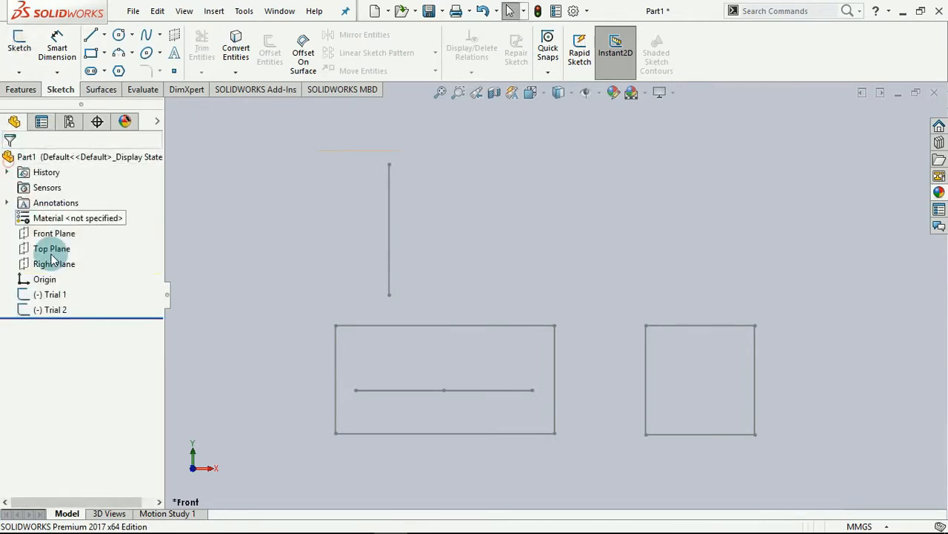
pyautogui.click(48, 296)
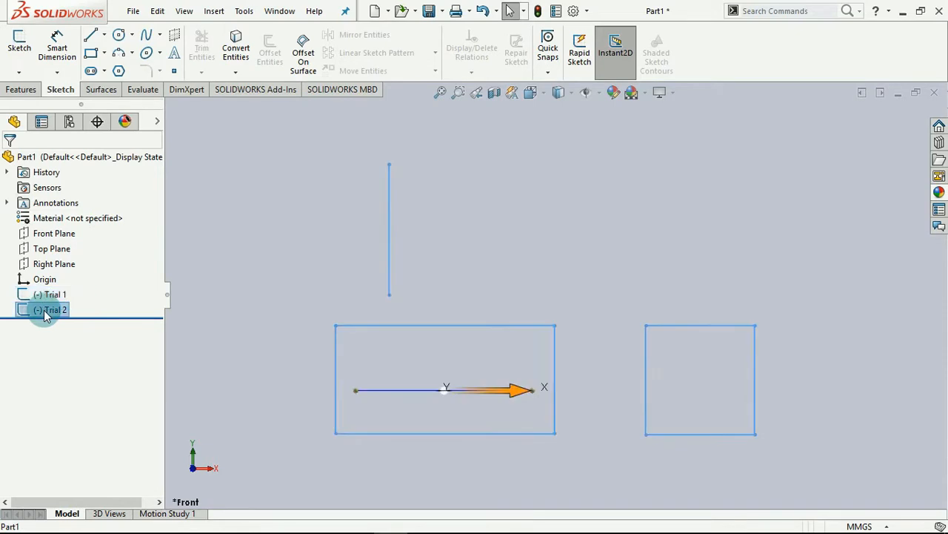
pyautogui.rightClick(51, 300)
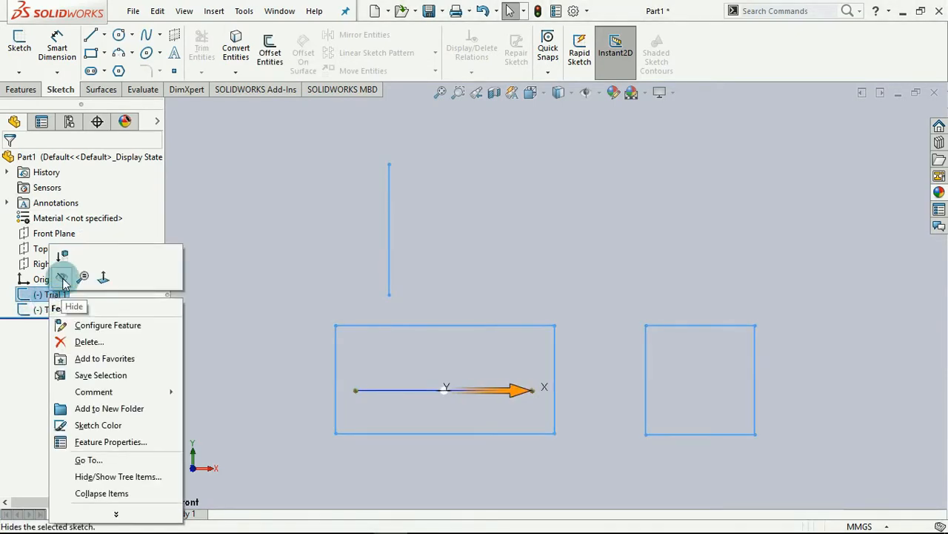
pyautogui.click(61, 277)
pyautogui.click(220, 289)
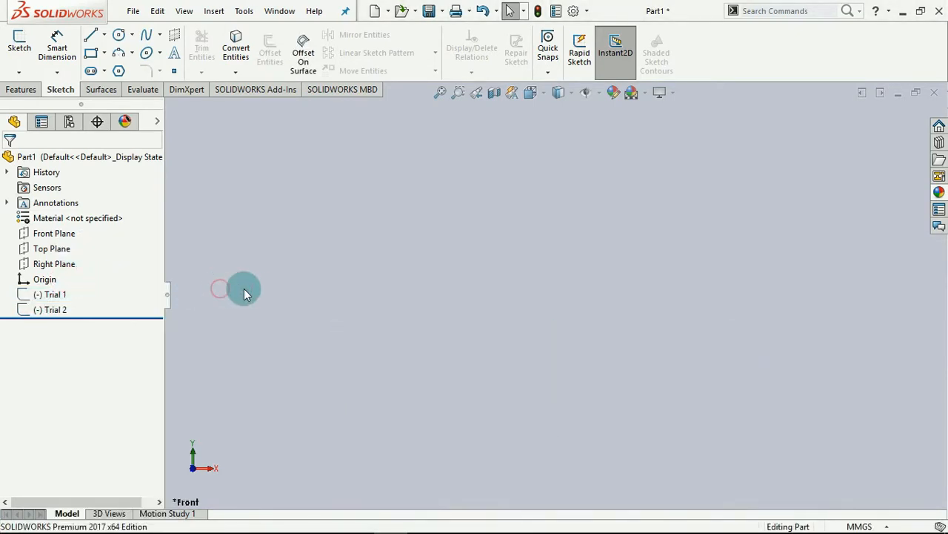
# Step: Start a new sketch on the Top Plane
pyautogui.click(20, 46)
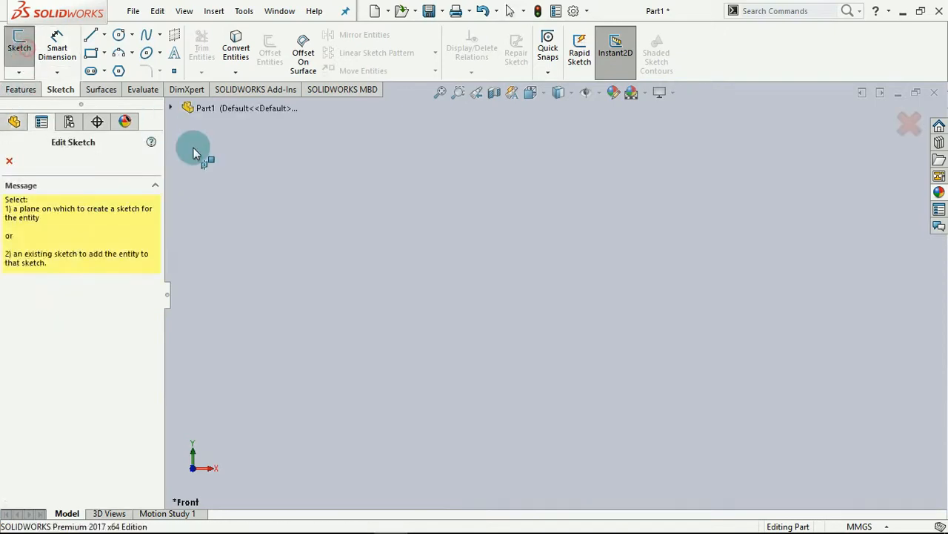
pyautogui.click(171, 108)
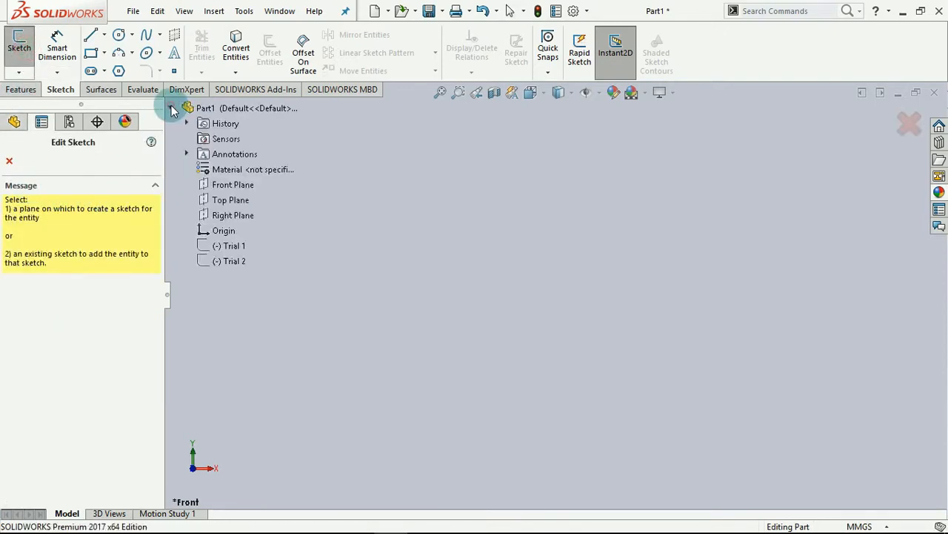
pyautogui.click(234, 201)
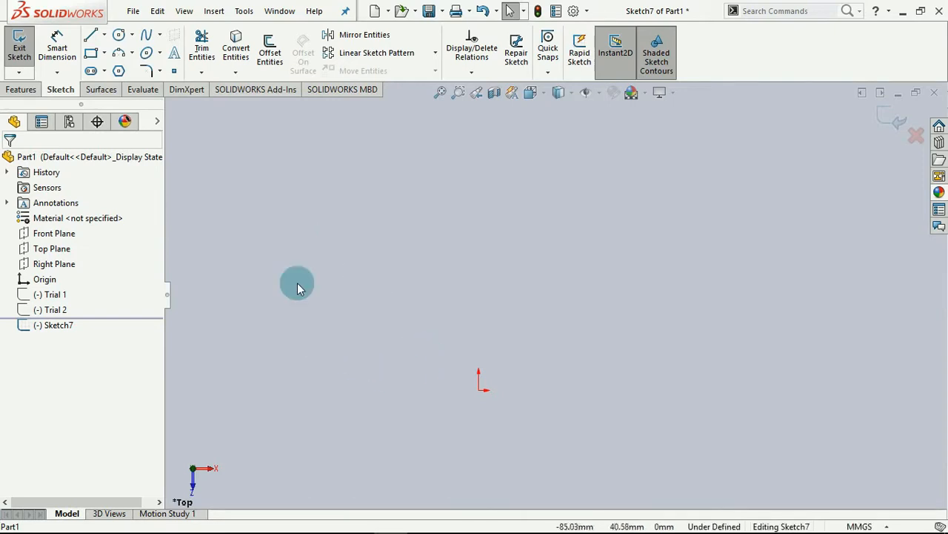
# Step: Sketch an open chain of five connected solid lines around the upper right of the origin, starting with a horizontal line about 128 mm long
pyautogui.click(92, 35)
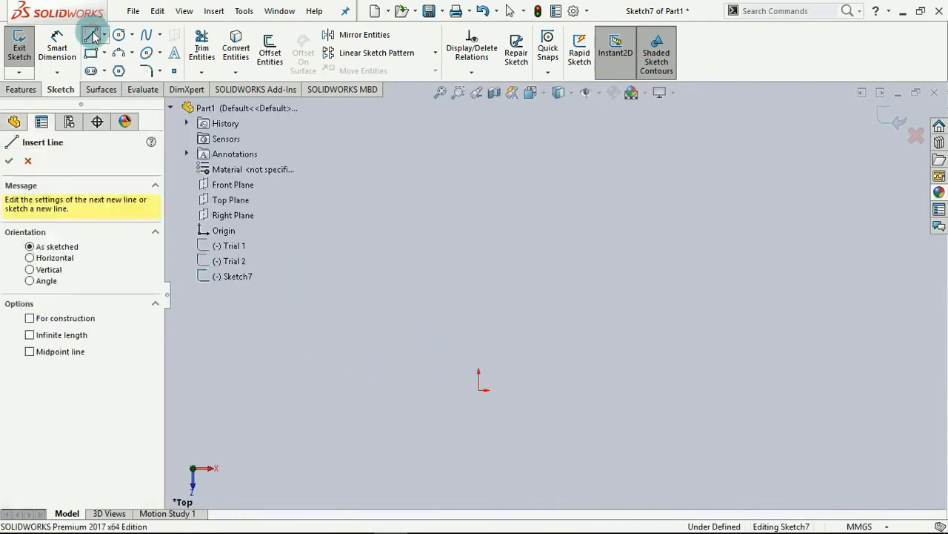
pyautogui.click(416, 216)
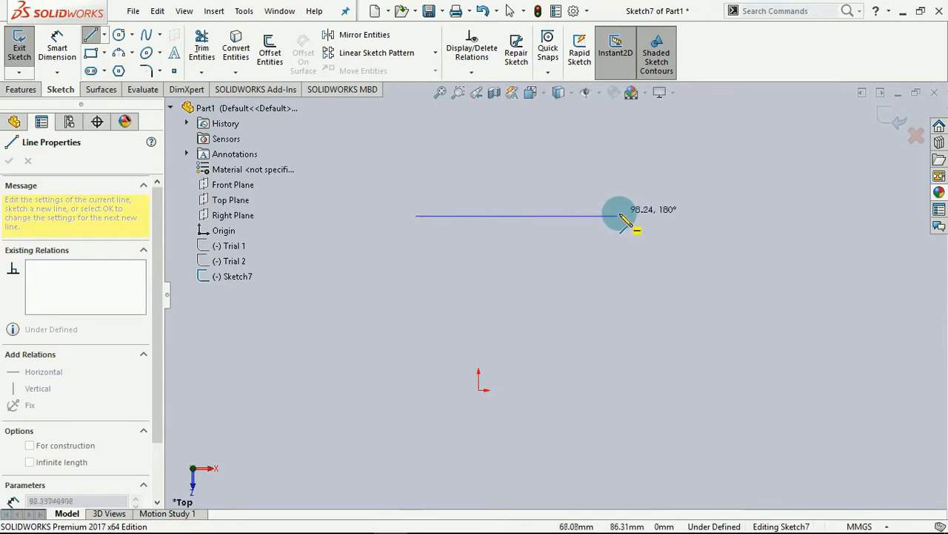
pyautogui.click(679, 215)
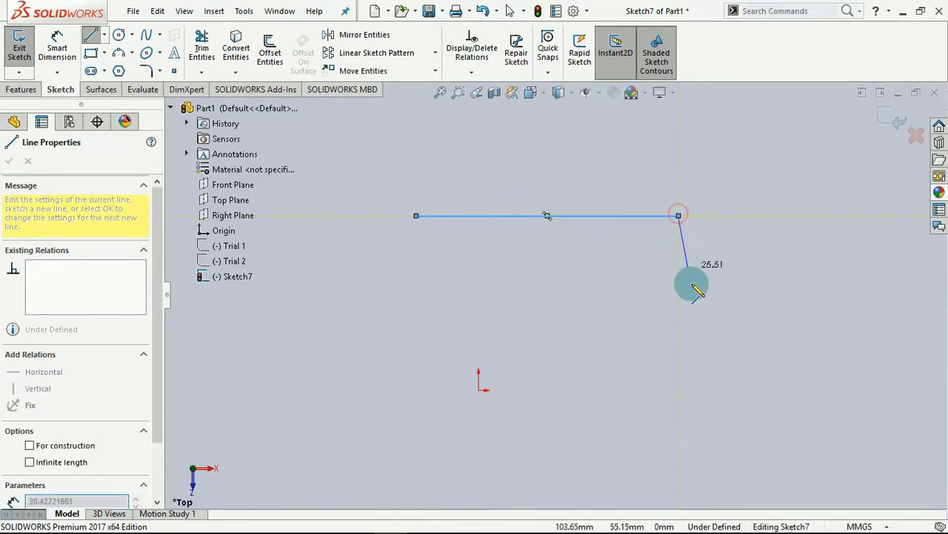
pyautogui.click(791, 298)
pyautogui.click(790, 295)
pyautogui.click(746, 432)
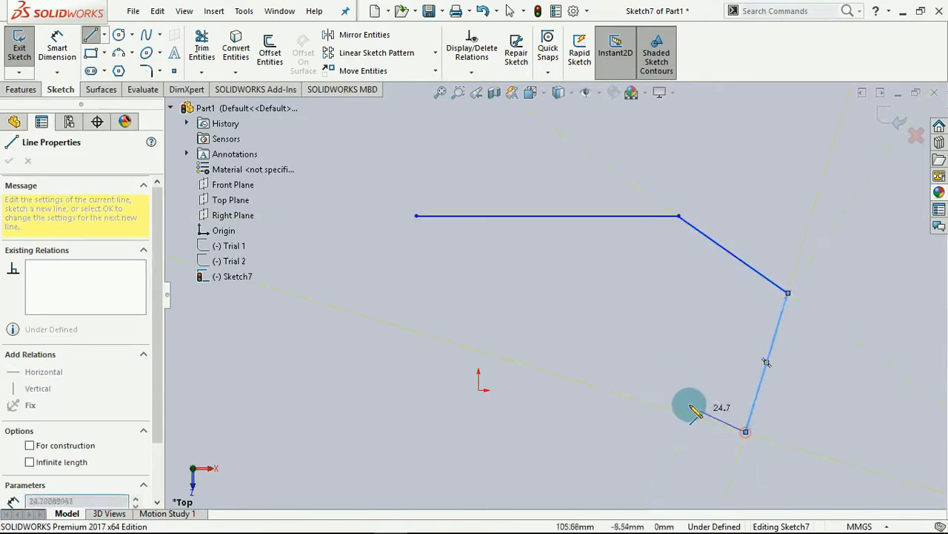
pyautogui.click(602, 352)
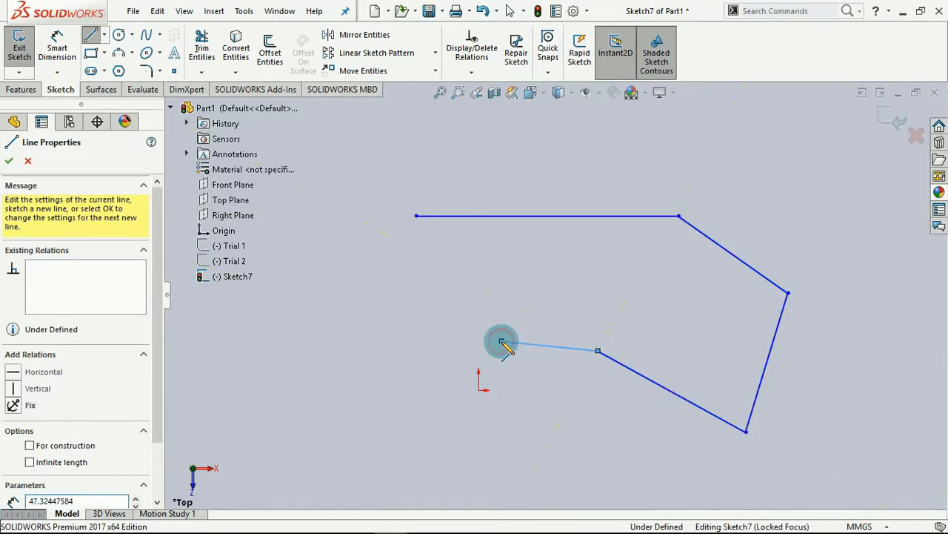
pyautogui.rightClick(502, 342)
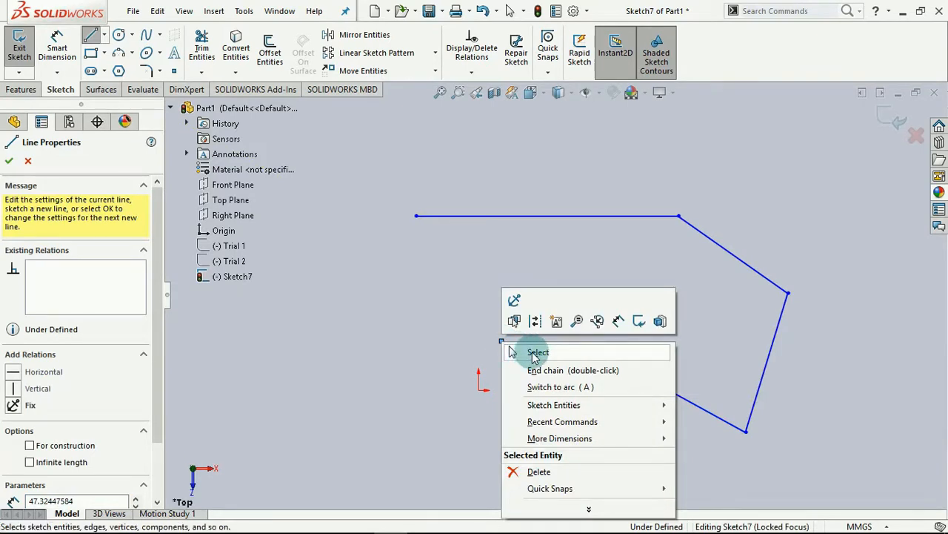
pyautogui.click(535, 354)
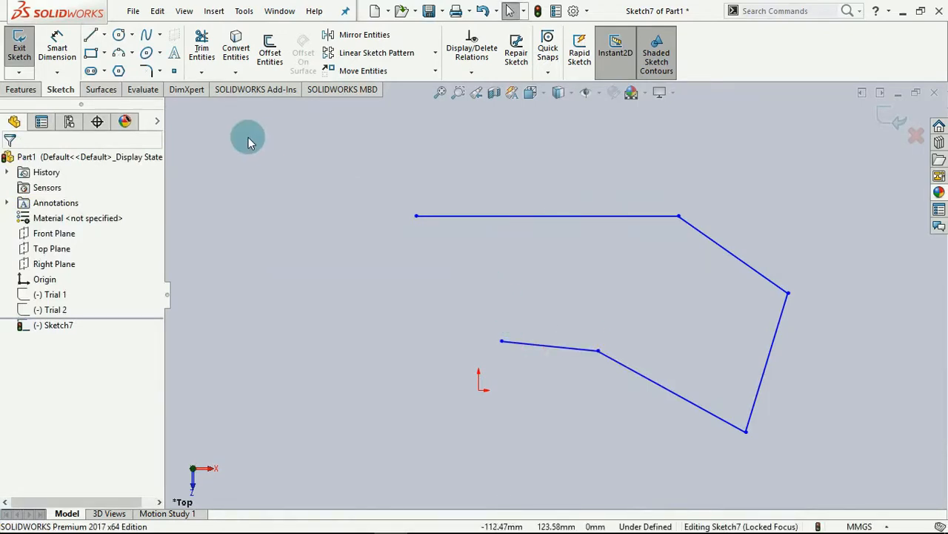
# Step: Draw an open zigzag chain of six connected centerlines that crosses the solid chain and ends at the lower left of the origin
pyautogui.click(104, 40)
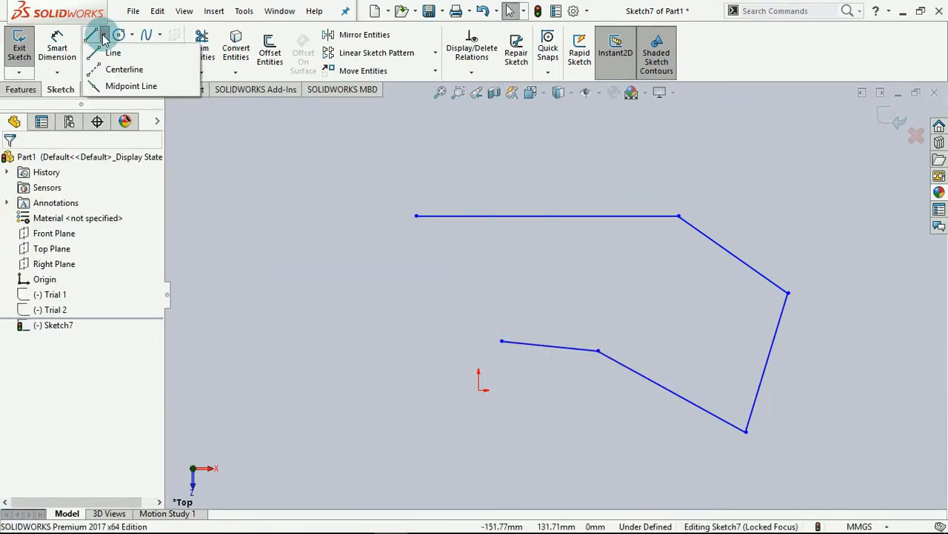
pyautogui.click(121, 72)
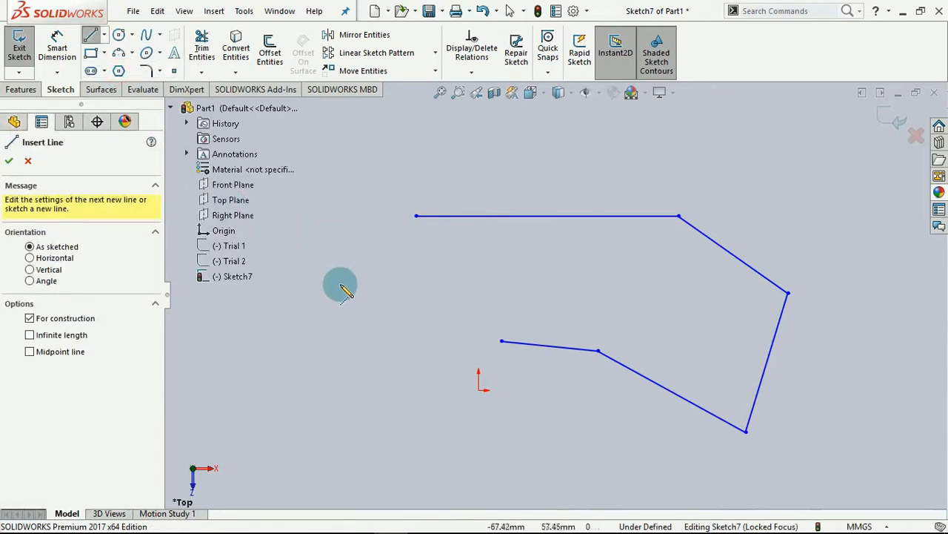
pyautogui.click(313, 350)
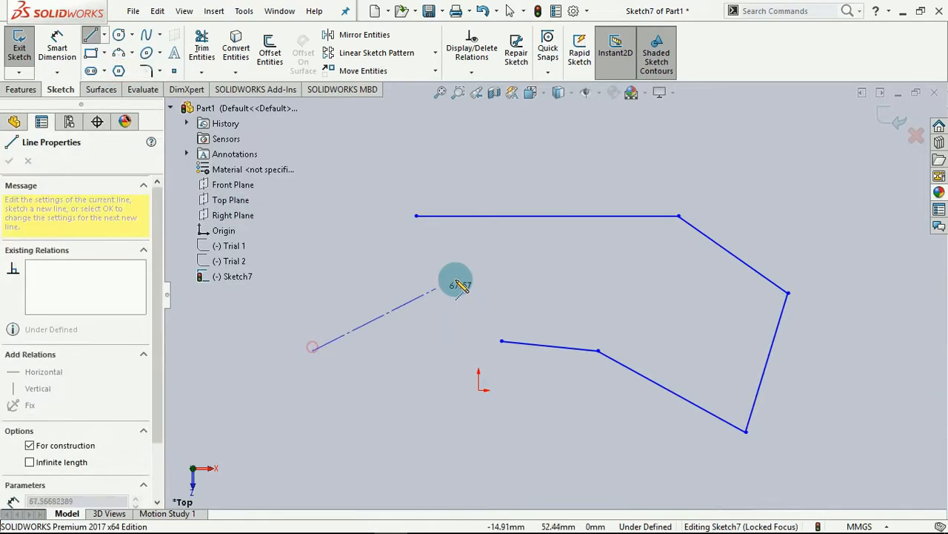
pyautogui.click(550, 238)
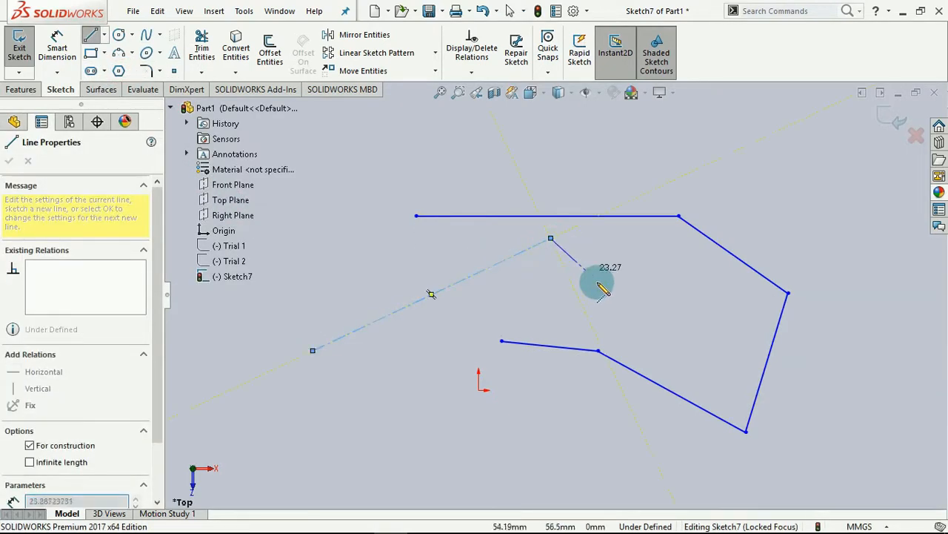
pyautogui.click(679, 340)
pyautogui.click(620, 461)
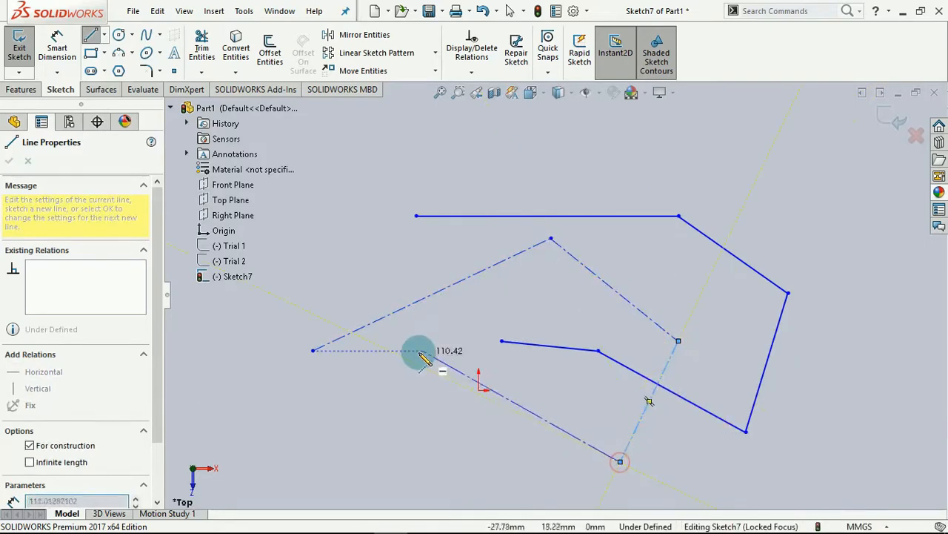
pyautogui.click(417, 349)
pyautogui.click(356, 444)
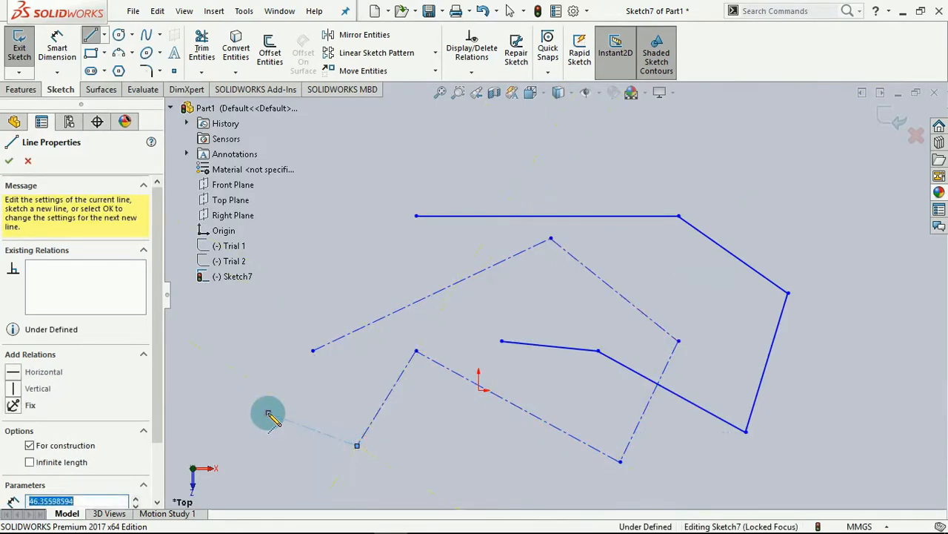
pyautogui.rightClick(268, 413)
pyautogui.click(315, 363)
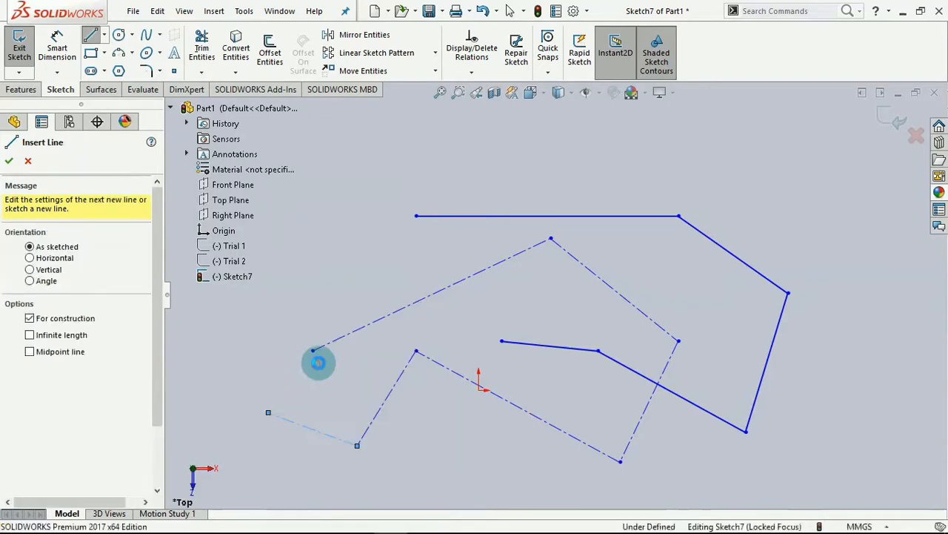
# Step: Draw a slightly rising midpoint line about 198 mm long above the horizontal line and finish the line command
pyautogui.click(105, 34)
pyautogui.click(111, 87)
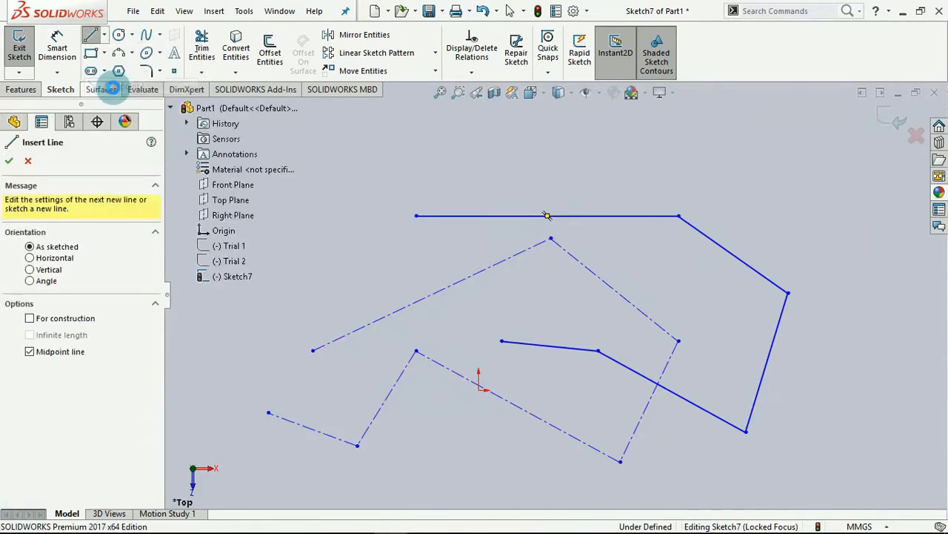
pyautogui.click(523, 161)
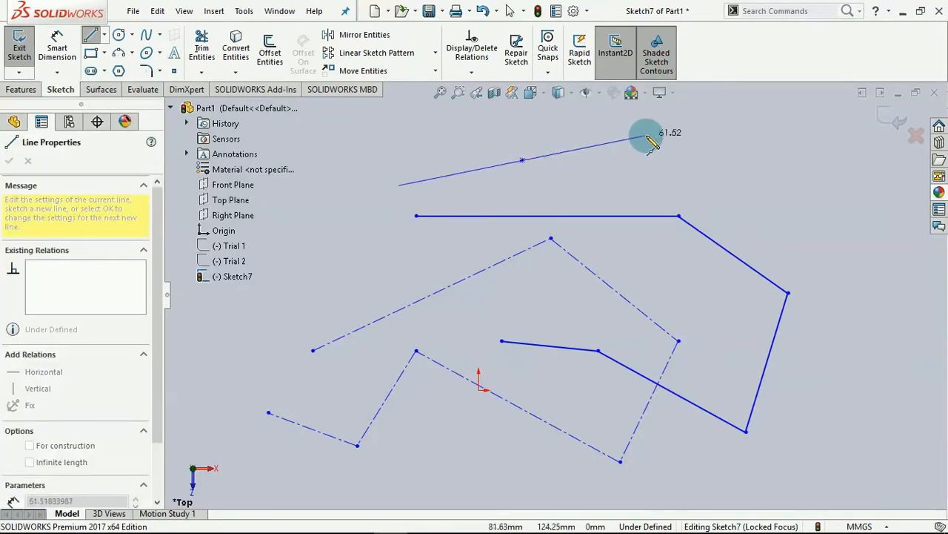
pyautogui.click(723, 131)
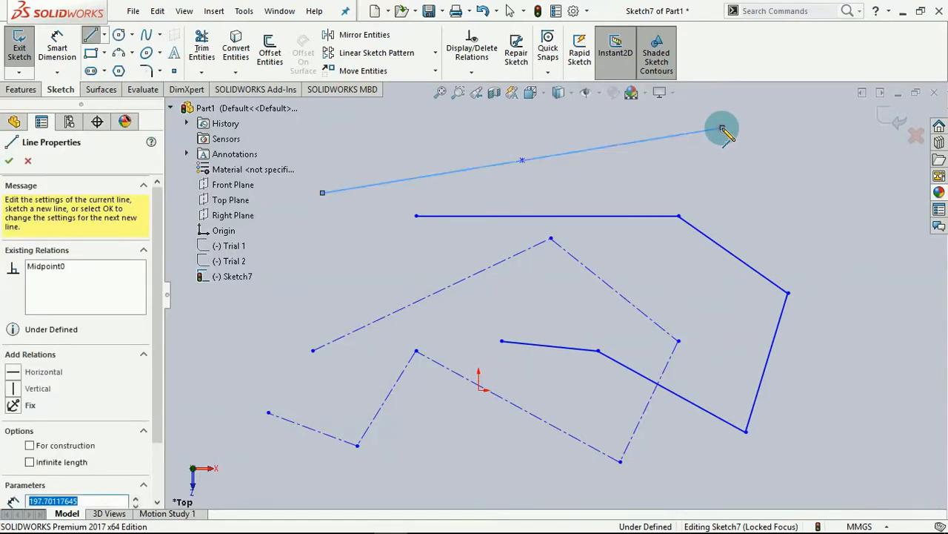
pyautogui.rightClick(743, 186)
pyautogui.click(750, 187)
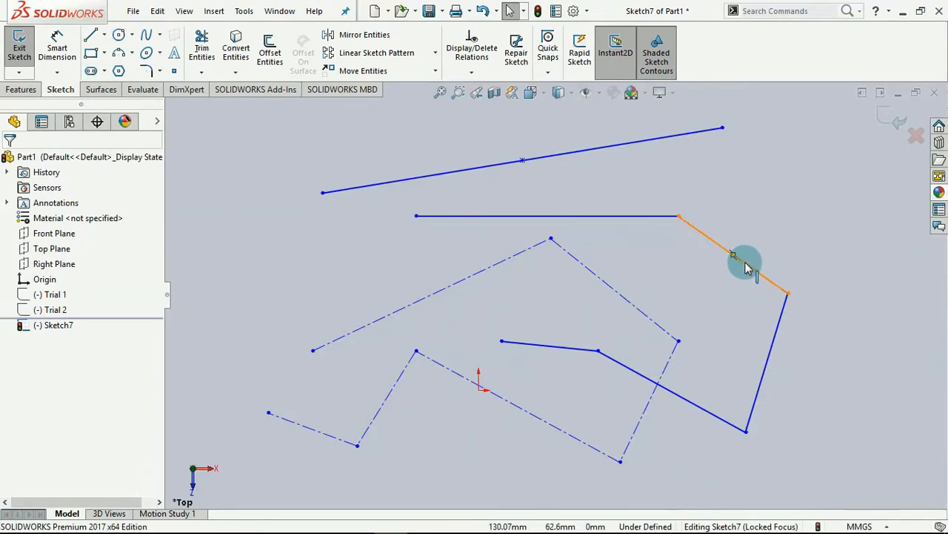
# Step: Convert the horizontal line and the sloping line joined to its right end into construction lines
pyautogui.click(624, 215)
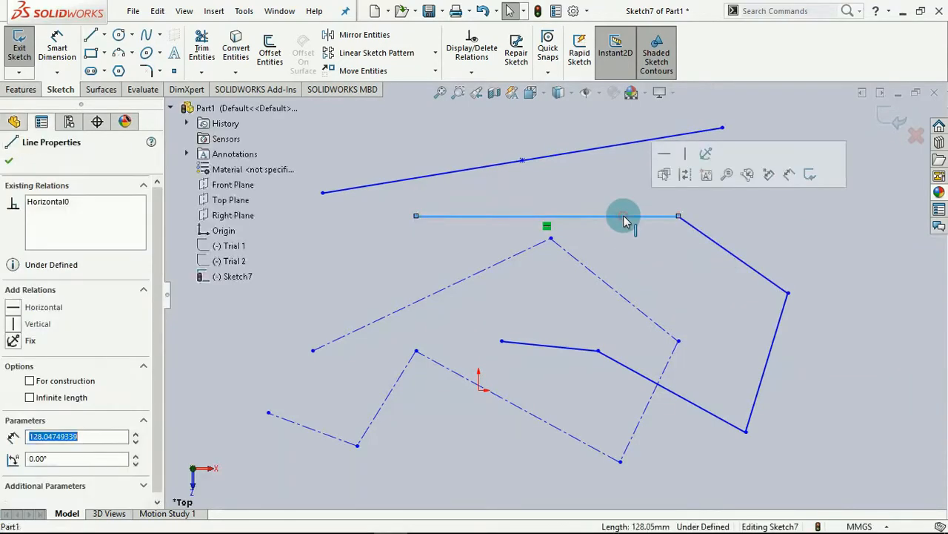
pyautogui.click(685, 177)
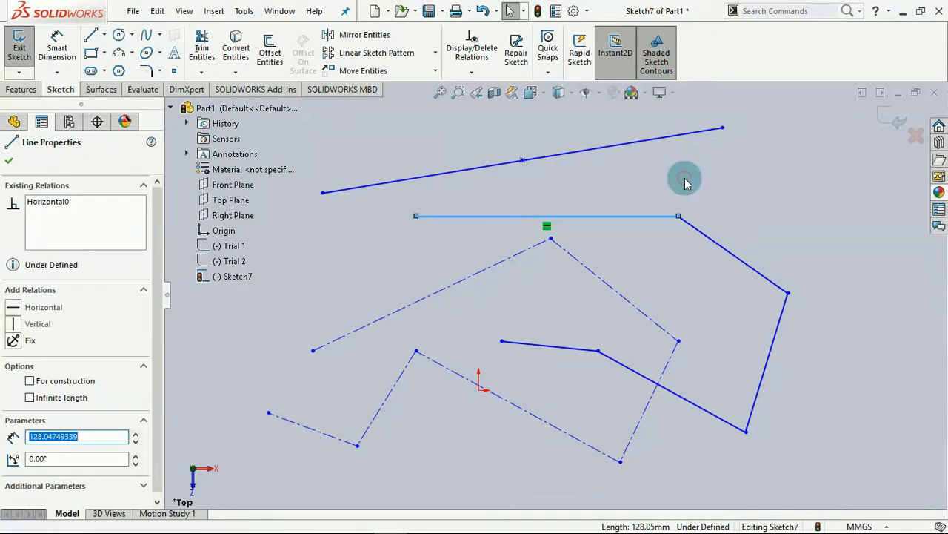
pyautogui.click(699, 231)
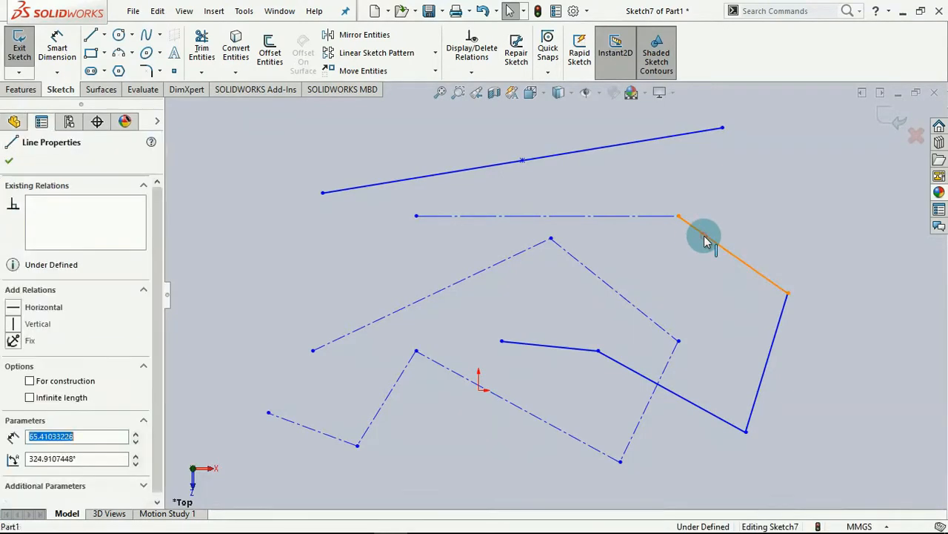
pyautogui.click(30, 381)
pyautogui.click(669, 253)
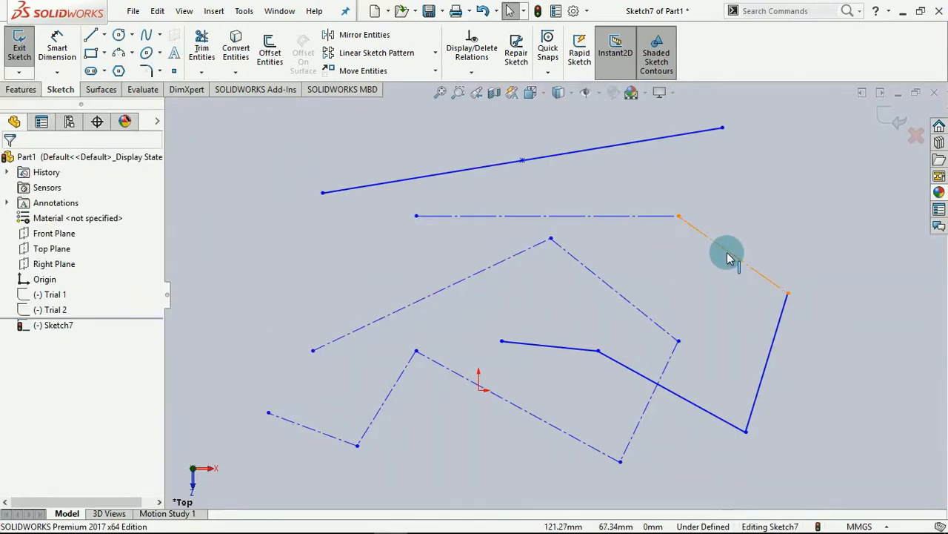
# Step: Convert the centerline sloping down to the right from the centerline chain's highest point into a solid line
pyautogui.click(606, 289)
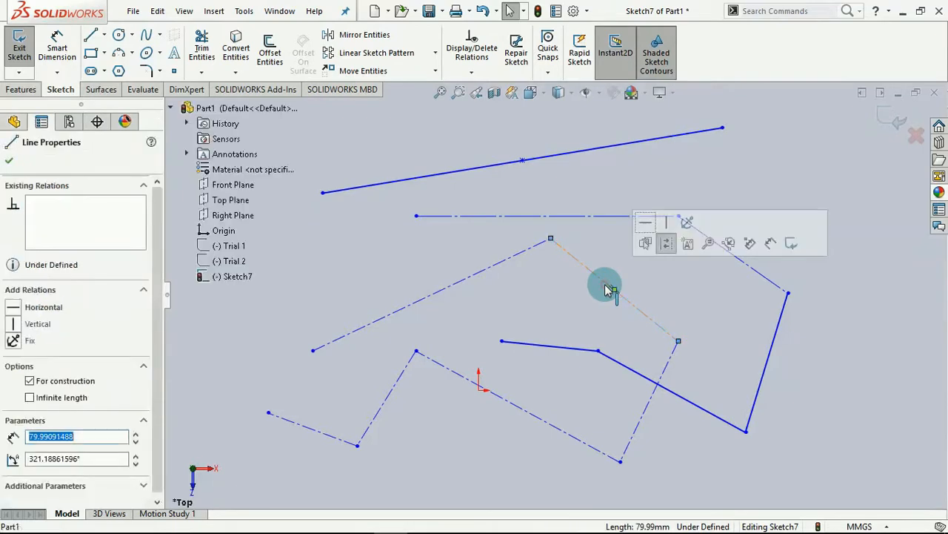
pyautogui.click(388, 316)
pyautogui.click(30, 381)
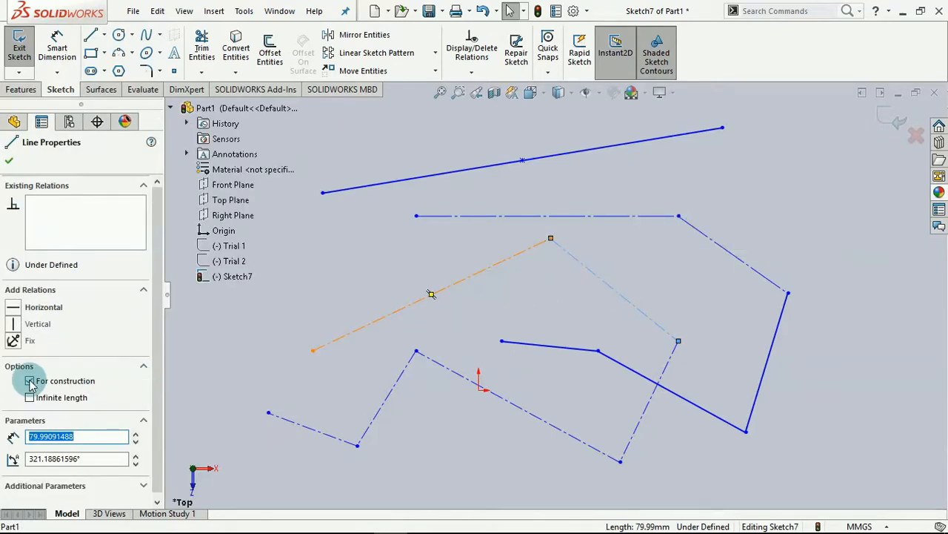
pyautogui.click(400, 252)
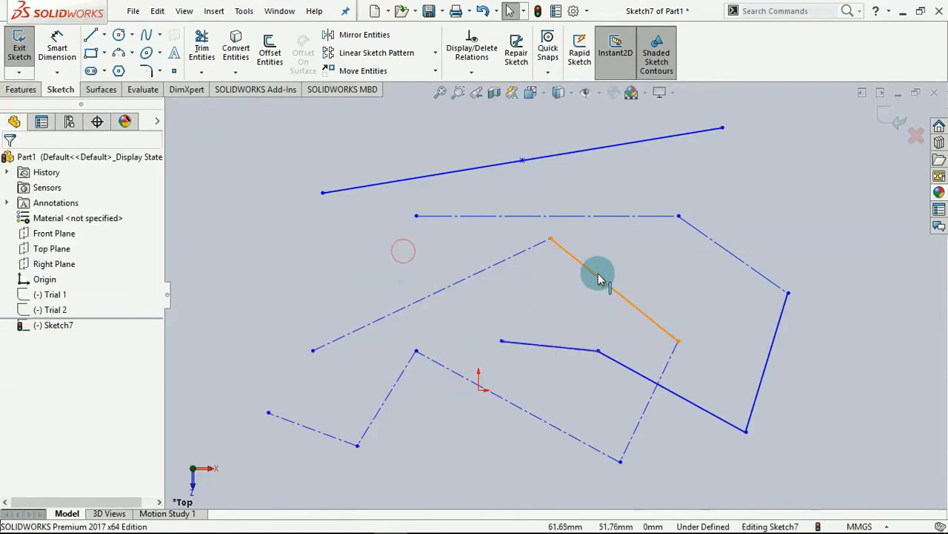
# Step: Give the steep solid line at the far right of the chain infinite length
pyautogui.click(782, 324)
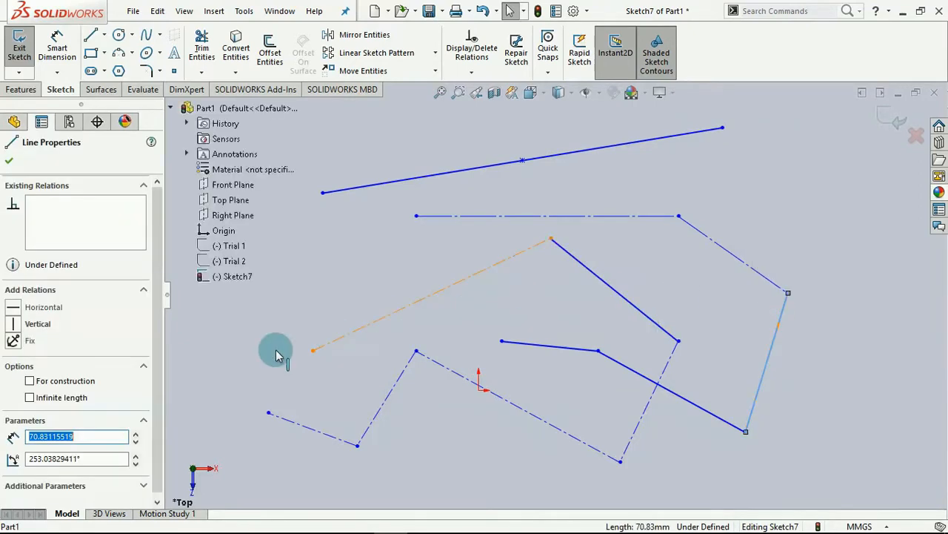
pyautogui.click(30, 399)
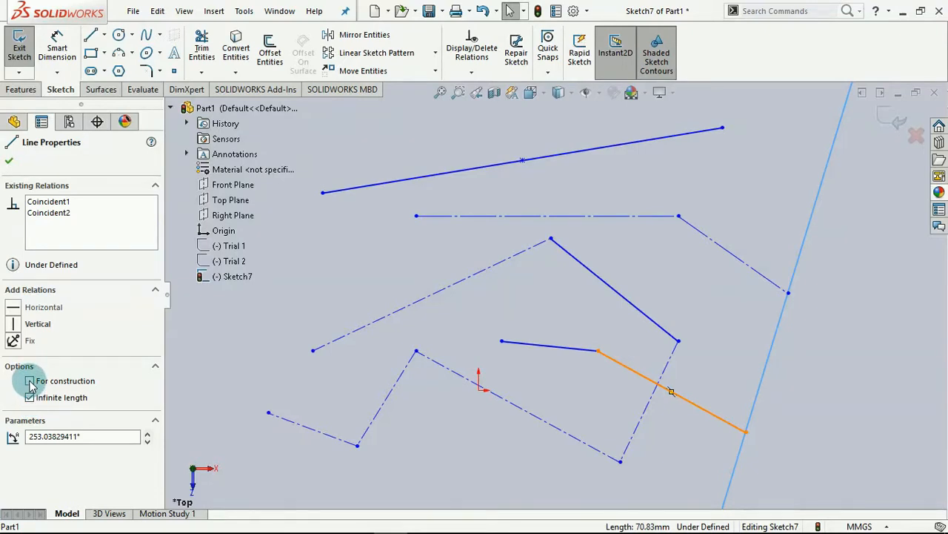
# Step: Turn the infinite construction line at the far right back into a solid line
pyautogui.click(690, 278)
pyautogui.click(776, 335)
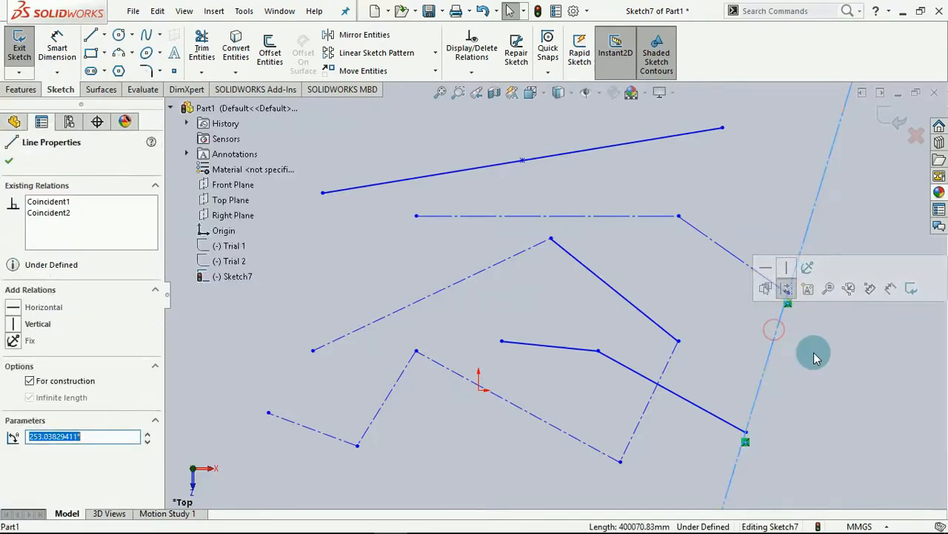
pyautogui.click(30, 381)
pyautogui.click(753, 312)
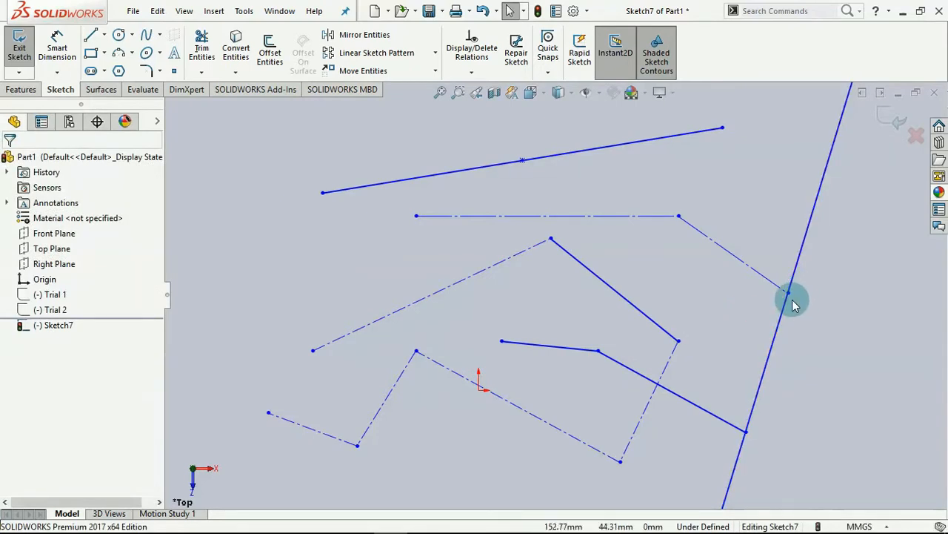
# Step: Delete the steep infinite line at the far right of the sketch
pyautogui.click(779, 317)
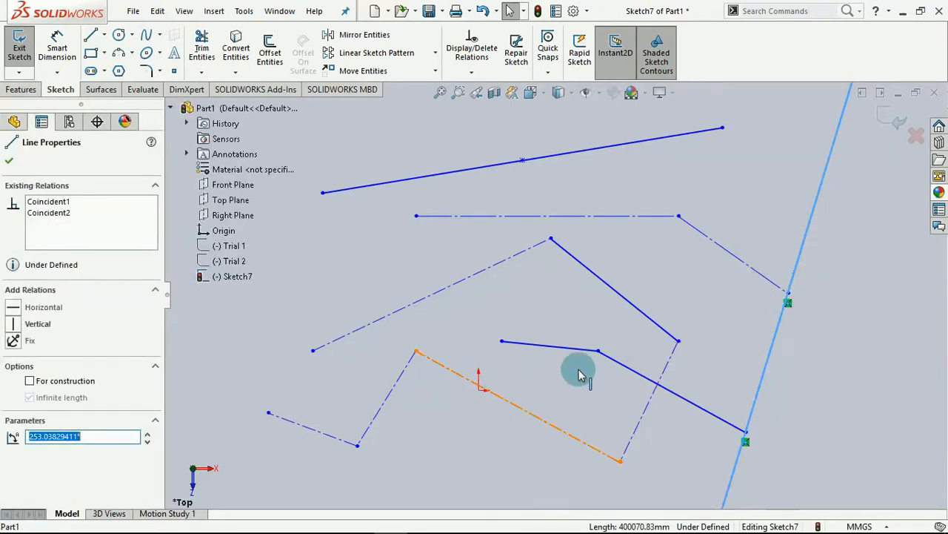
pyautogui.click(821, 310)
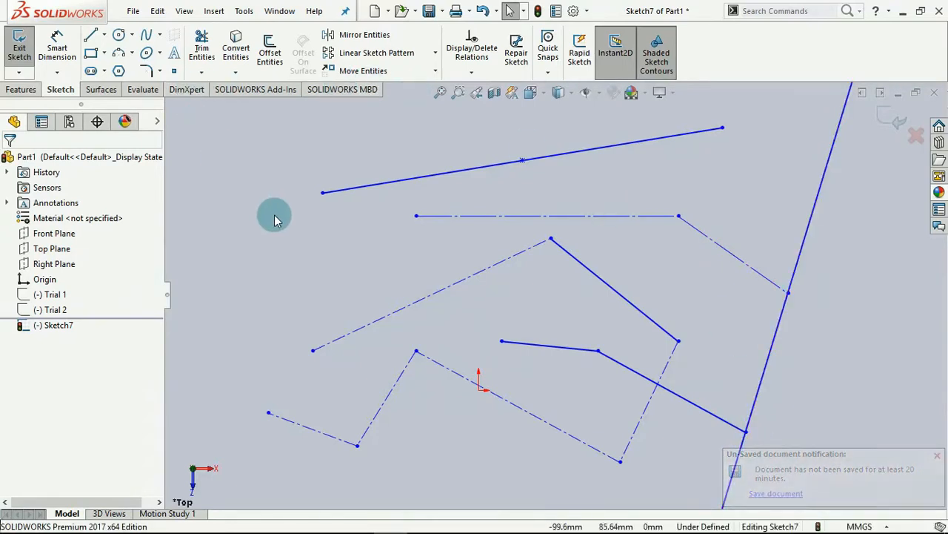
pyautogui.click(809, 239)
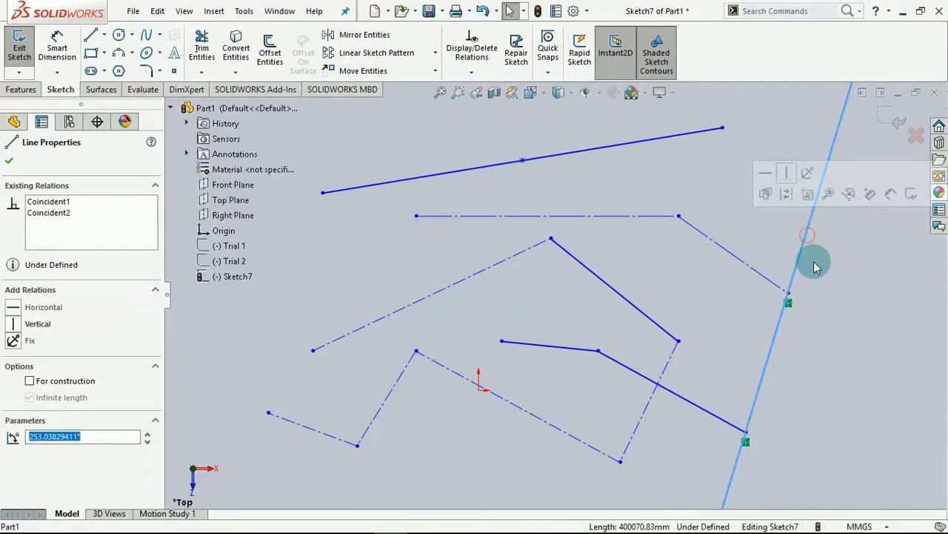
pyautogui.press('Delete')
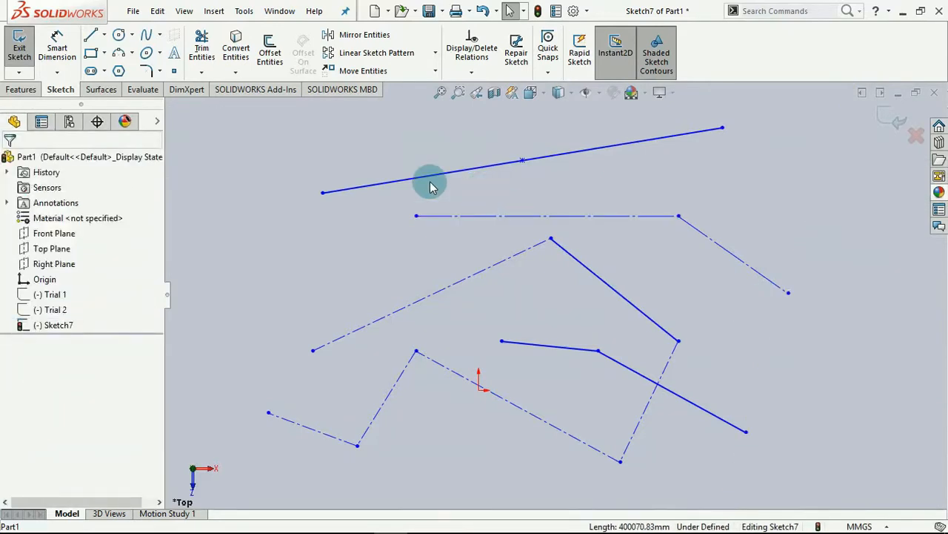
pyautogui.click(90, 35)
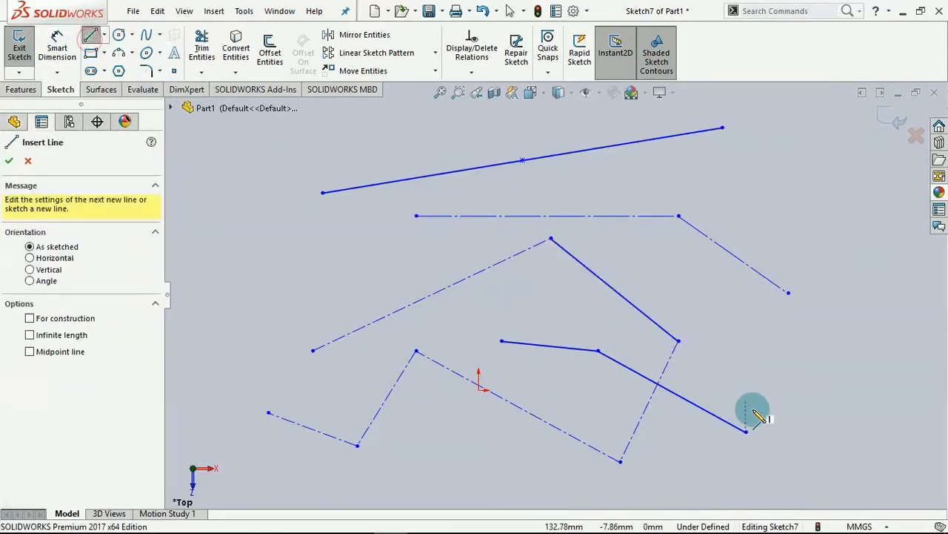
pyautogui.press('Escape')
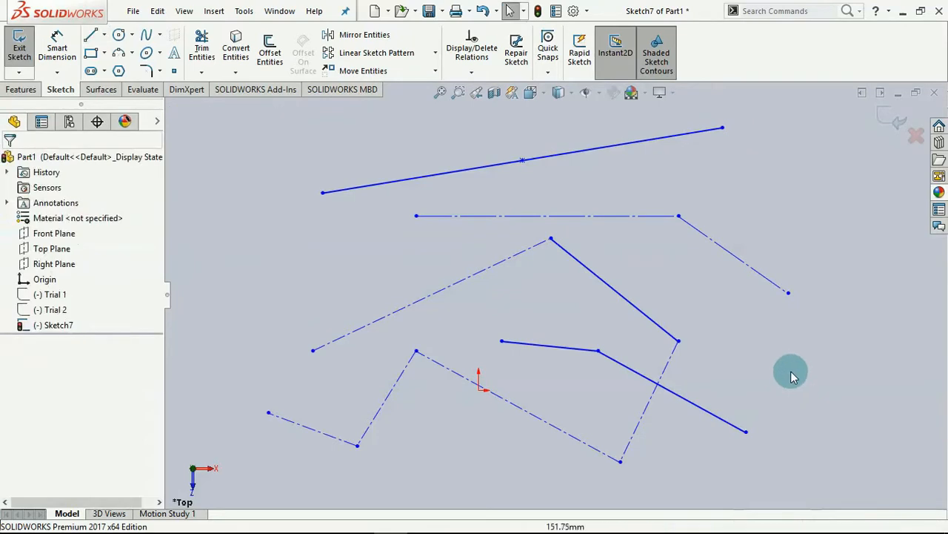
pyautogui.scroll(3, 644, 248)
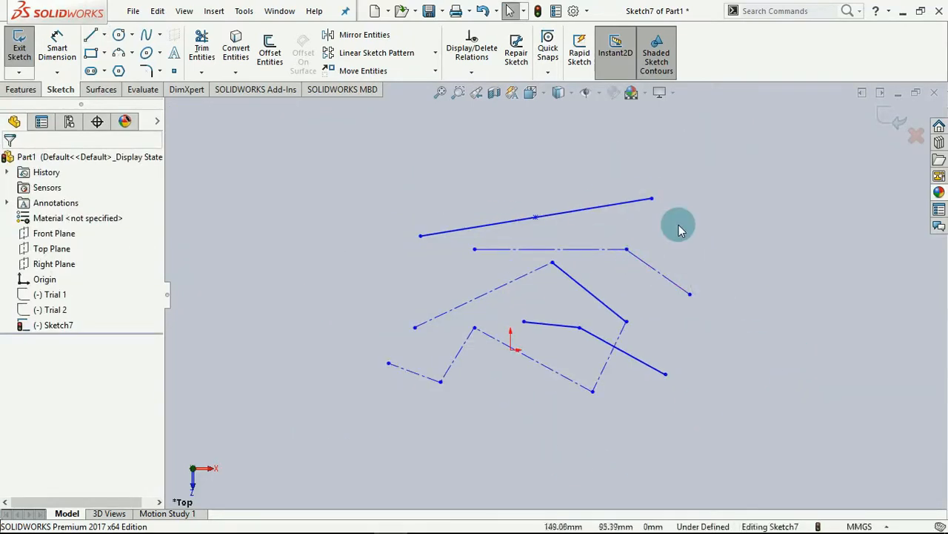
# Step: Draw an open chain of four connected solid lines above the midpoint line using the As sketched orientation, and finish the line command
pyautogui.click(90, 35)
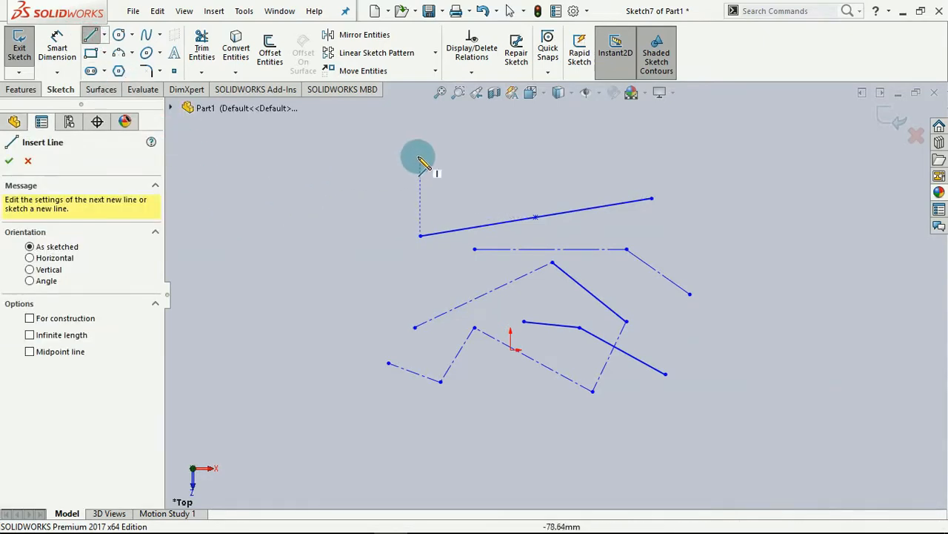
pyautogui.scroll(1, 426, 156)
pyautogui.scroll(-3, 459, 157)
pyautogui.scroll(-1, 540, 182)
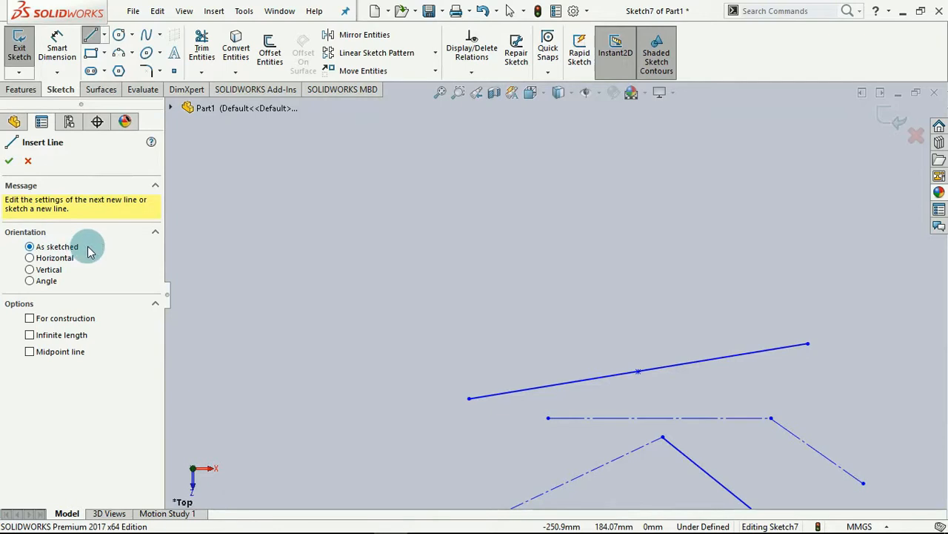
pyautogui.click(369, 289)
pyautogui.click(518, 157)
pyautogui.click(612, 288)
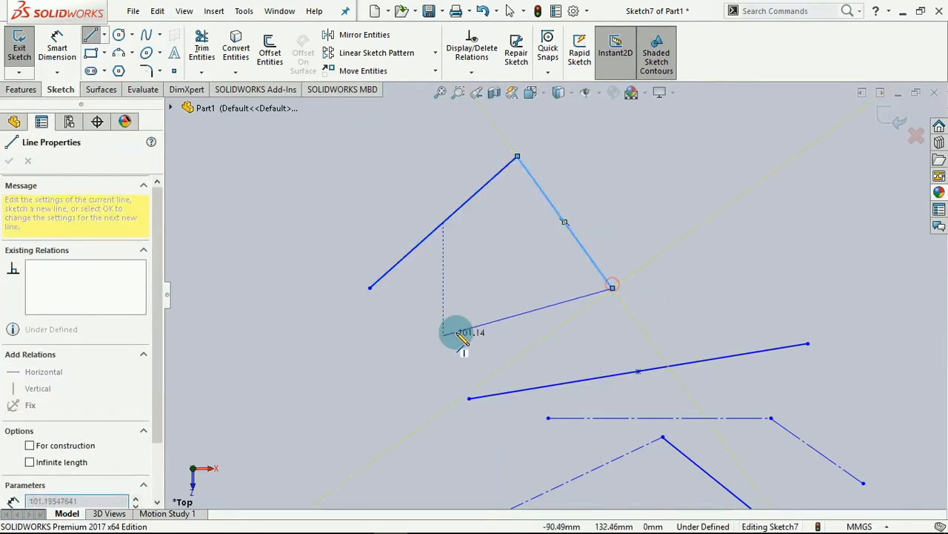
pyautogui.click(428, 343)
pyautogui.click(305, 339)
pyautogui.rightClick(308, 340)
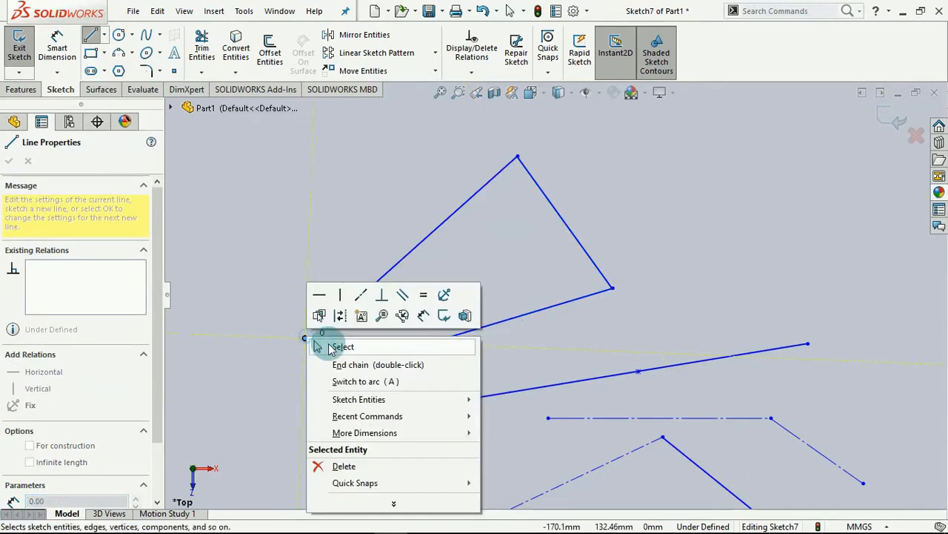
pyautogui.click(332, 346)
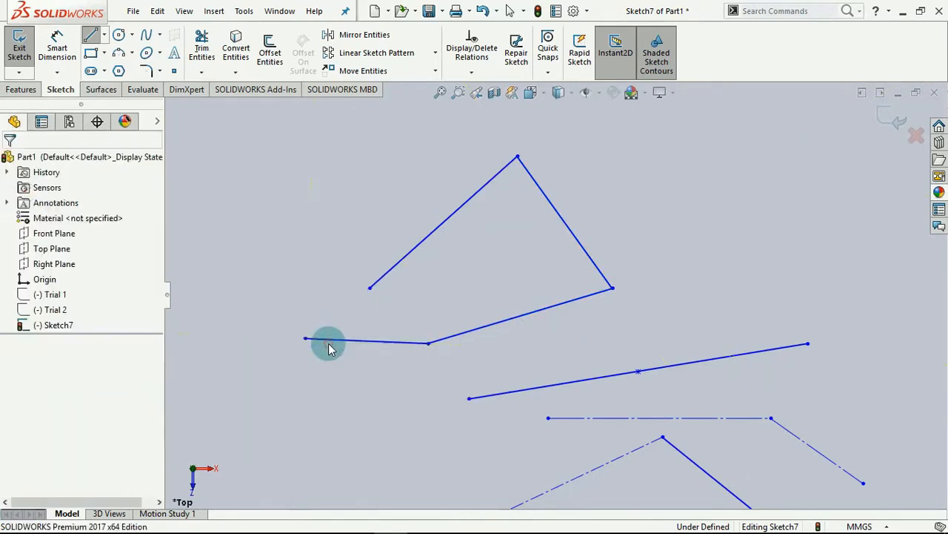
pyautogui.click(91, 37)
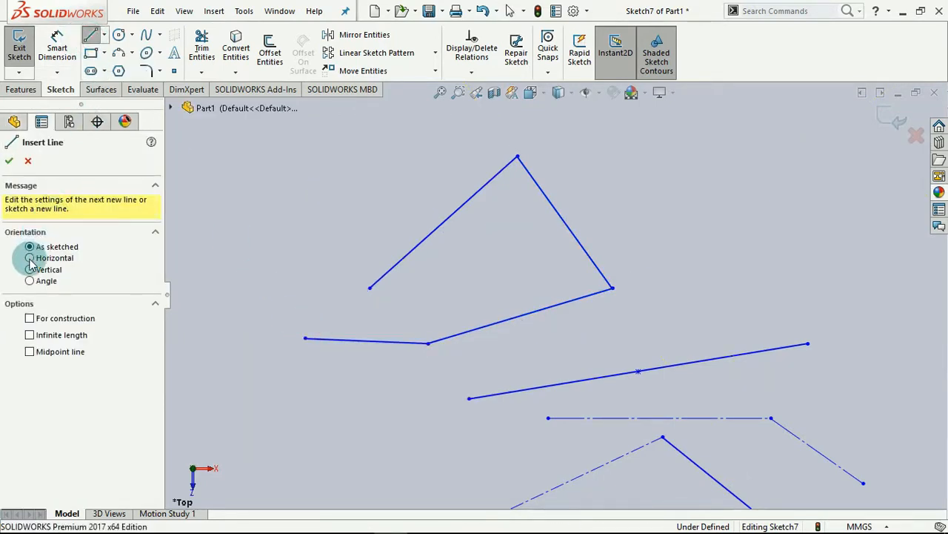
pyautogui.click(30, 258)
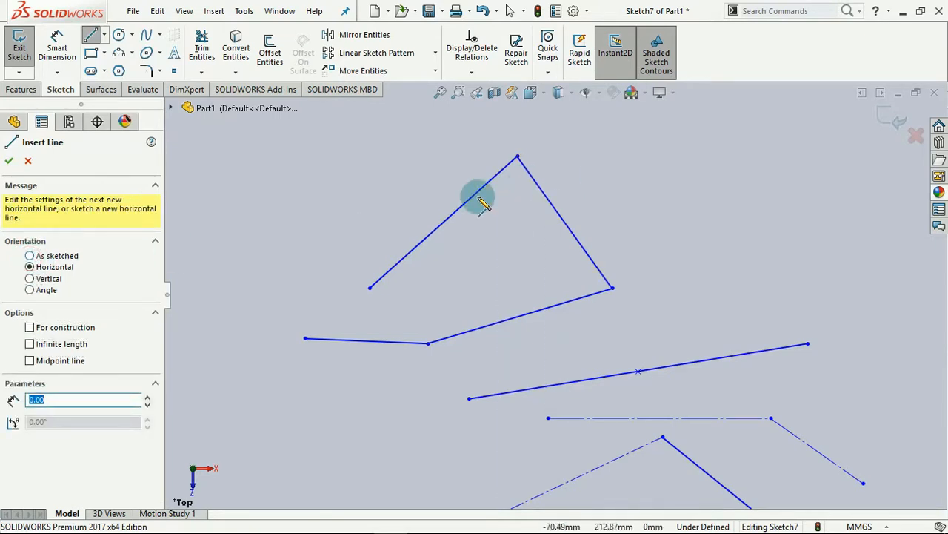
pyautogui.click(592, 163)
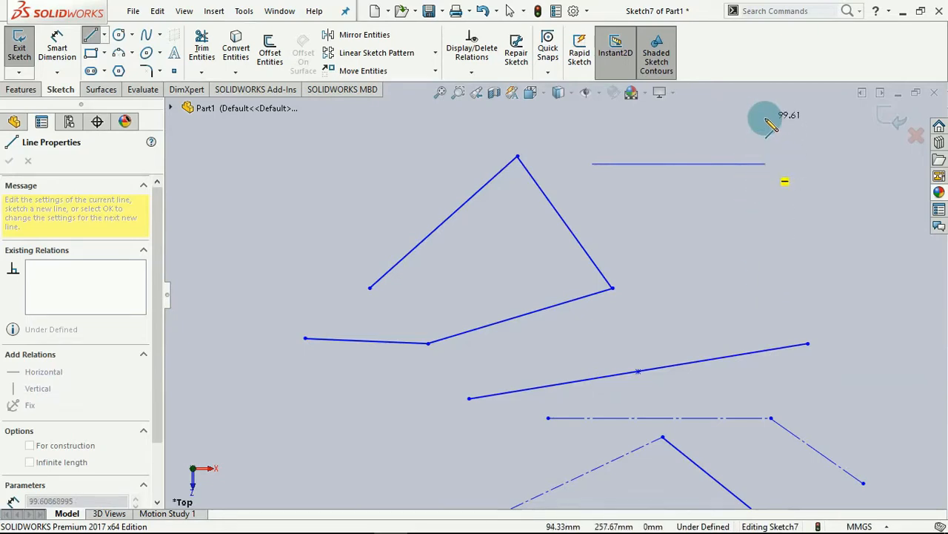
pyautogui.press('Escape')
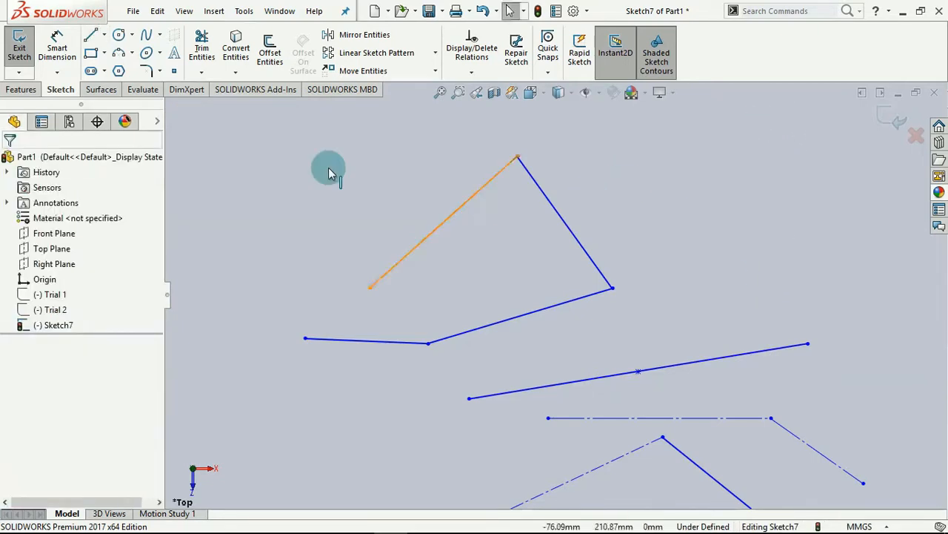
# Step: With the Vertical orientation, draw a tiny vertical line about 2 mm long right of the line chain and a longer vertical line beside it
pyautogui.click(91, 35)
pyautogui.click(29, 269)
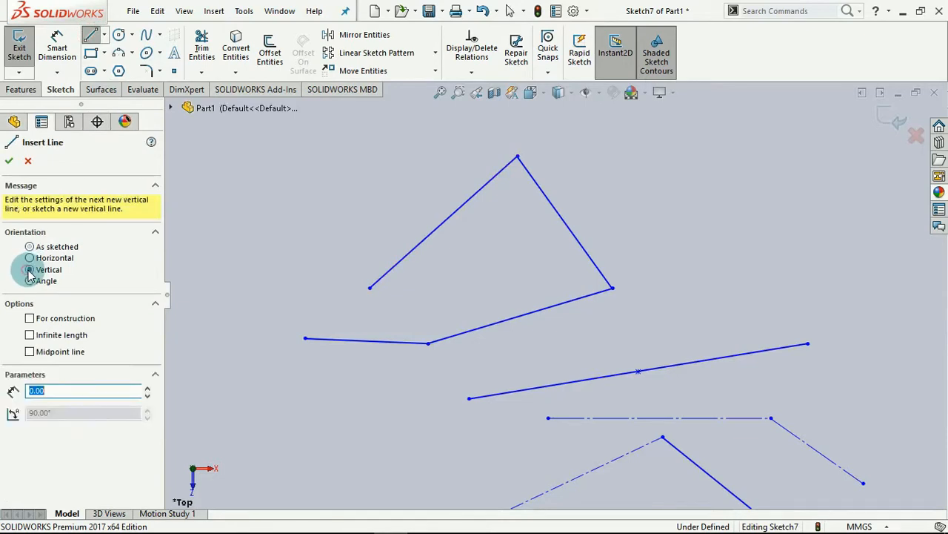
pyautogui.click(644, 226)
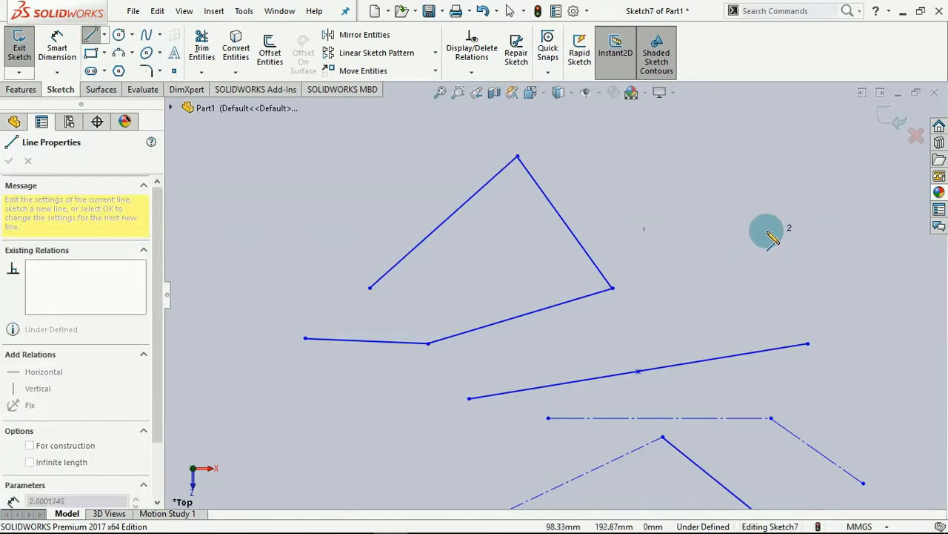
pyautogui.click(712, 159)
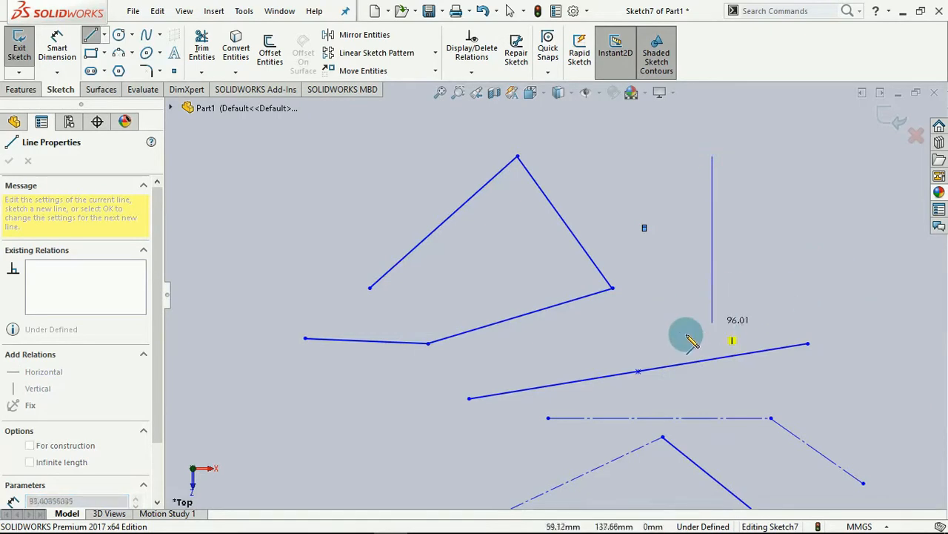
pyautogui.click(666, 303)
pyautogui.press('Escape')
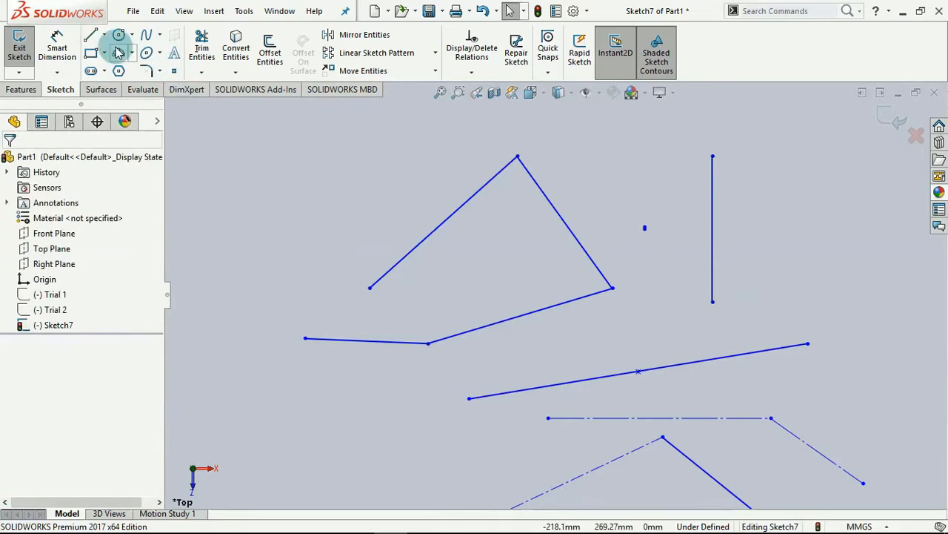
pyautogui.click(89, 38)
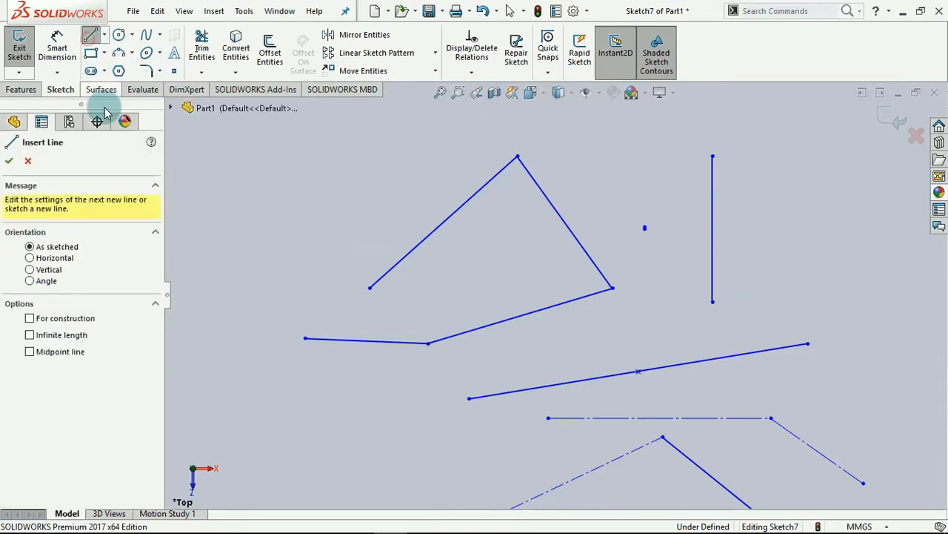
pyautogui.click(30, 281)
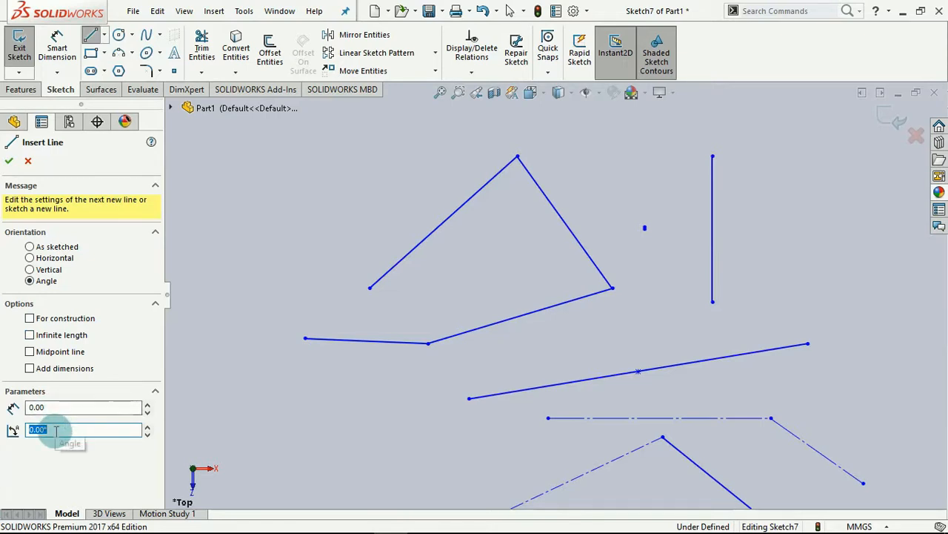
pyautogui.click(10, 160)
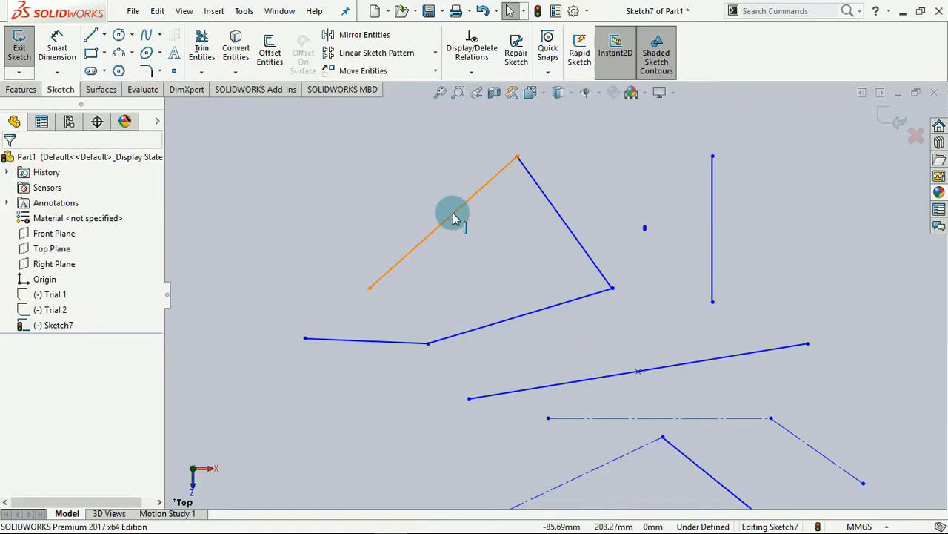
pyautogui.click(90, 35)
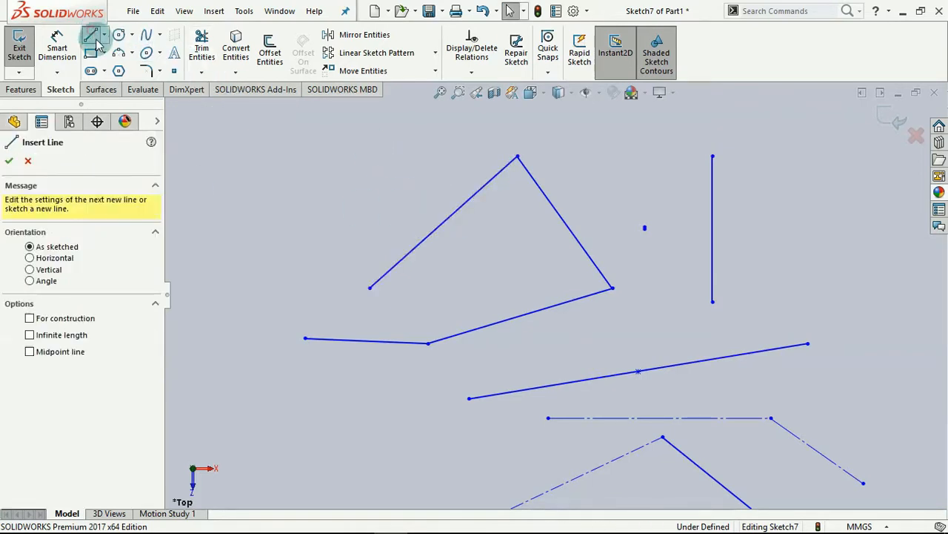
pyautogui.click(30, 258)
pyautogui.click(55, 400)
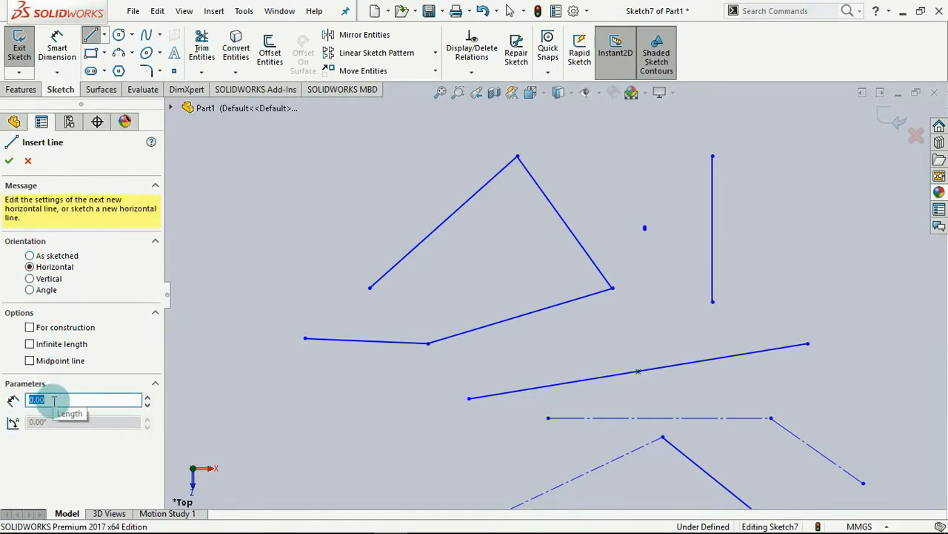
pyautogui.click(271, 258)
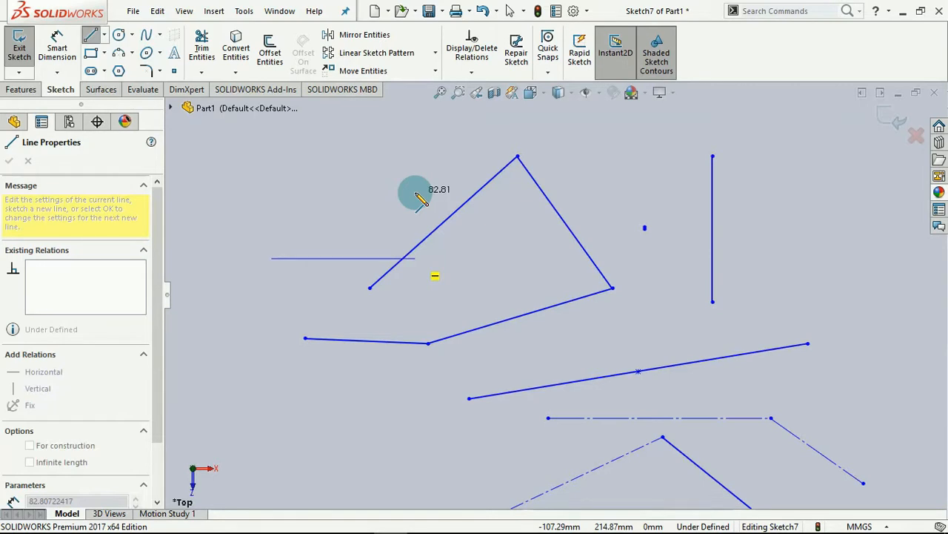
pyautogui.press('Escape')
# Step: Exit the sketch, keeping its changes, and clear its selection
pyautogui.scroll(2, 485, 259)
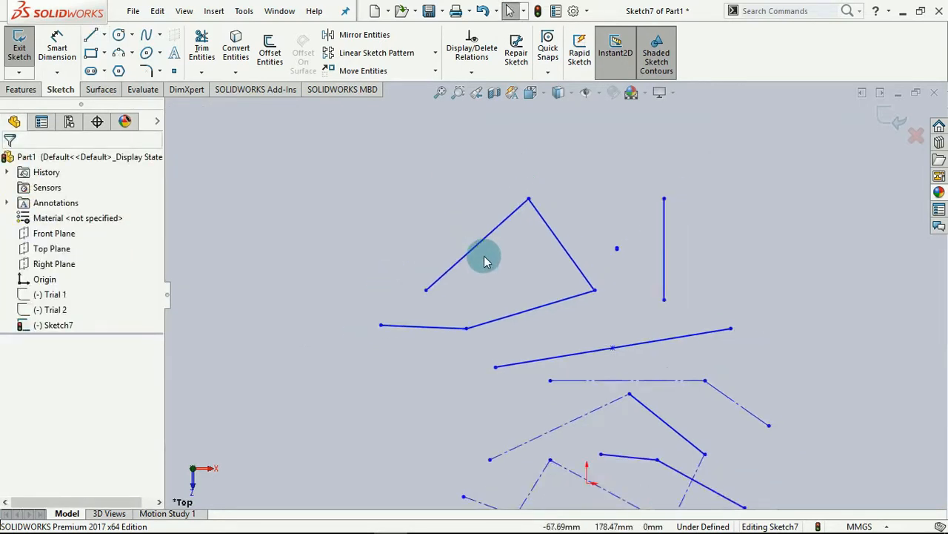
pyautogui.scroll(1, 540, 260)
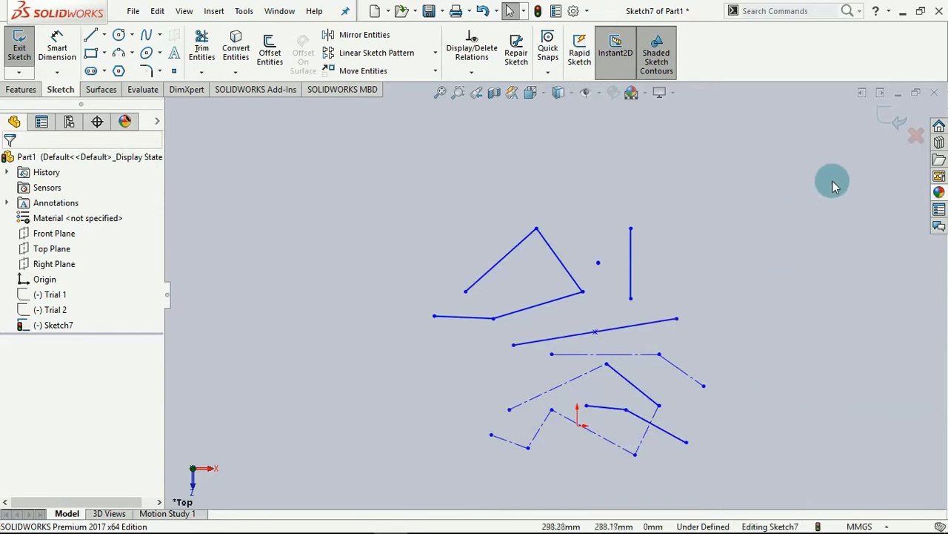
pyautogui.click(899, 118)
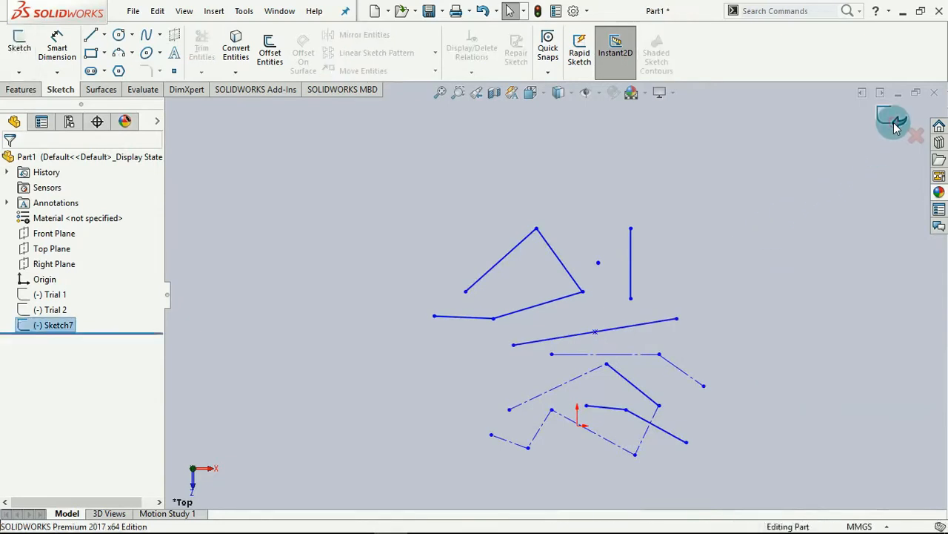
pyautogui.click(767, 316)
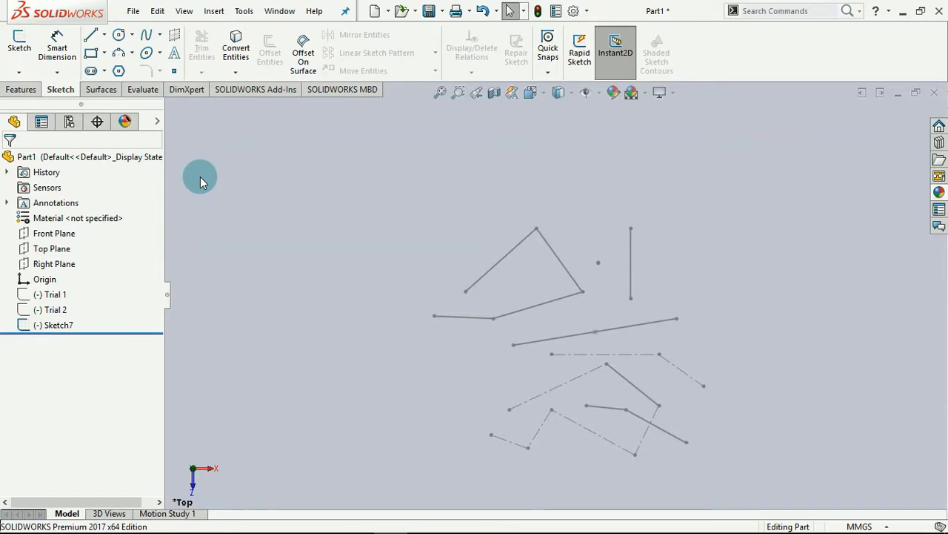
pyautogui.click(17, 72)
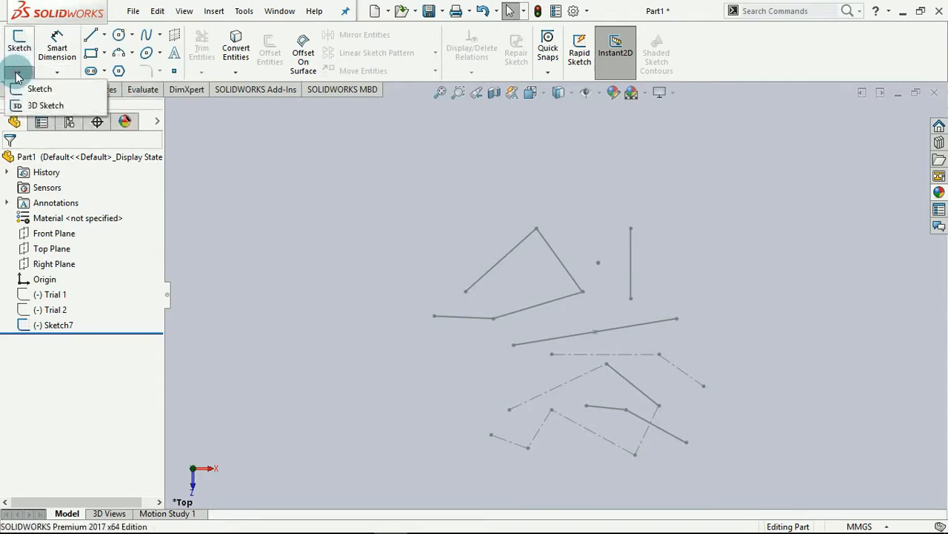
pyautogui.click(62, 109)
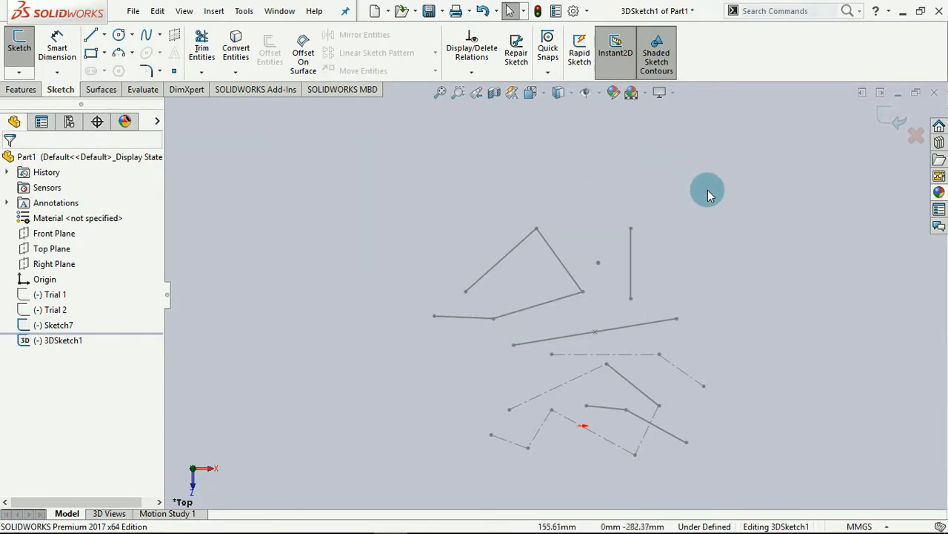
pyautogui.click(917, 135)
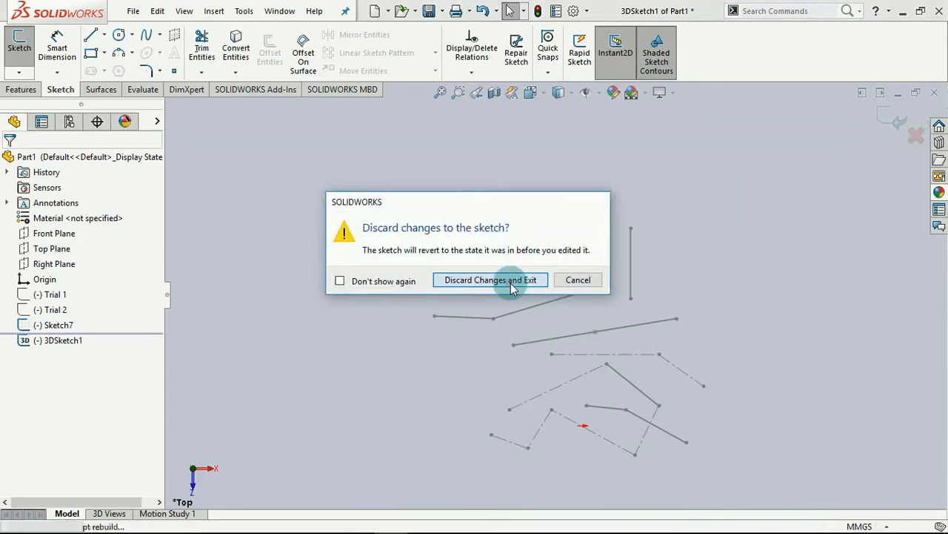
pyautogui.click(509, 281)
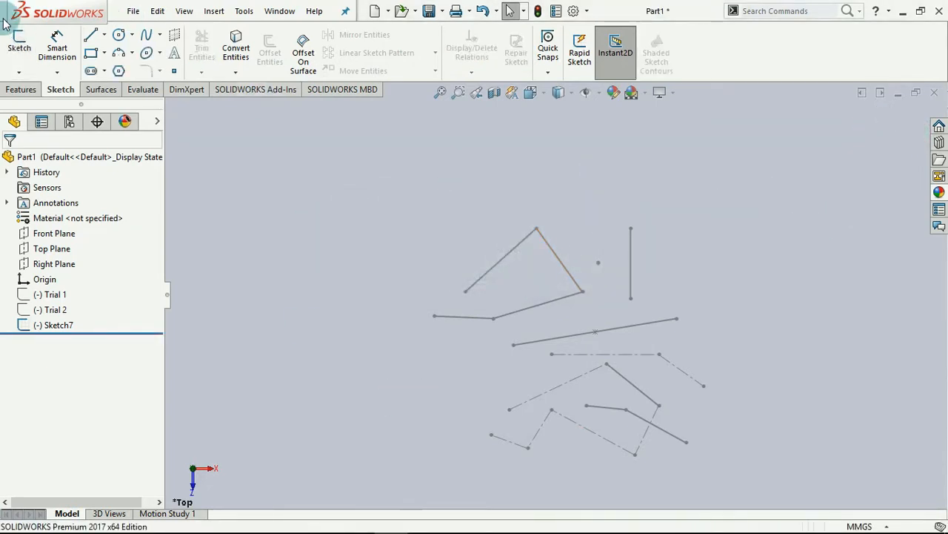
pyautogui.click(19, 72)
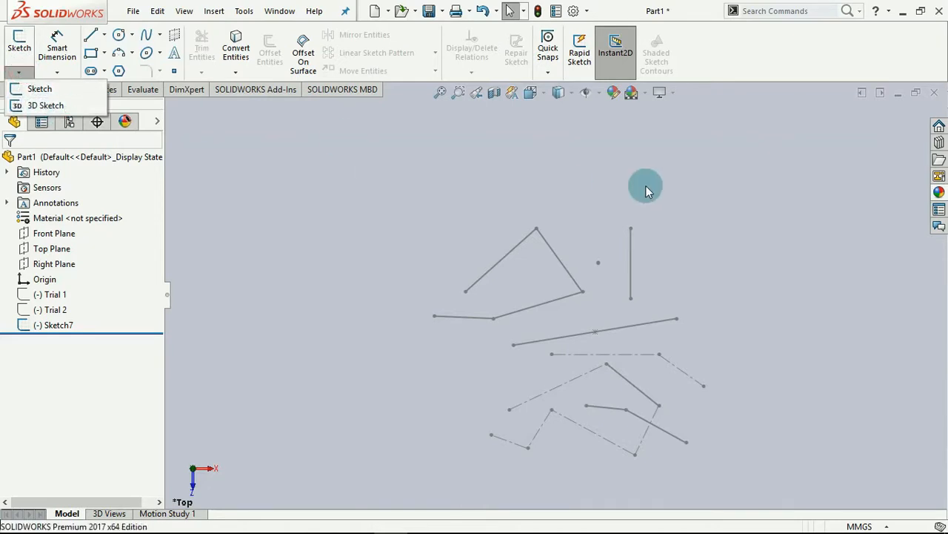
pyautogui.click(499, 160)
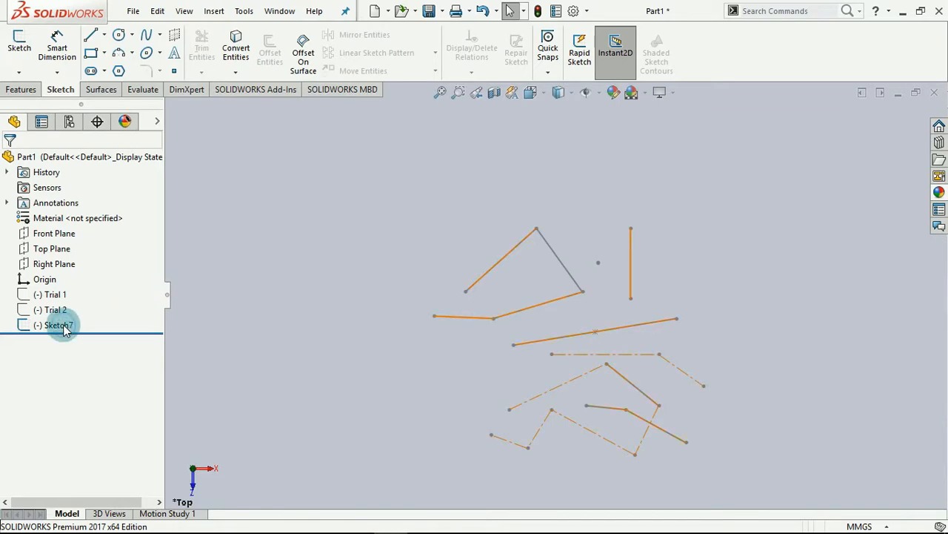
# Step: Hide the 2D sketch Sketch7 and start a new 3D sketch
pyautogui.rightClick(64, 328)
pyautogui.click(84, 256)
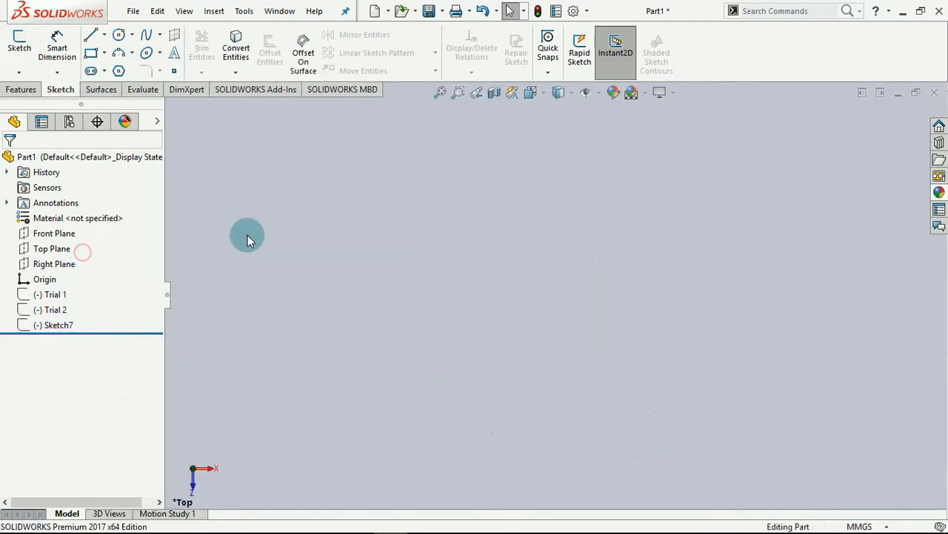
pyautogui.click(18, 73)
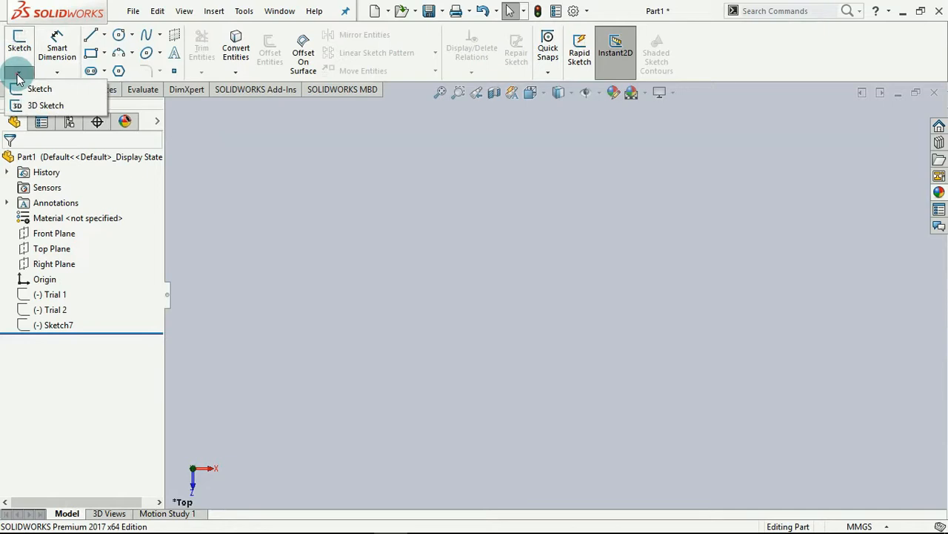
pyautogui.click(44, 106)
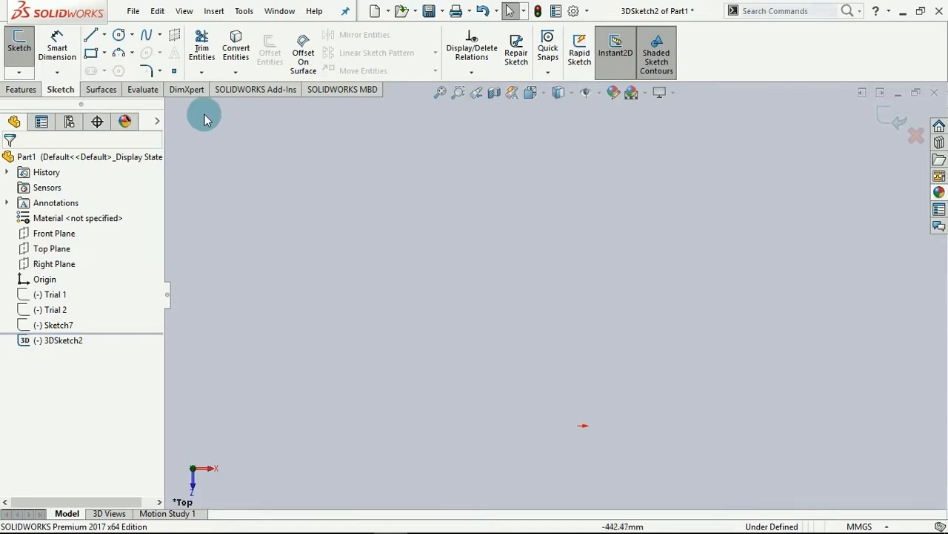
# Step: With the Line tool on the ZX plane, draw a closed four-sided tabletop outline in an isometric-like view
pyautogui.click(90, 36)
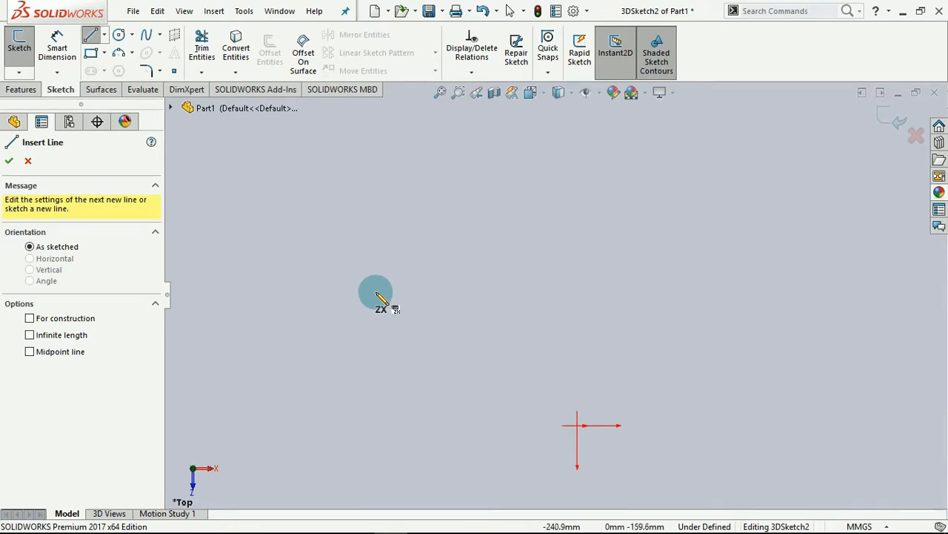
pyautogui.moveTo(510, 318)
pyautogui.mouseDown(button='middle')
pyautogui.moveTo(529, 318)
pyautogui.moveTo(578, 281)
pyautogui.moveTo(496, 178)
pyautogui.moveTo(509, 292)
pyautogui.moveTo(525, 289)
pyautogui.moveTo(513, 285)
pyautogui.mouseUp(button='middle')
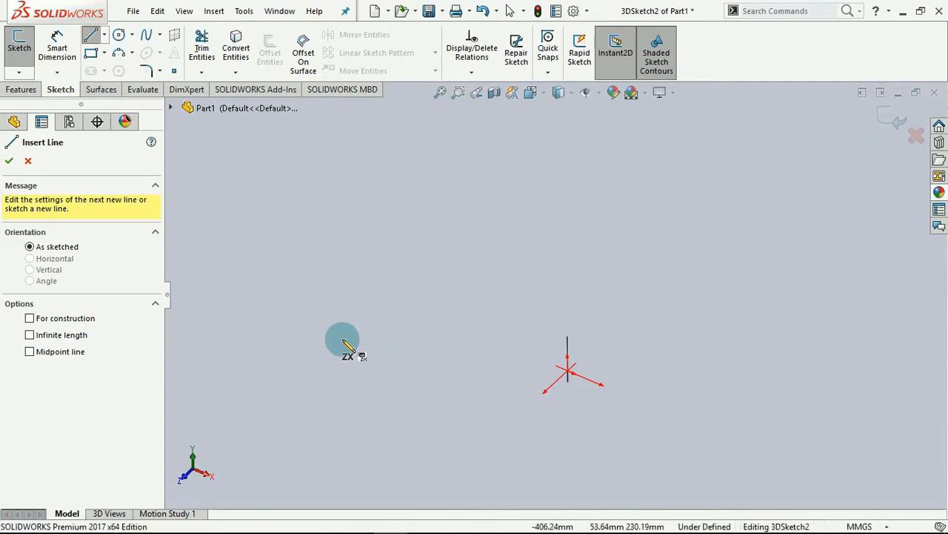
pyautogui.press('F5')
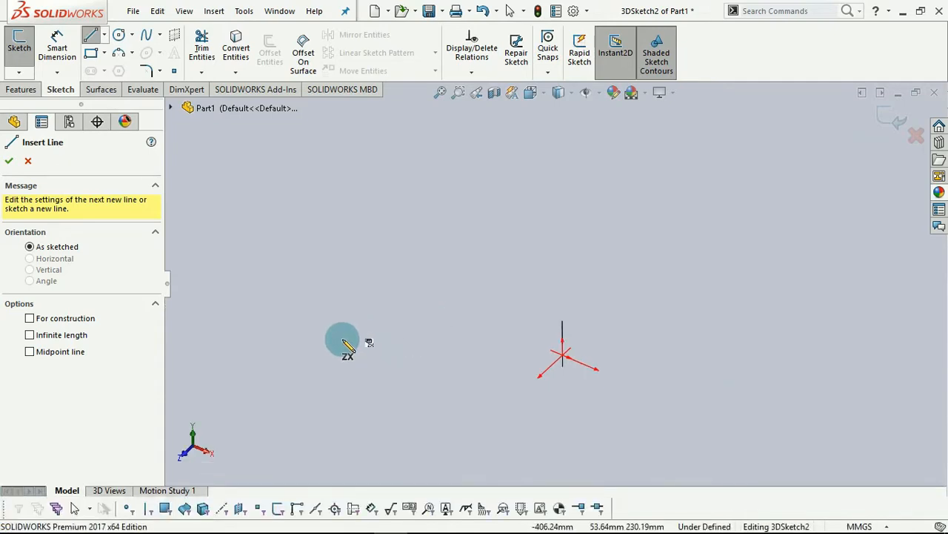
pyautogui.press('F5')
pyautogui.press('Tab')
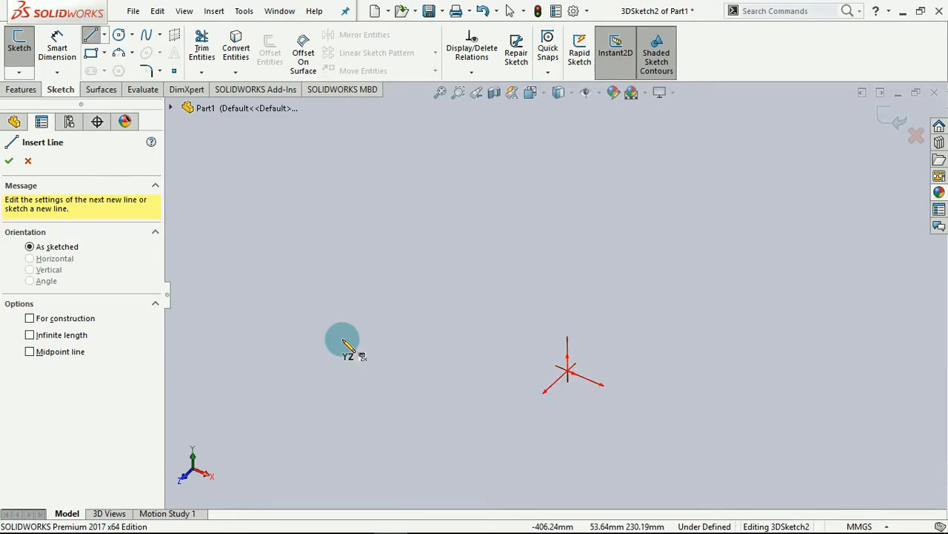
pyautogui.press('Tab')
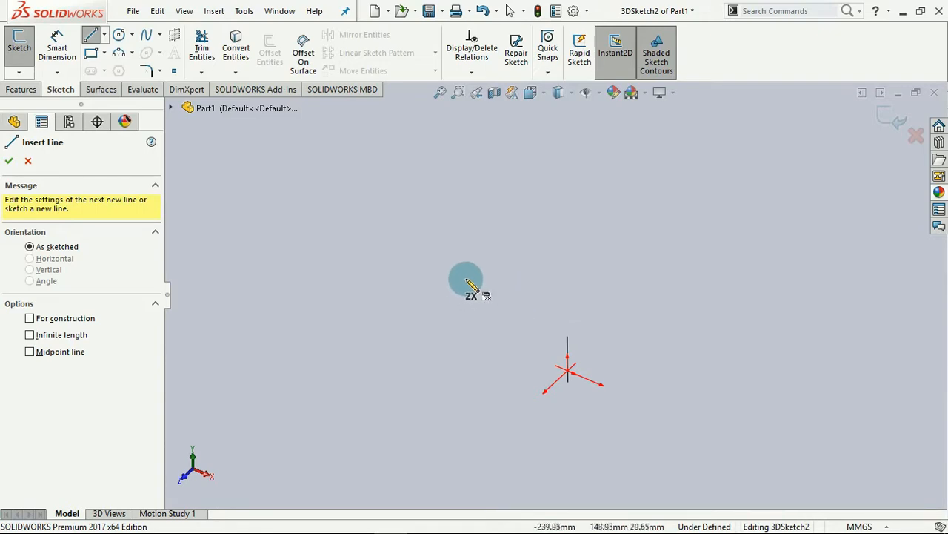
pyautogui.click(353, 289)
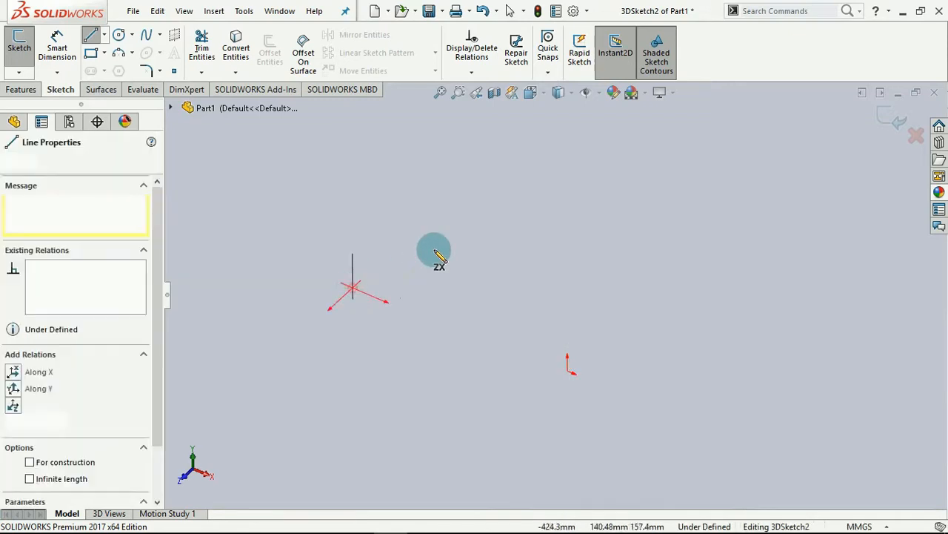
pyautogui.click(481, 171)
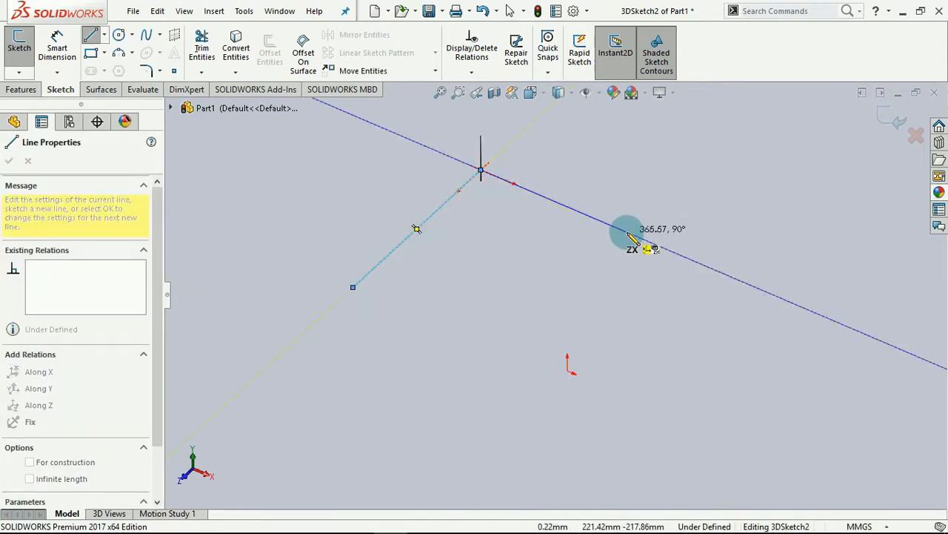
pyautogui.click(666, 234)
pyautogui.click(481, 369)
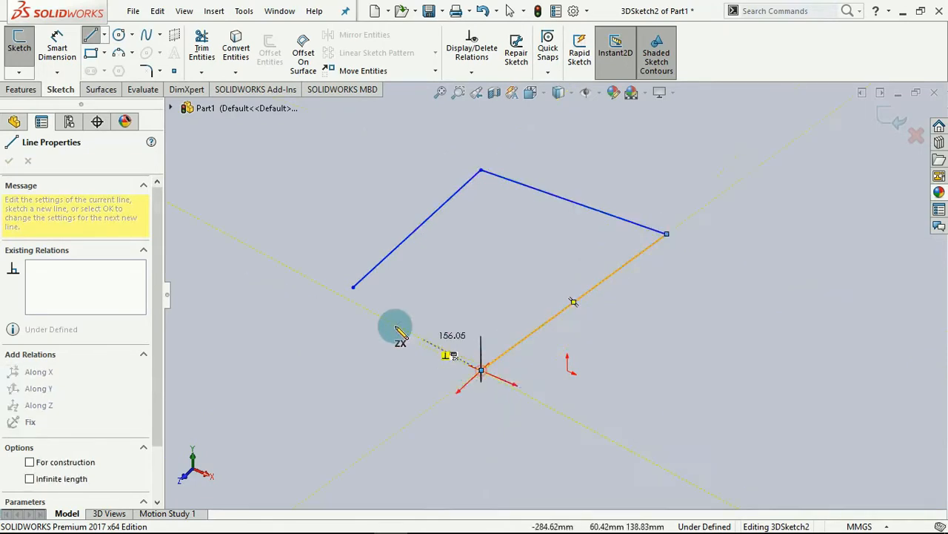
pyautogui.click(353, 288)
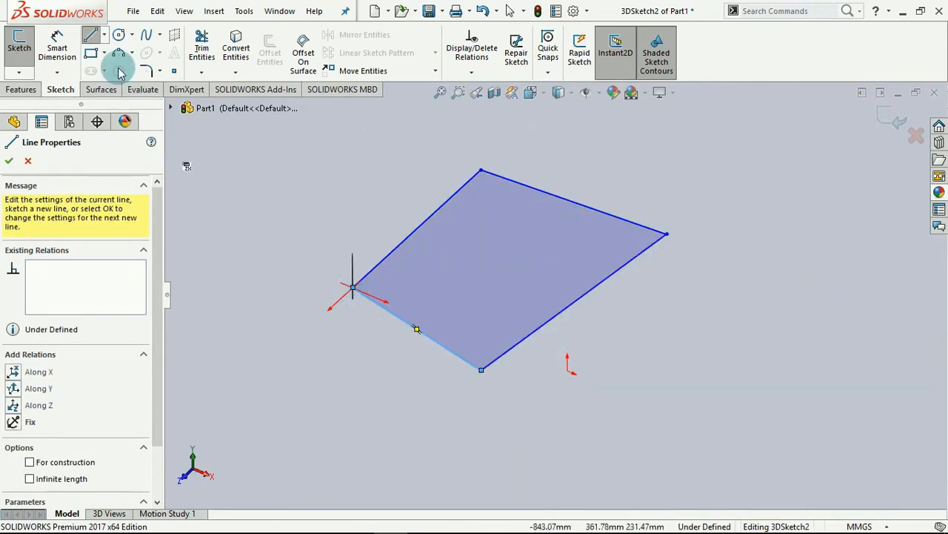
# Step: On the XY plane, draw vertical leg lines down from the outline's left and front corners, the front one about 290 mm long
pyautogui.click(97, 39)
pyautogui.click(97, 38)
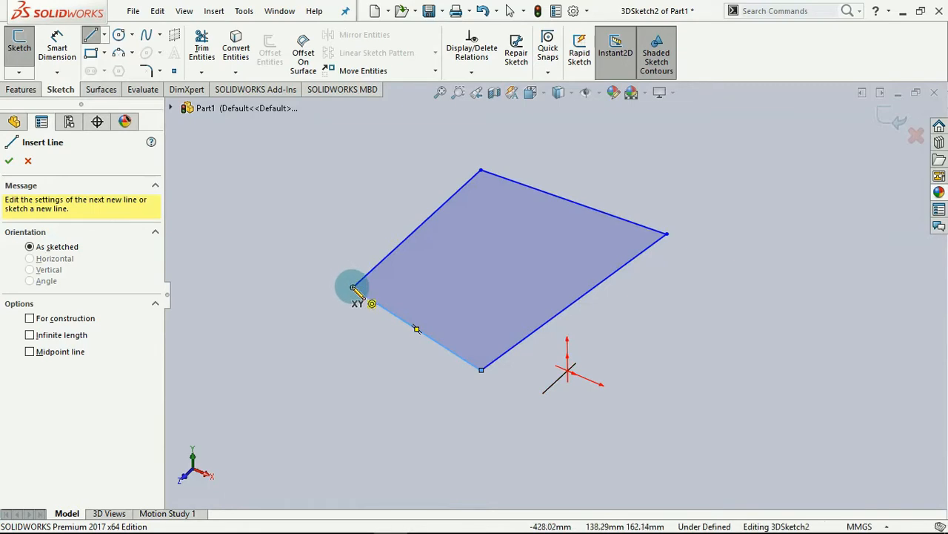
pyautogui.moveTo(354, 288); pyautogui.dragTo(353, 426)
pyautogui.press('Escape')
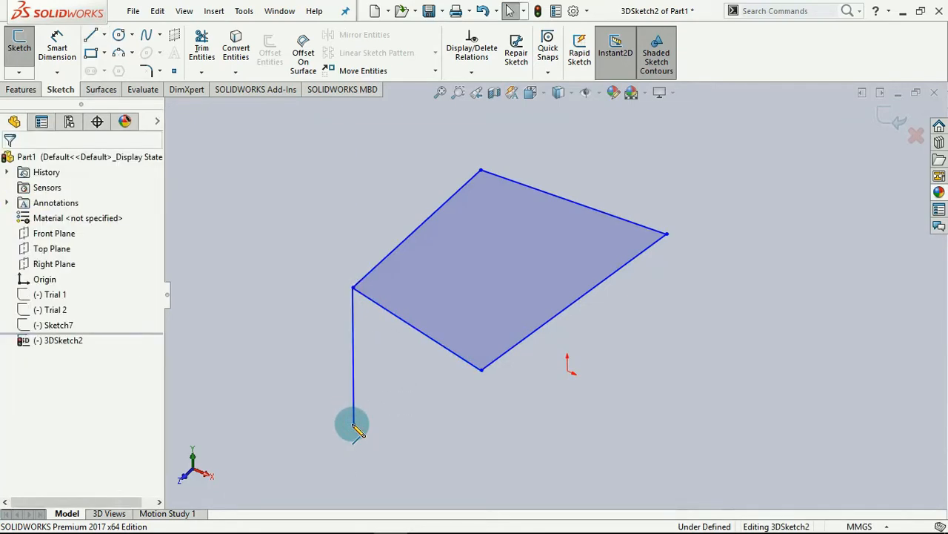
pyautogui.click(90, 35)
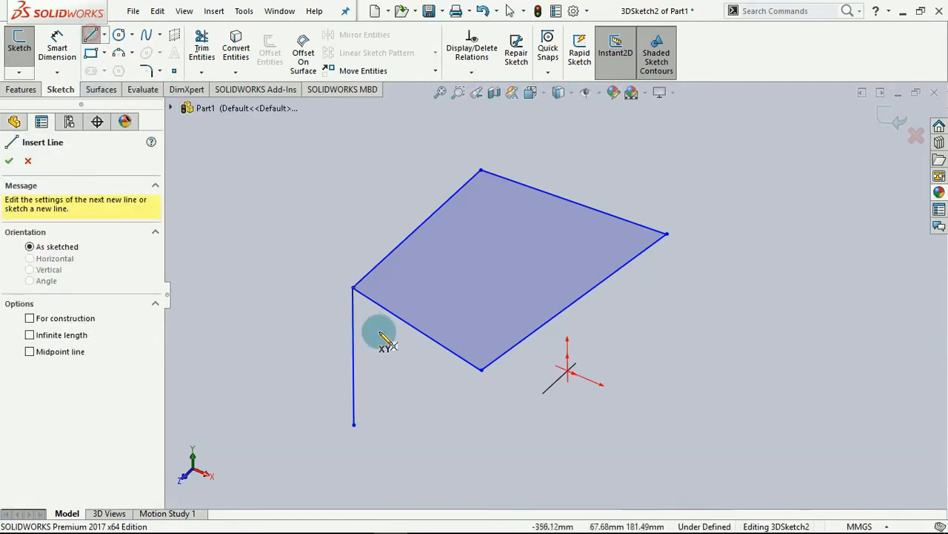
pyautogui.click(481, 370)
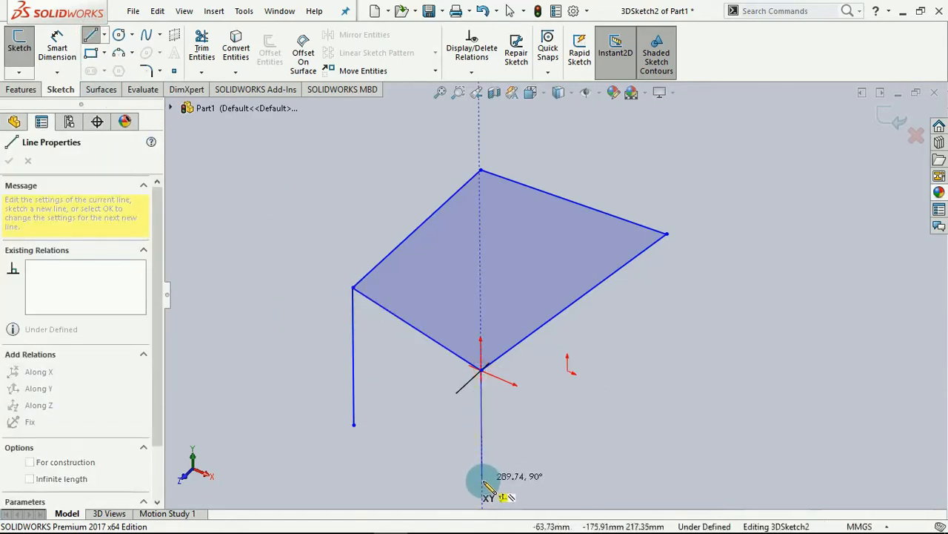
pyautogui.click(483, 481)
pyautogui.press('Escape')
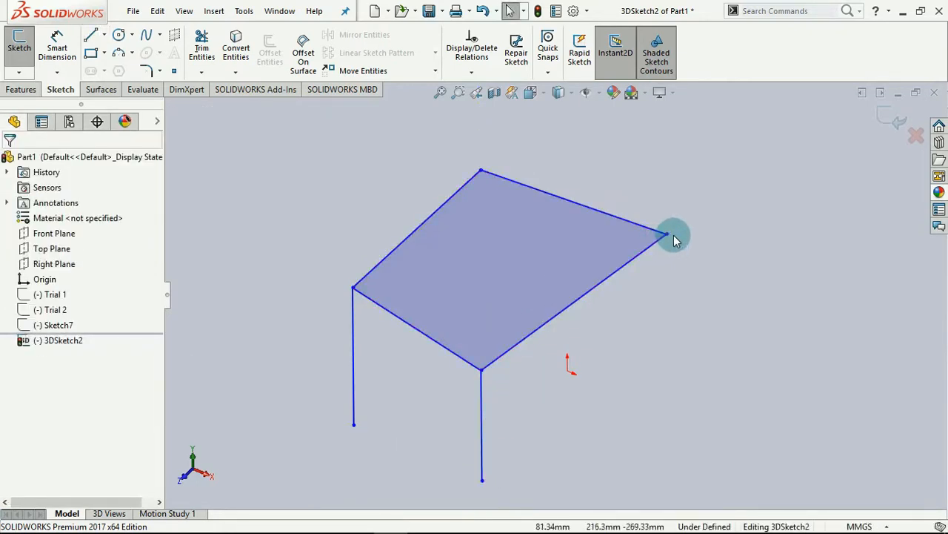
# Step: Draw vertical leg lines down from the outline's right and back corners, and finish the line command
pyautogui.click(91, 34)
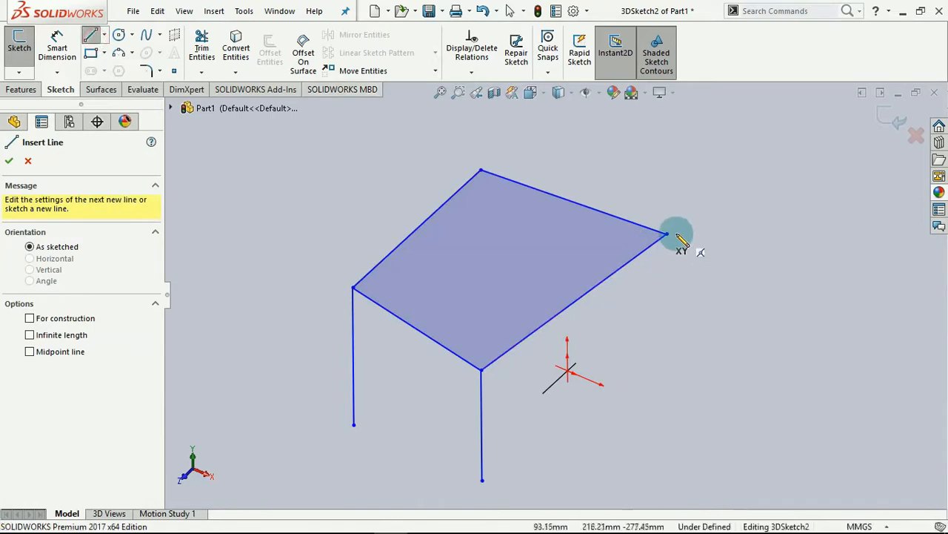
pyautogui.click(666, 235)
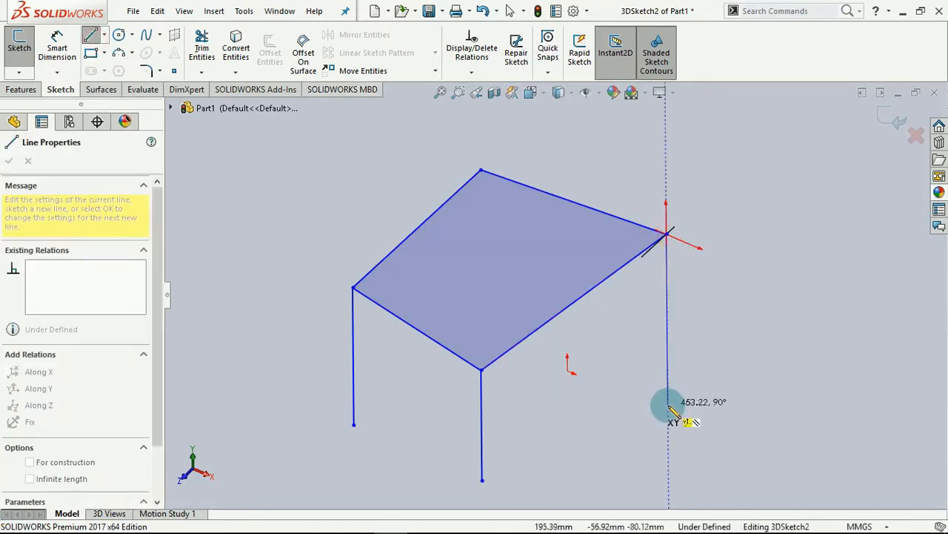
pyautogui.click(667, 386)
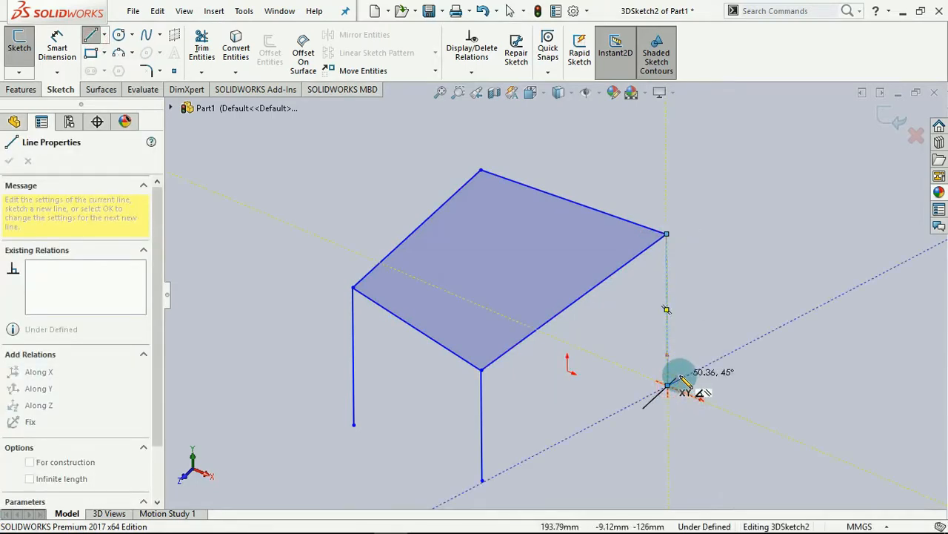
pyautogui.press('Escape')
pyautogui.press('l')
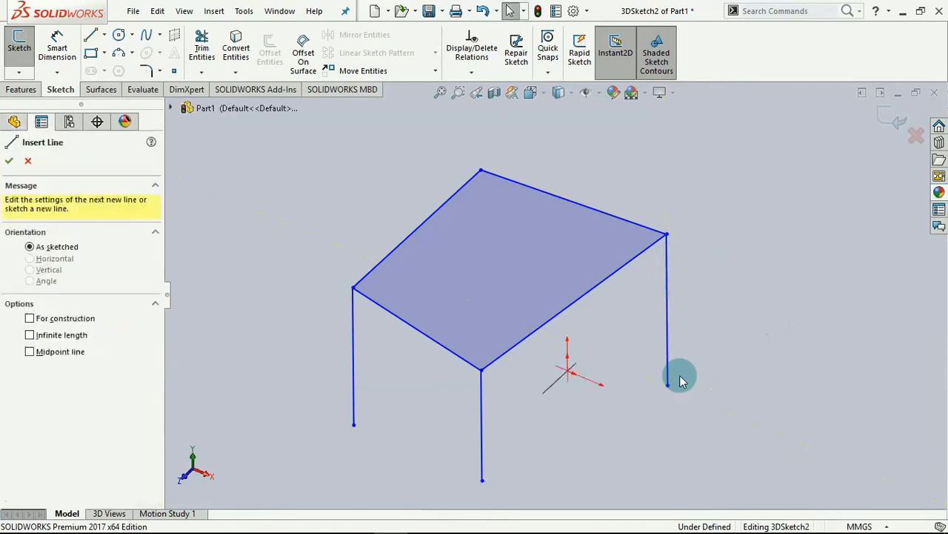
pyautogui.click(481, 171)
pyautogui.click(482, 303)
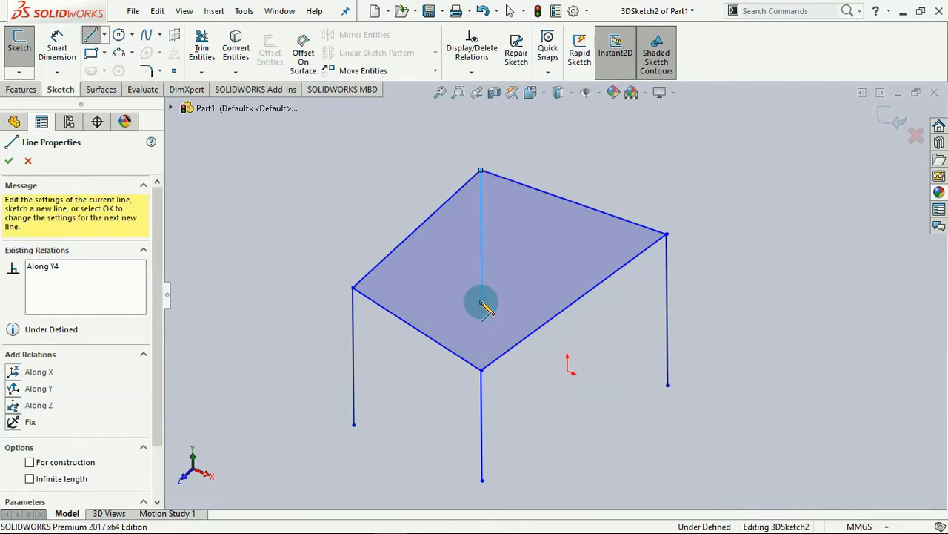
pyautogui.press('Escape')
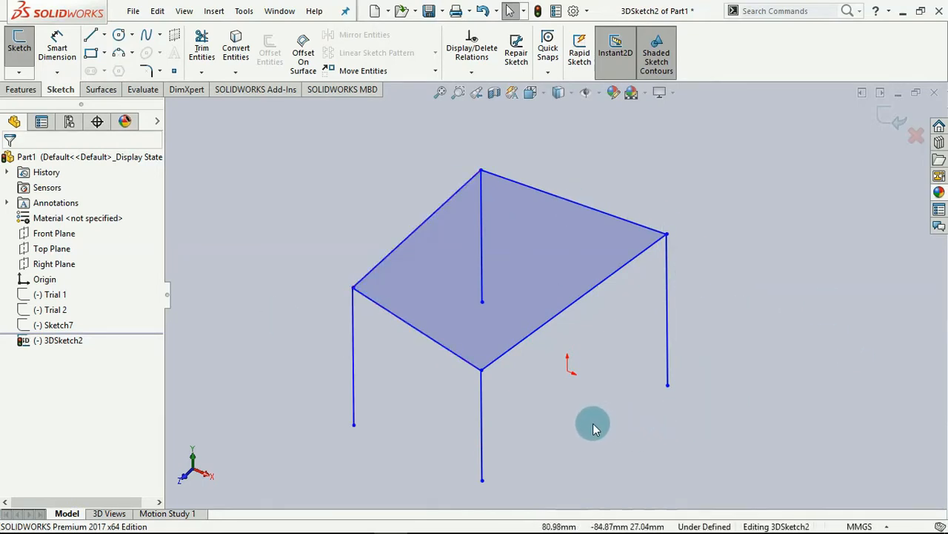
# Step: Draw a closed loop of four lines joining the midpoints of the table's legs, and finish the line command
pyautogui.moveTo(591, 428)
pyautogui.mouseDown(button='middle')
pyautogui.moveTo(638, 403)
pyautogui.moveTo(684, 393)
pyautogui.moveTo(546, 407)
pyautogui.moveTo(595, 396)
pyautogui.moveTo(586, 401)
pyautogui.mouseUp(button='middle')
pyautogui.scroll(3, 592, 400)
pyautogui.scroll(-1, 592, 400)
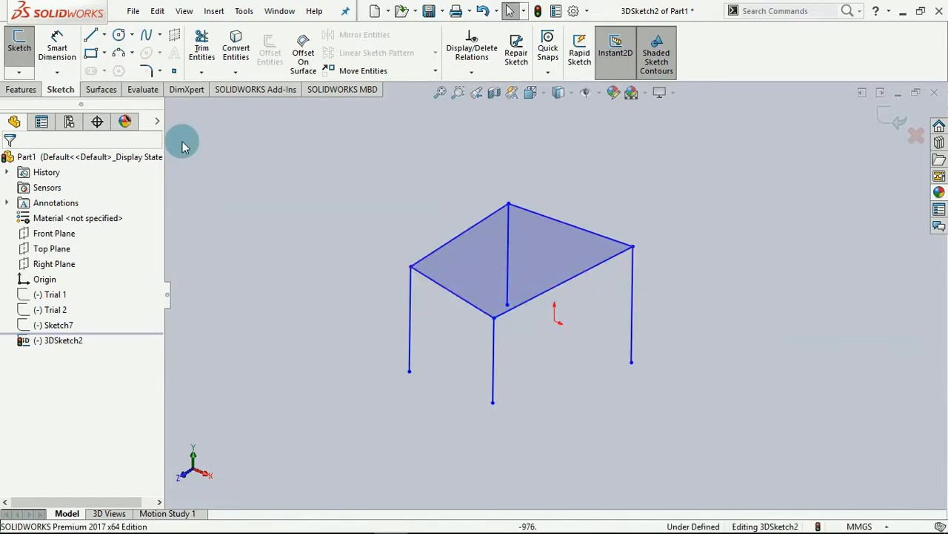
pyautogui.click(91, 37)
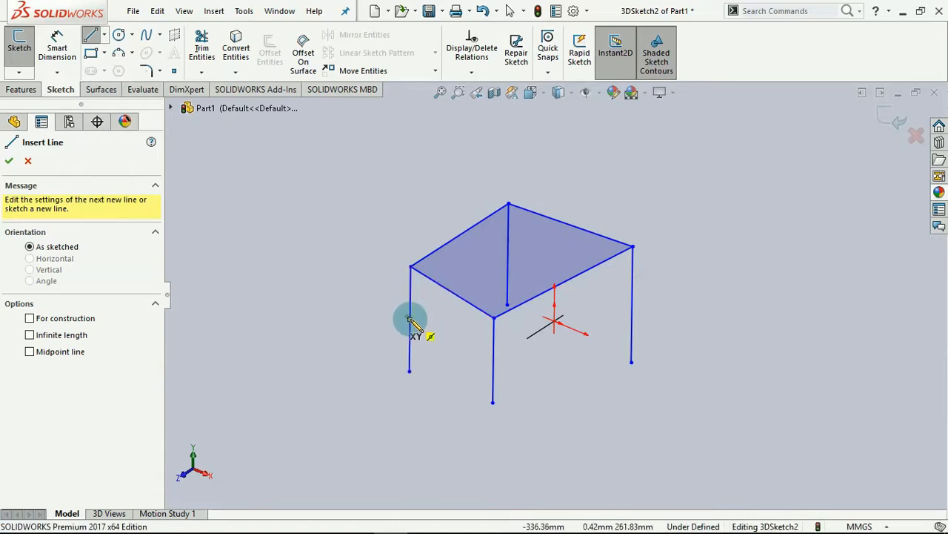
pyautogui.click(410, 318)
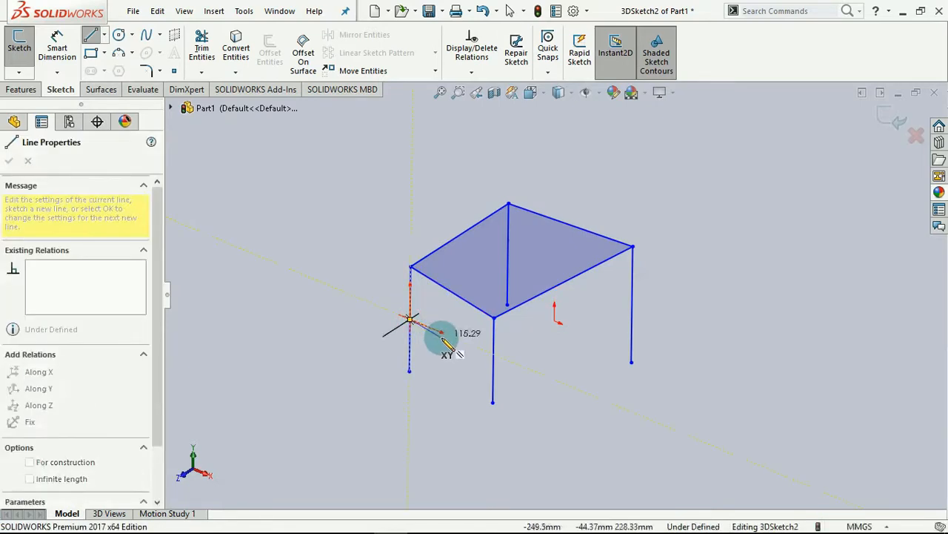
pyautogui.click(492, 360)
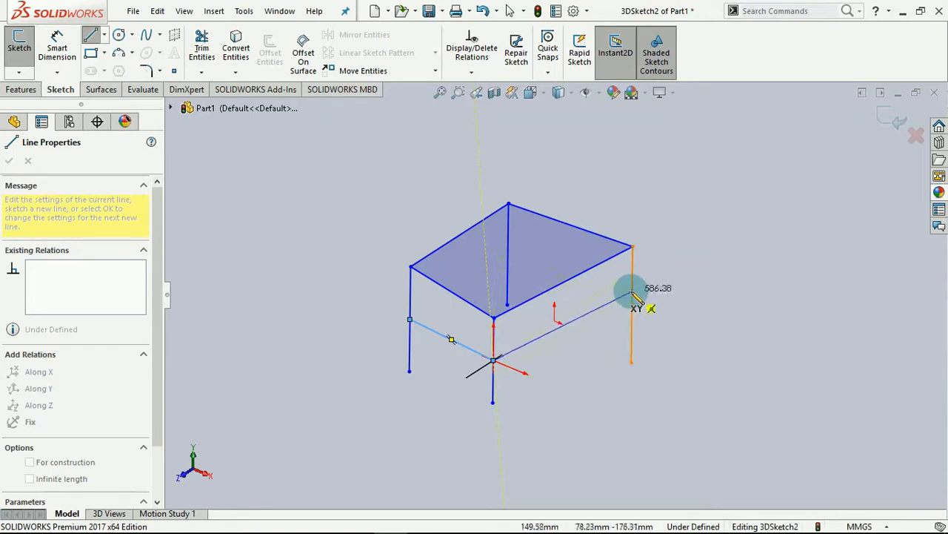
pyautogui.click(632, 305)
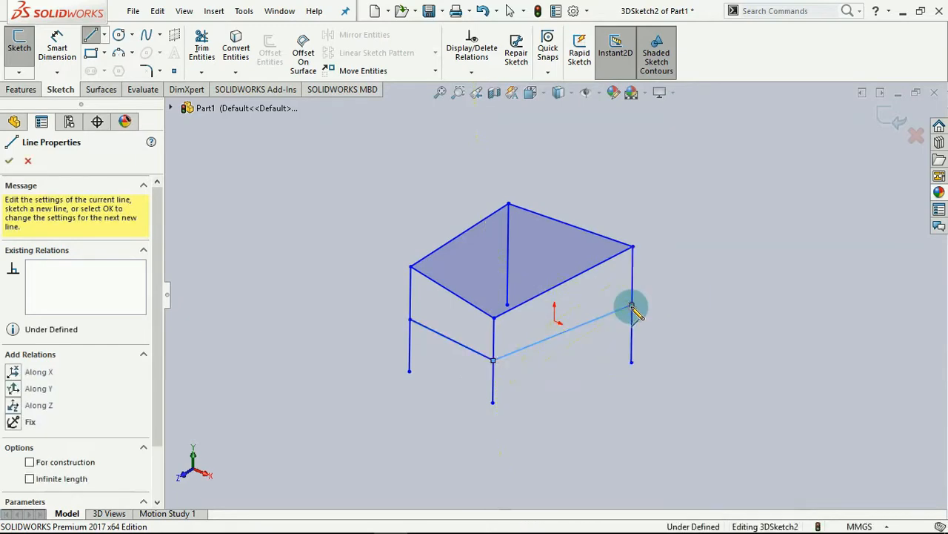
pyautogui.click(509, 256)
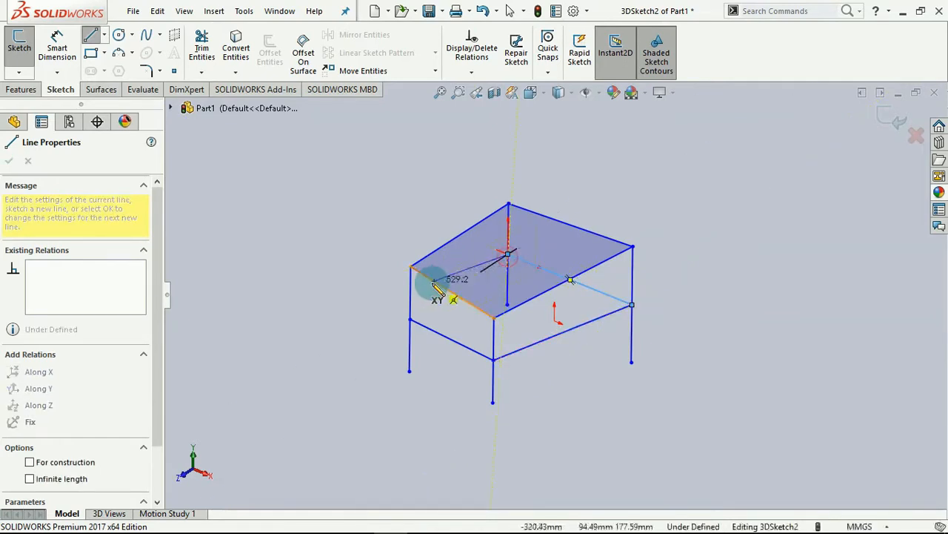
pyautogui.click(409, 318)
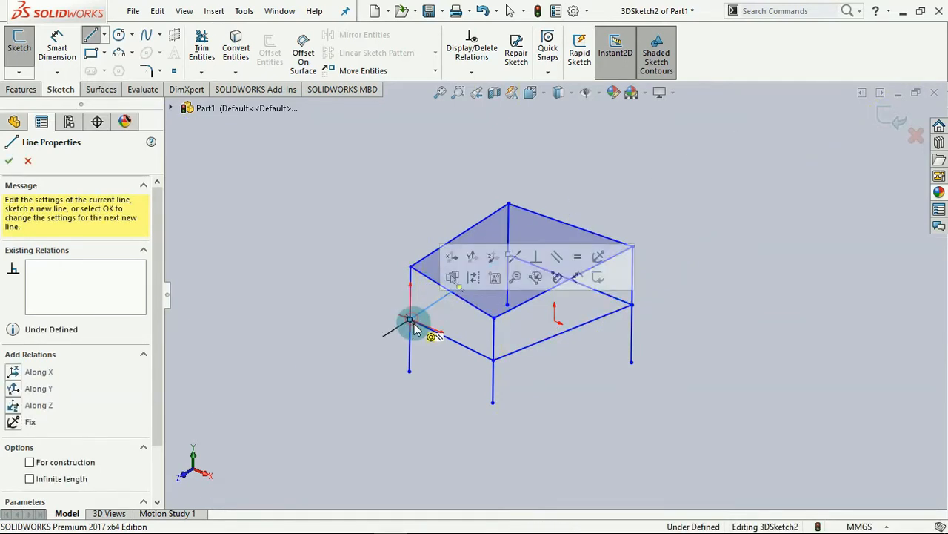
pyautogui.moveTo(364, 338)
pyautogui.mouseDown(button='middle')
pyautogui.moveTo(470, 378)
pyautogui.moveTo(383, 375)
pyautogui.moveTo(366, 363)
pyautogui.mouseUp(button='middle')
pyautogui.press('Escape')
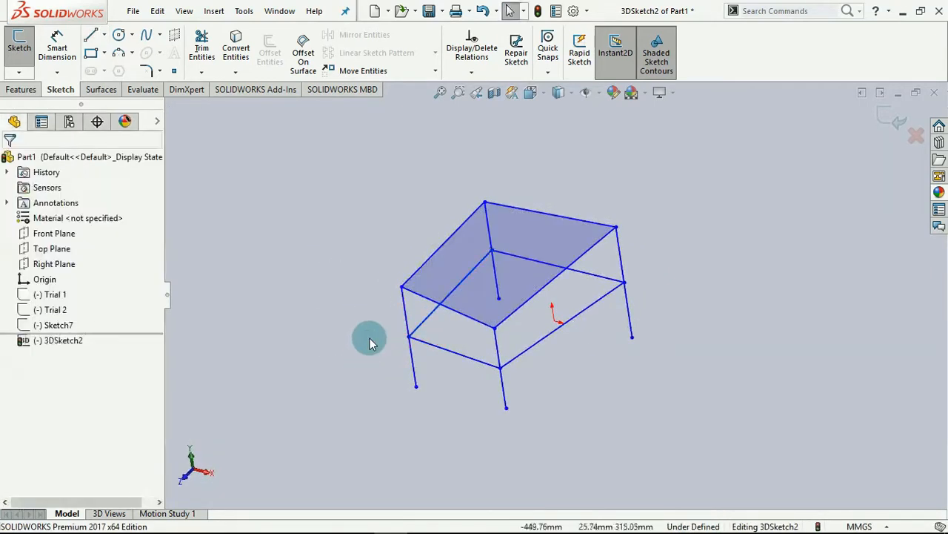
# Step: Apply an Along X relation to the tabletop's back right edge
pyautogui.moveTo(550, 400); pyautogui.dragTo(572, 393, button='middle')
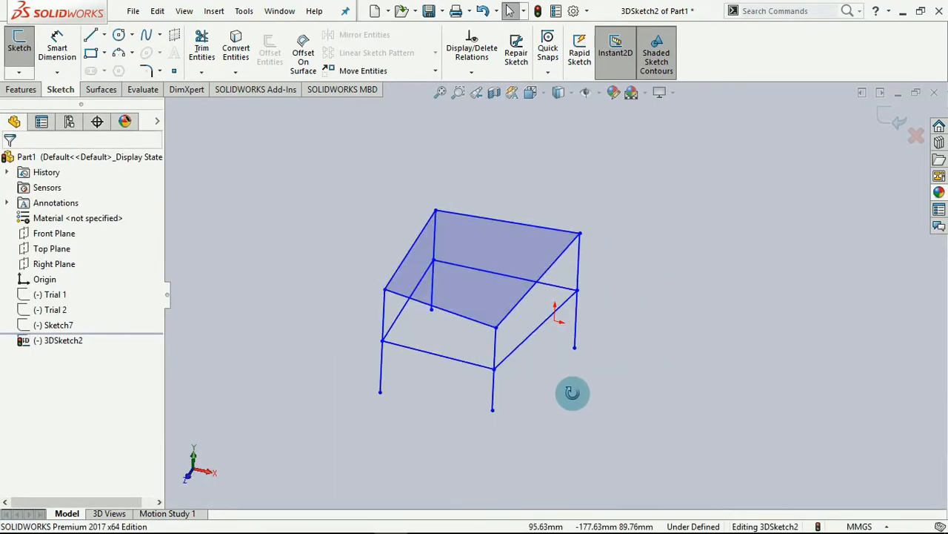
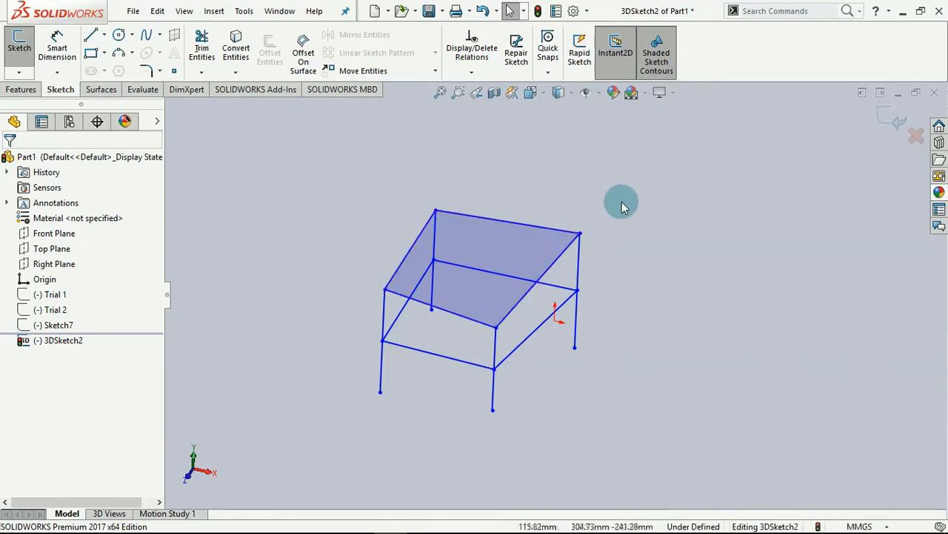
pyautogui.click(544, 93)
pyautogui.click(610, 133)
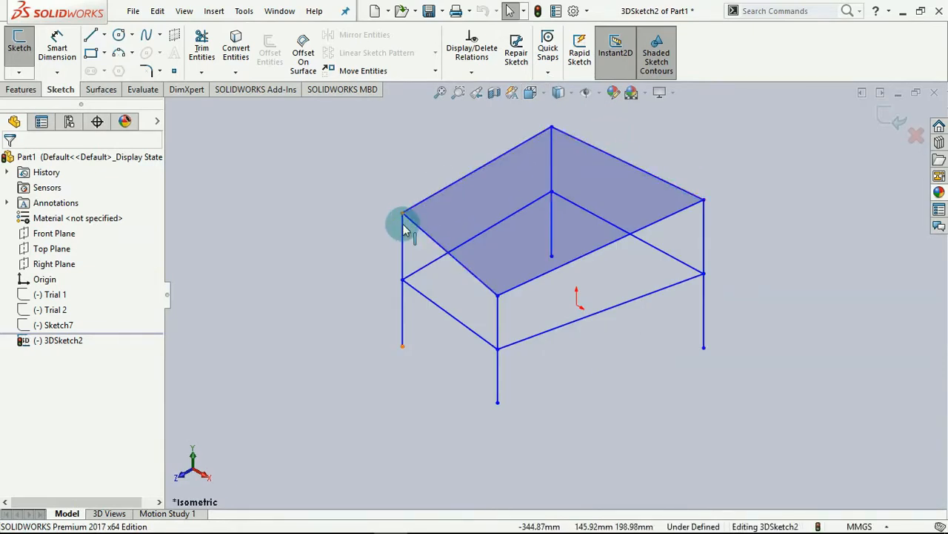
pyautogui.click(514, 148)
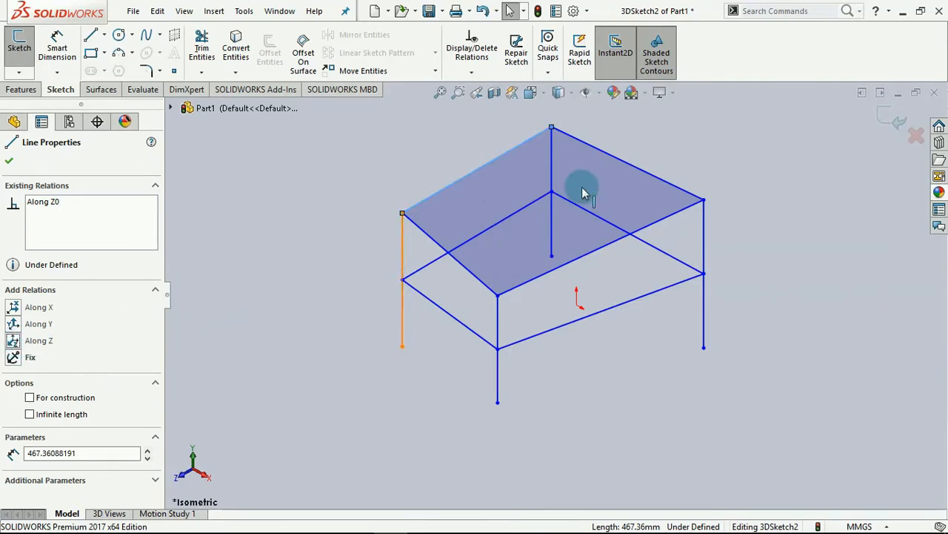
pyautogui.click(647, 177)
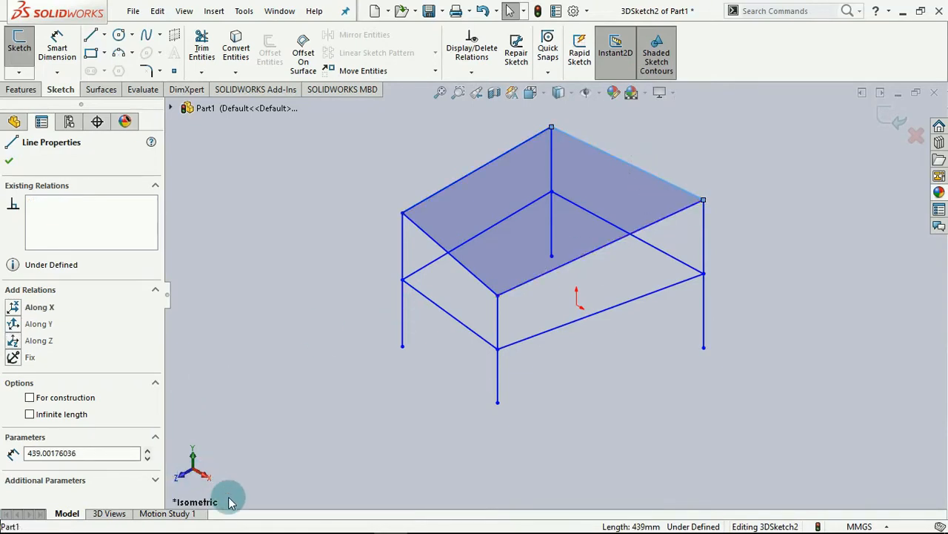
pyautogui.click(13, 309)
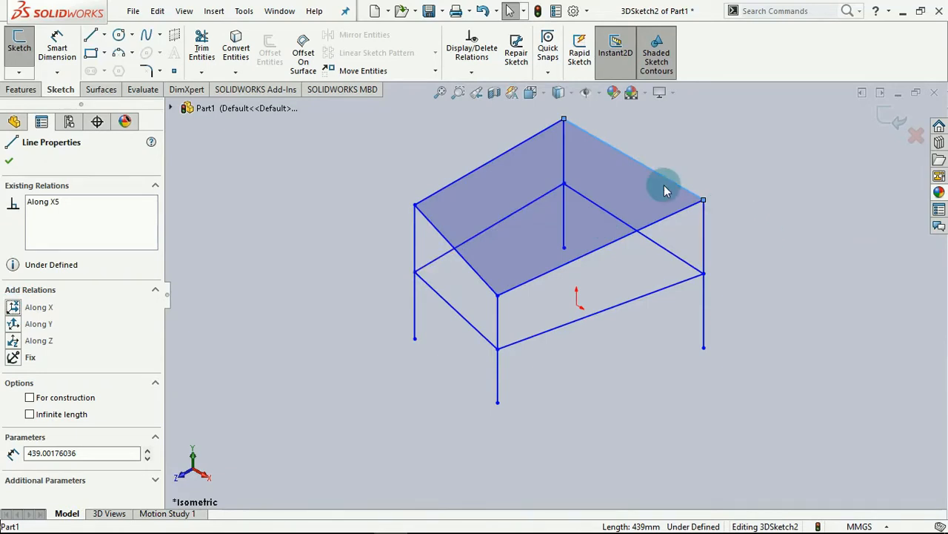
# Step: Apply an Along Z relation to the tabletop's front right edge and an Along X relation to its front left edge
pyautogui.click(543, 277)
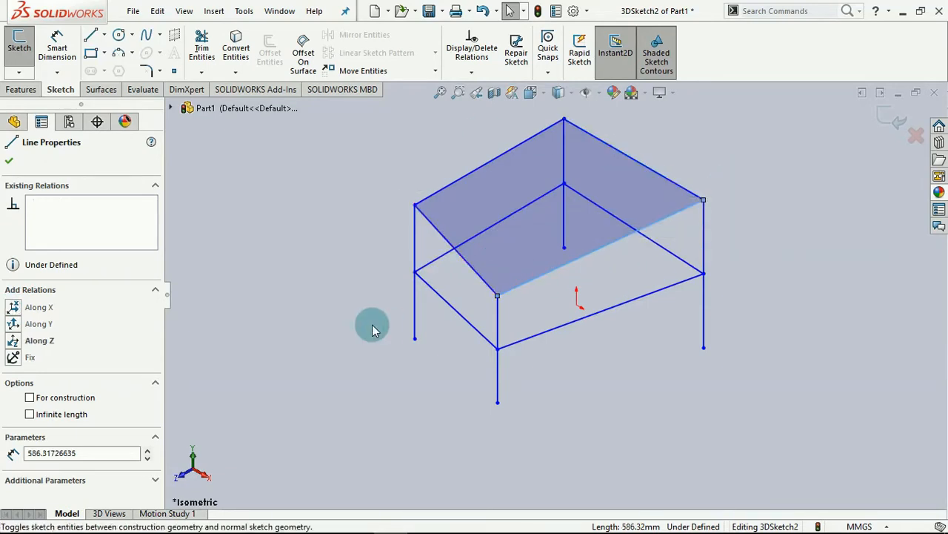
pyautogui.click(13, 341)
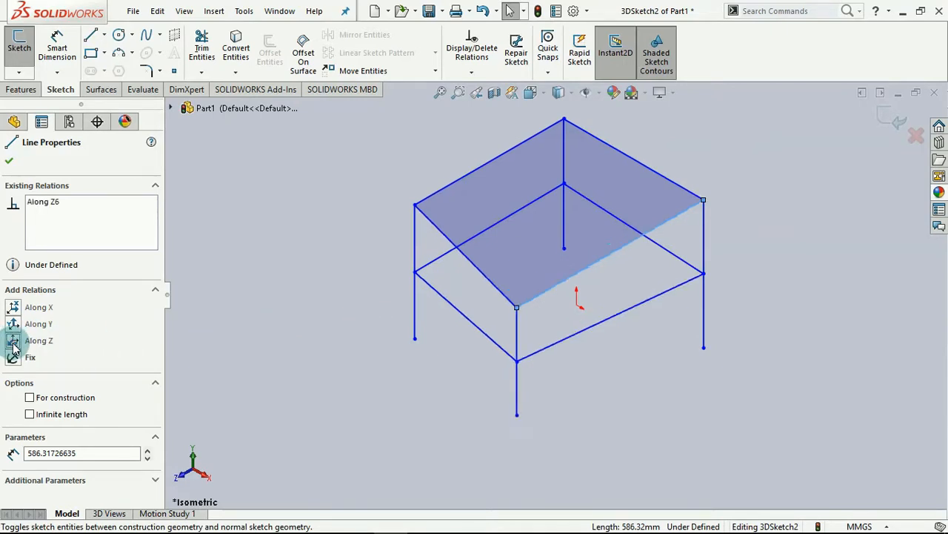
pyautogui.click(469, 260)
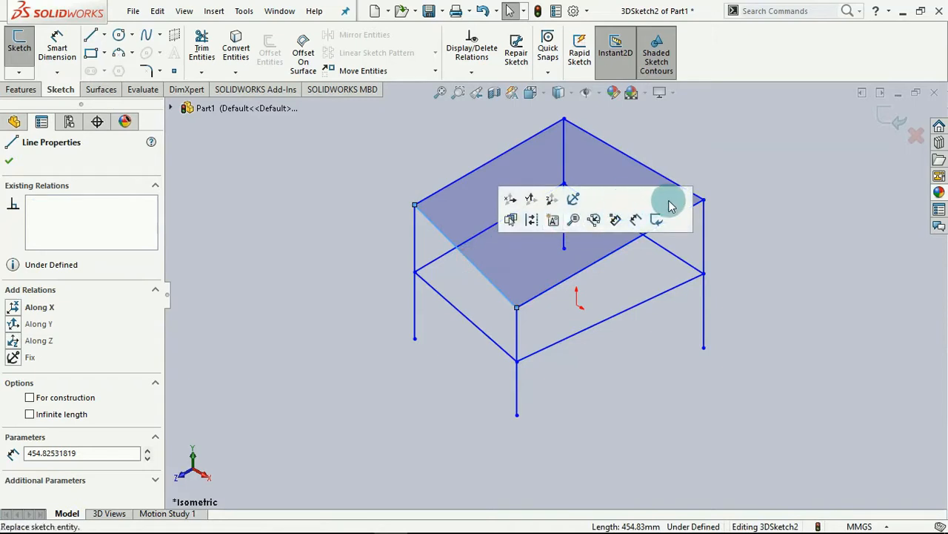
pyautogui.click(13, 309)
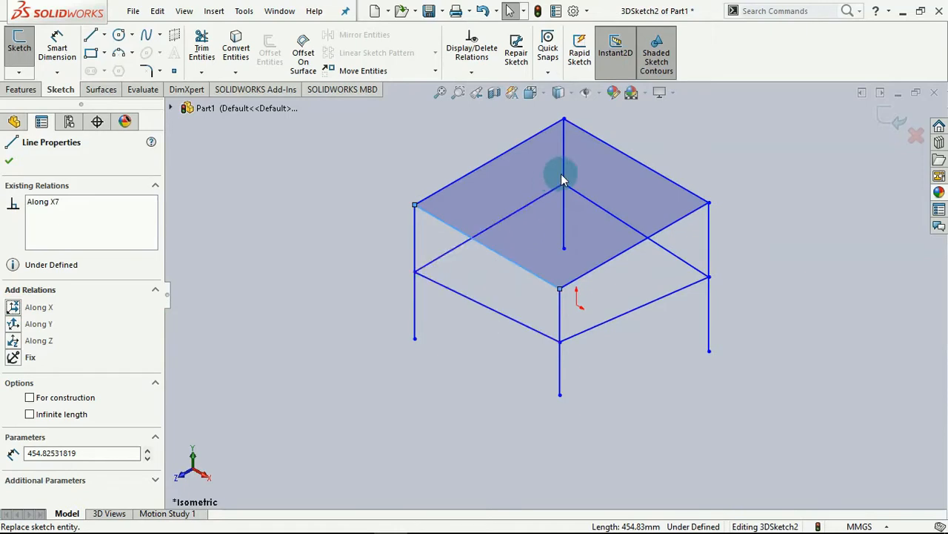
# Step: Stretch the tabletop to a length of about 896 mm by moving its back right edge outward along Z
pyautogui.press('z')
pyautogui.press('z')
pyautogui.scroll(-2, 708, 167)
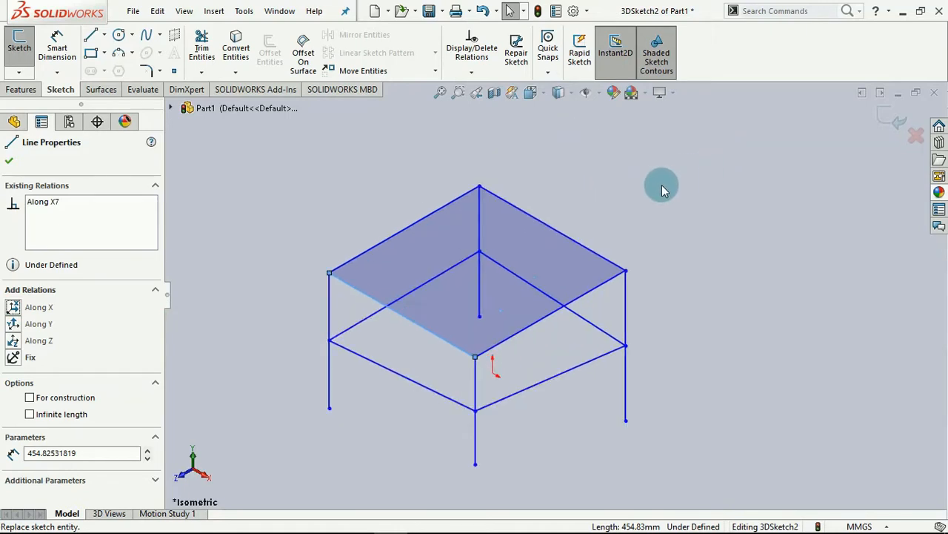
pyautogui.click(661, 188)
pyautogui.moveTo(657, 195)
pyautogui.mouseDown(button='middle')
pyautogui.moveTo(654, 307)
pyautogui.moveTo(657, 186)
pyautogui.moveTo(571, 224)
pyautogui.mouseUp(button='middle')
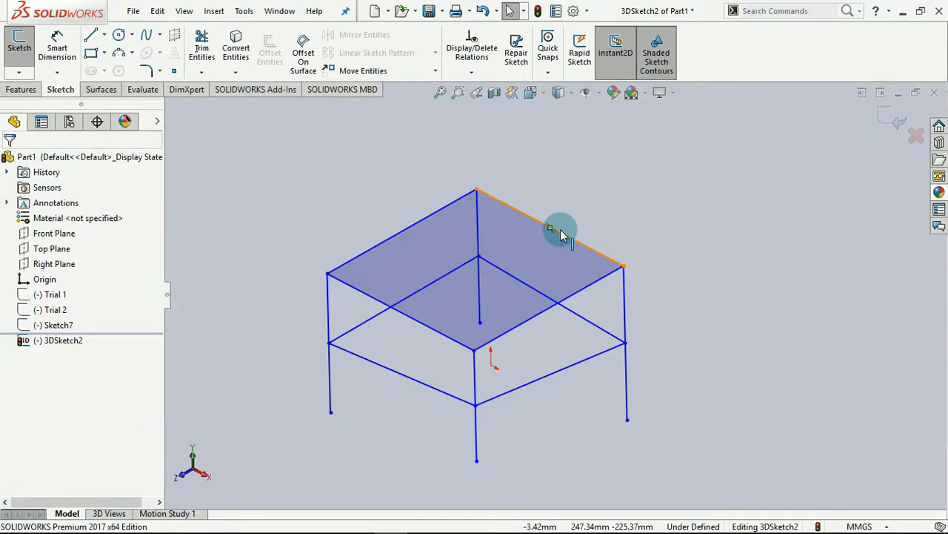
pyautogui.moveTo(560, 229); pyautogui.dragTo(694, 153)
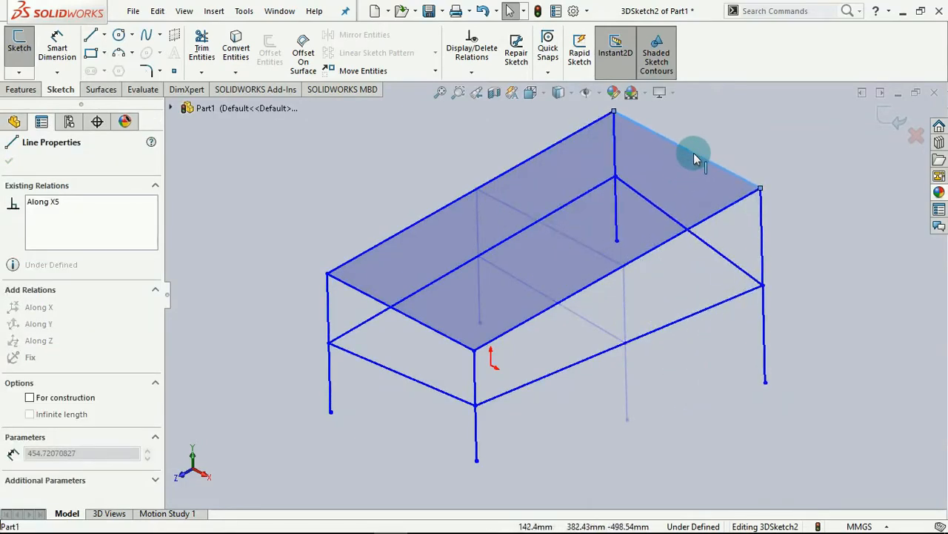
pyautogui.click(690, 357)
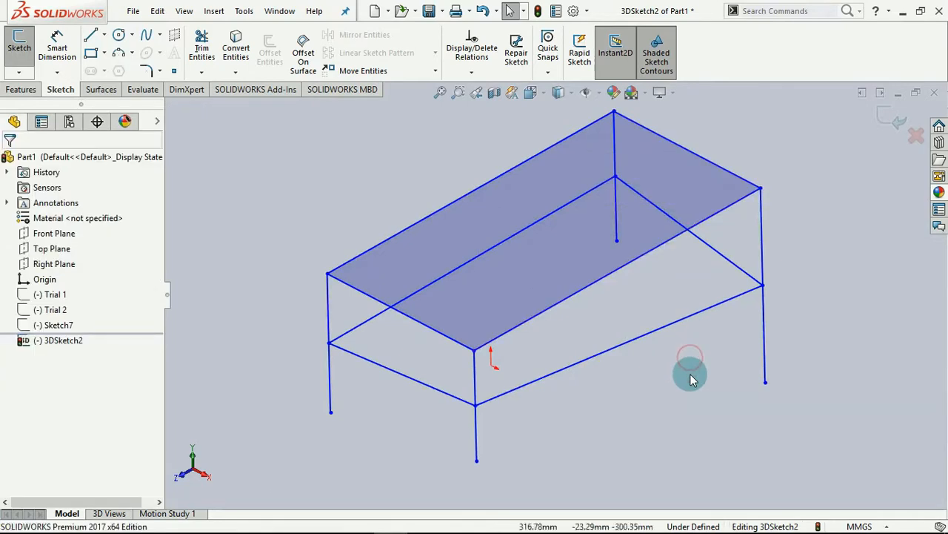
# Step: Examine the relations offered for the two long tabletop edges together and those already on the left leg
pyautogui.click(459, 200)
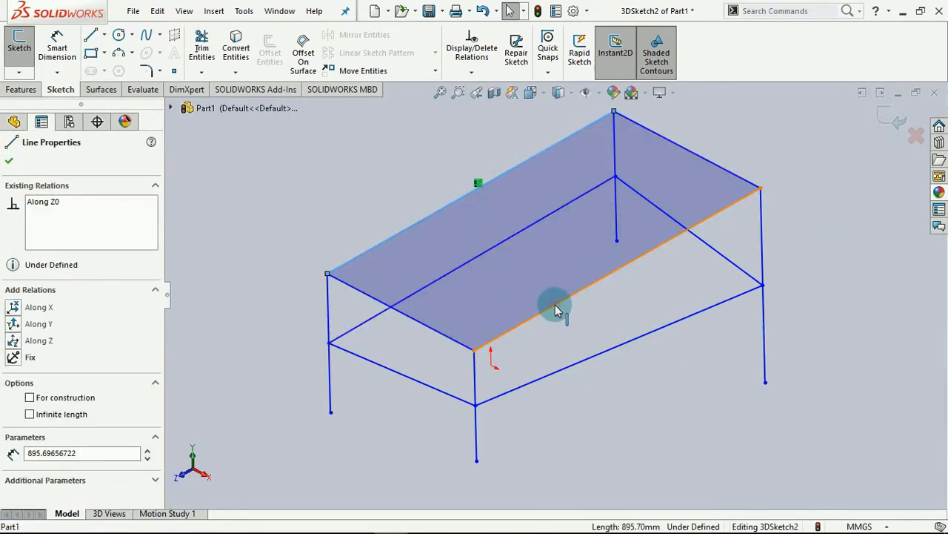
pyautogui.keyDown('ctrl'); pyautogui.click(555, 305); pyautogui.keyUp('ctrl')
pyautogui.scroll(-2, 11, 420)
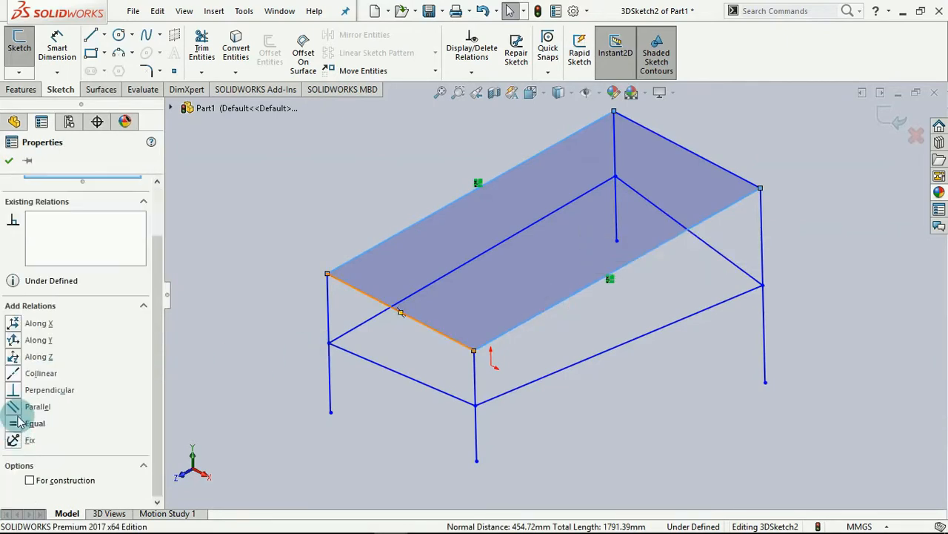
pyautogui.click(10, 162)
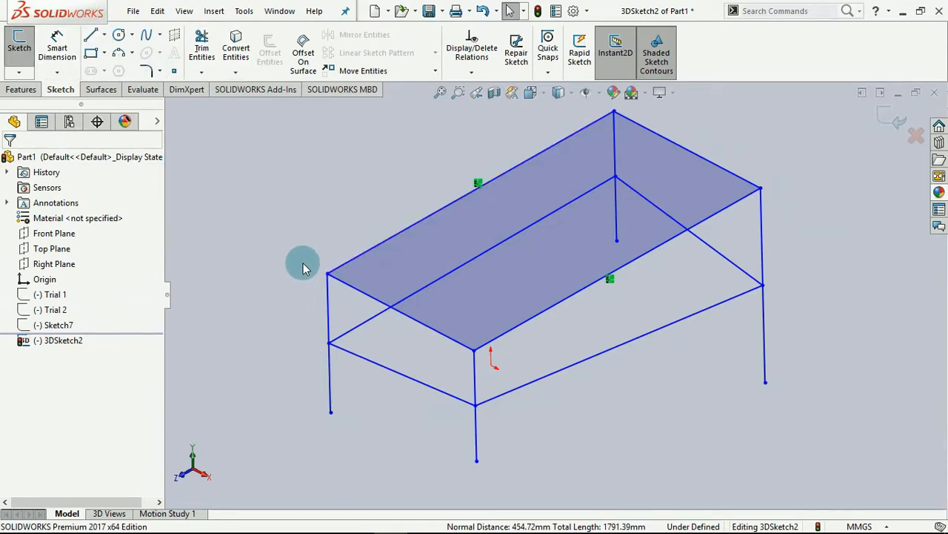
pyautogui.click(326, 310)
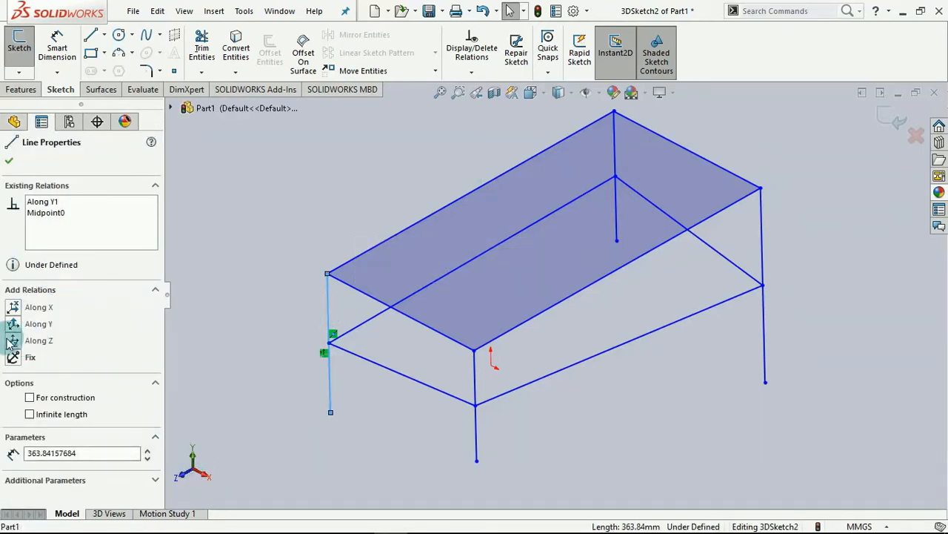
pyautogui.click(9, 160)
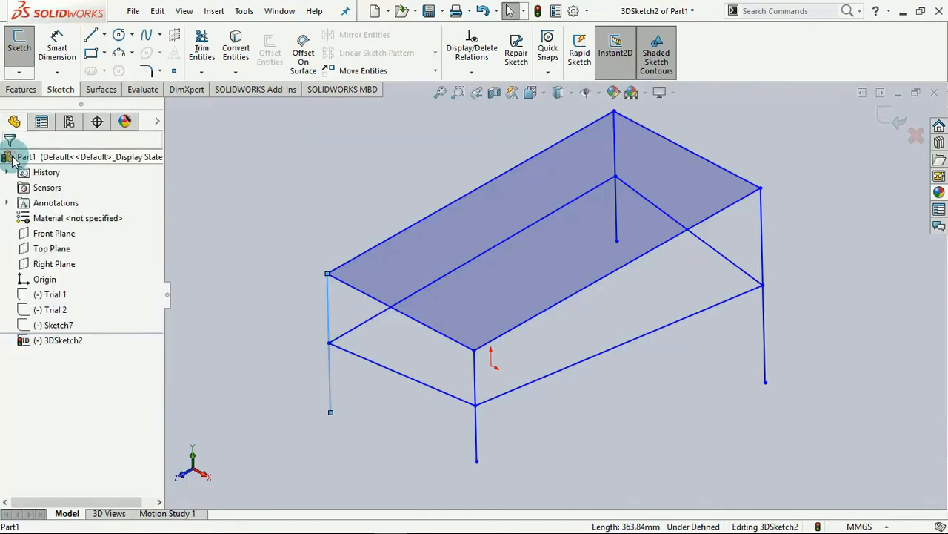
# Step: Make all four table legs equal in length with Equal relations, adding the front, right and back legs to the left one
pyautogui.click(476, 381)
pyautogui.keyDown('ctrl'); pyautogui.click(477, 381); pyautogui.keyUp('ctrl')
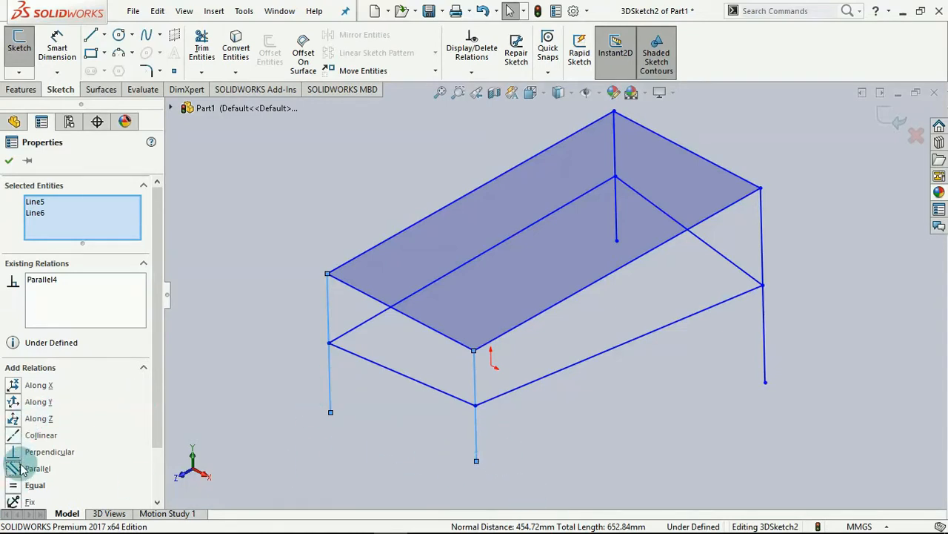
pyautogui.click(16, 487)
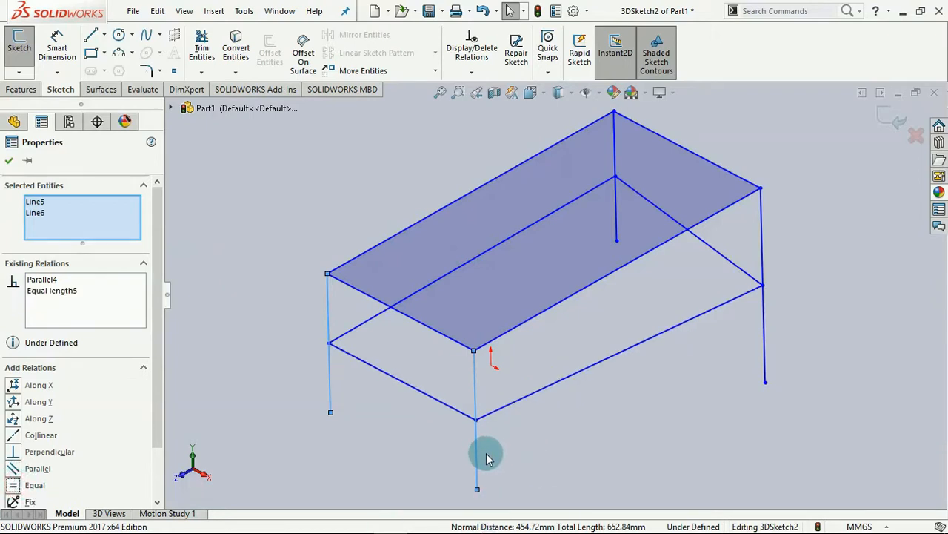
pyautogui.keyDown('ctrl'); pyautogui.click(762, 312); pyautogui.keyUp('ctrl')
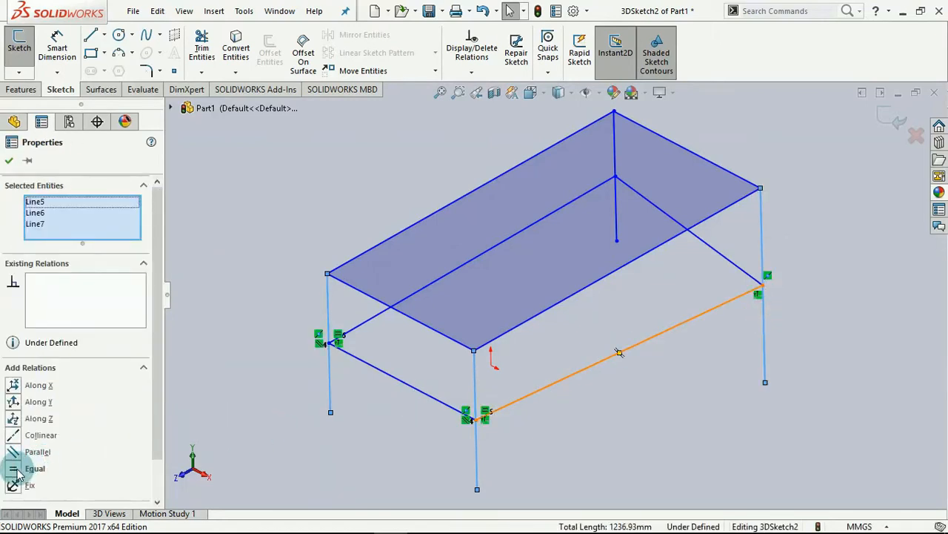
pyautogui.click(16, 471)
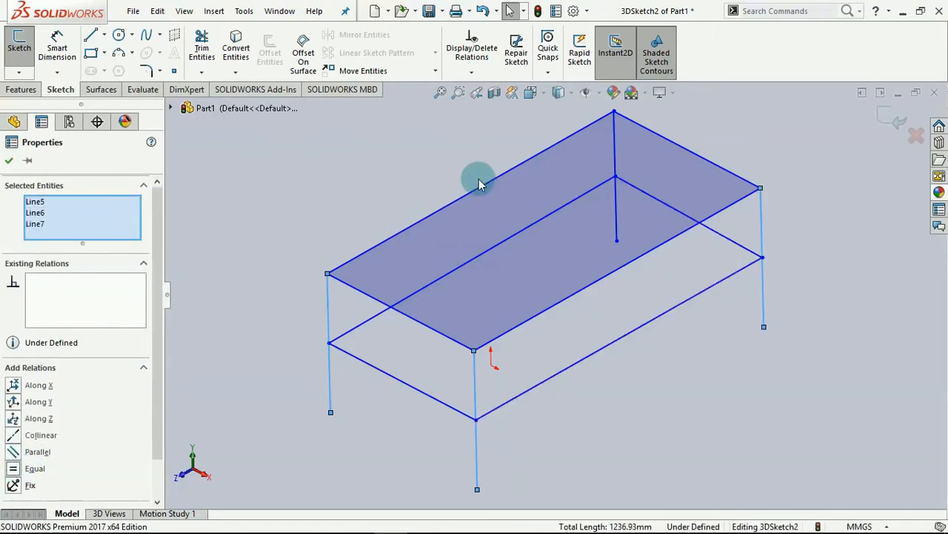
pyautogui.keyDown('ctrl'); pyautogui.click(614, 158); pyautogui.keyUp('ctrl')
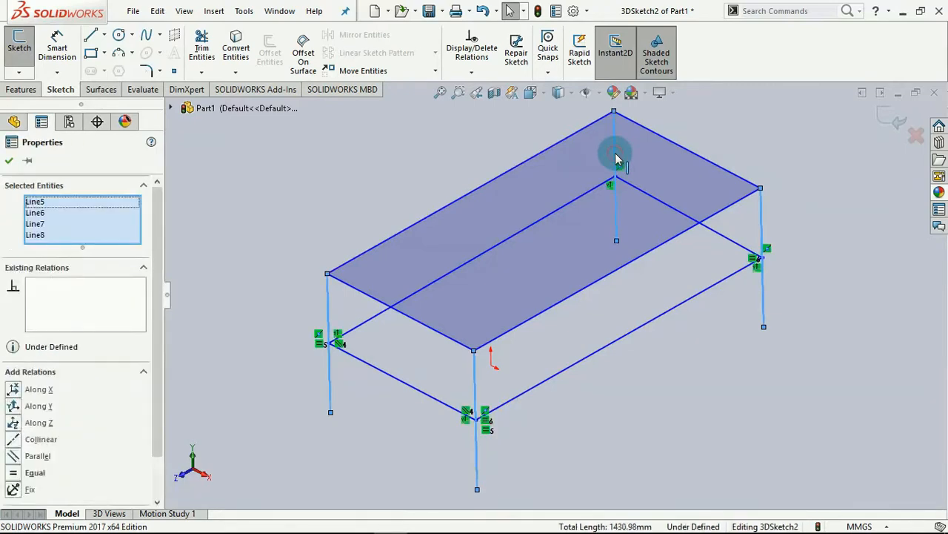
pyautogui.click(14, 472)
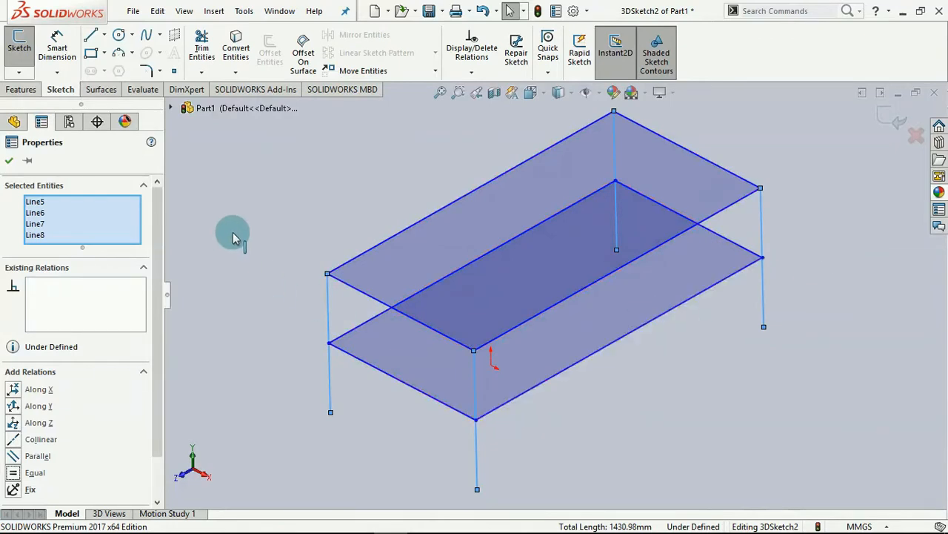
pyautogui.click(204, 215)
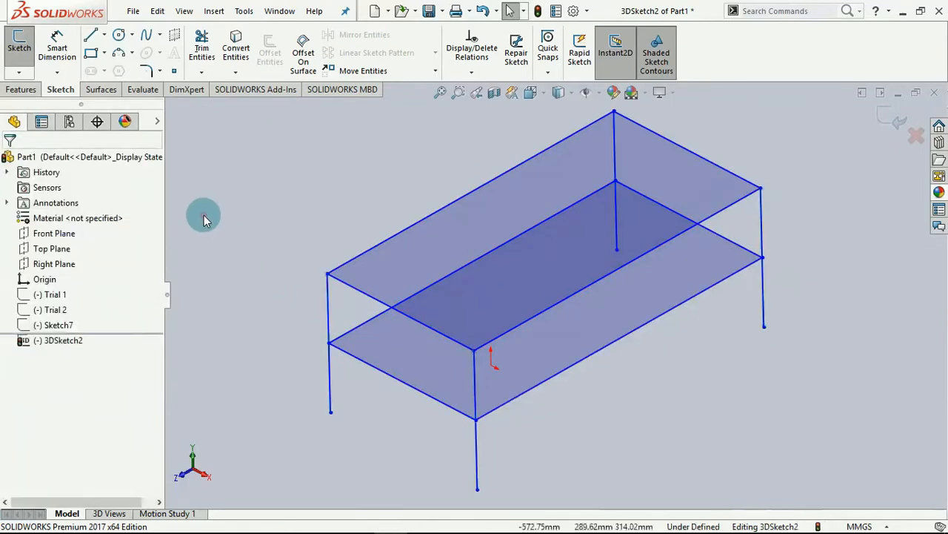
# Step: Examine the existing relations on the right and back table legs
pyautogui.click(762, 239)
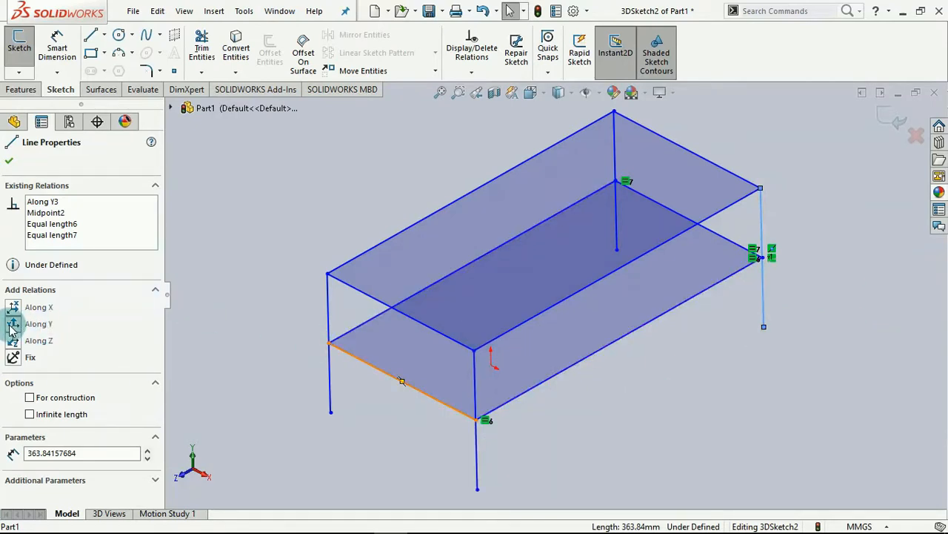
pyautogui.click(8, 160)
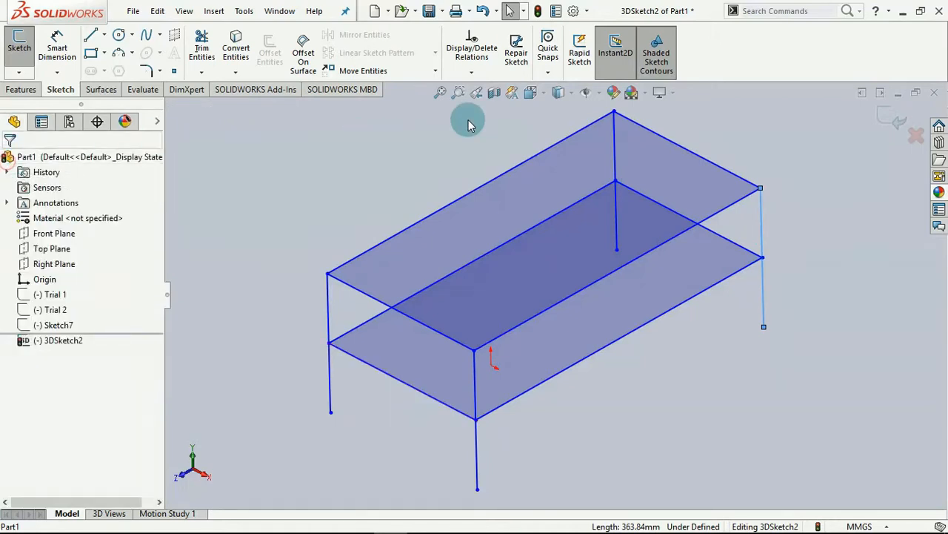
pyautogui.click(616, 146)
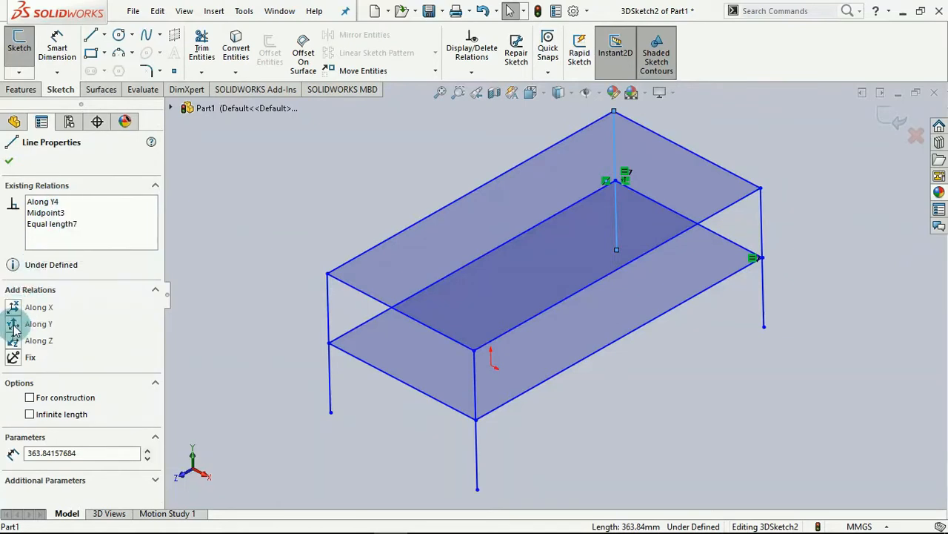
pyautogui.click(9, 160)
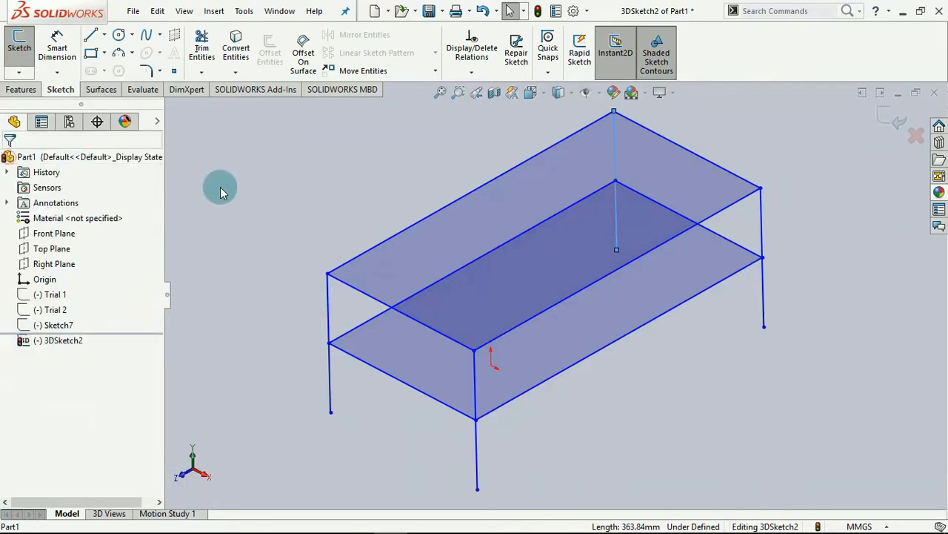
# Step: Examine the Along Z relation on the tabletop's front right edge and the options for deleting it
pyautogui.moveTo(721, 396)
pyautogui.mouseDown(button='middle')
pyautogui.moveTo(815, 376)
pyautogui.moveTo(703, 377)
pyautogui.moveTo(731, 366)
pyautogui.moveTo(710, 363)
pyautogui.moveTo(724, 388)
pyautogui.moveTo(706, 396)
pyautogui.mouseUp(button='middle')
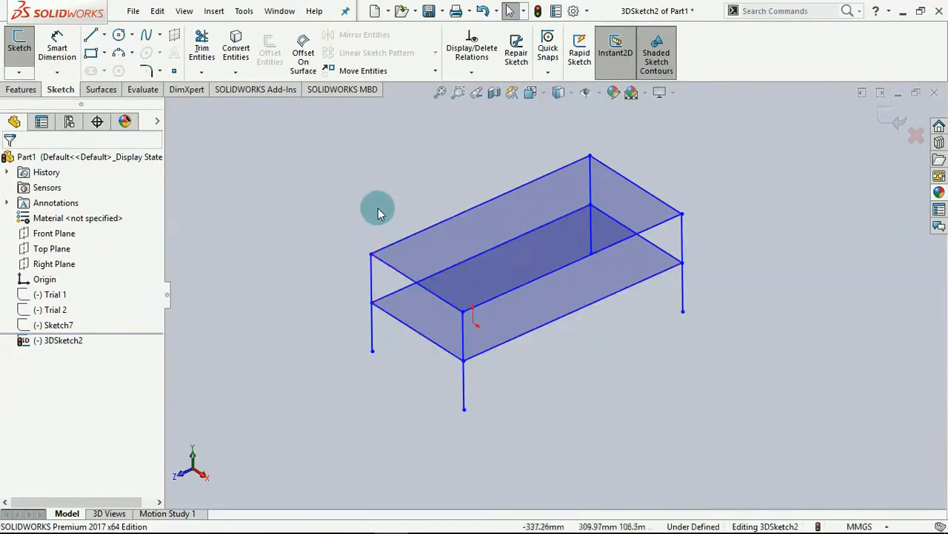
pyautogui.scroll(-3, 377, 210)
pyautogui.scroll(1, 643, 433)
pyautogui.scroll(-1, 653, 448)
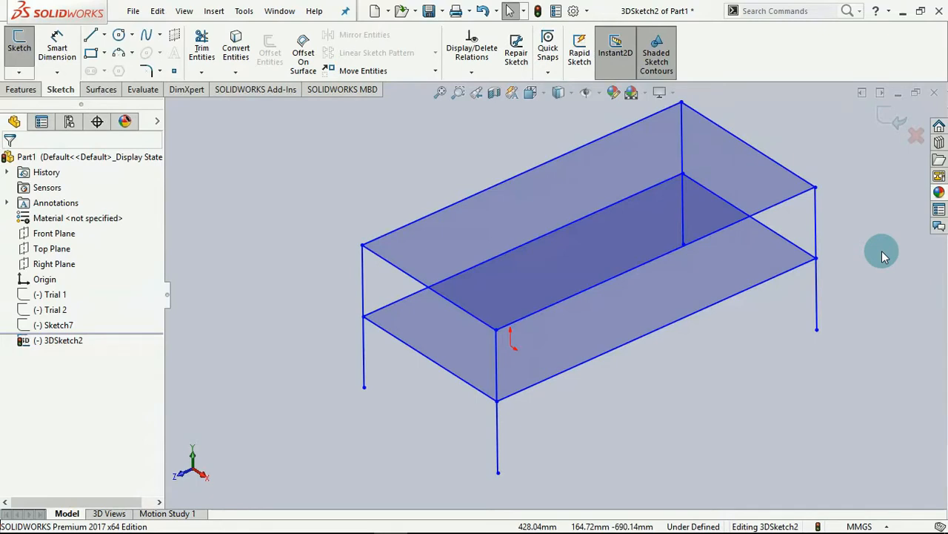
pyautogui.click(806, 200)
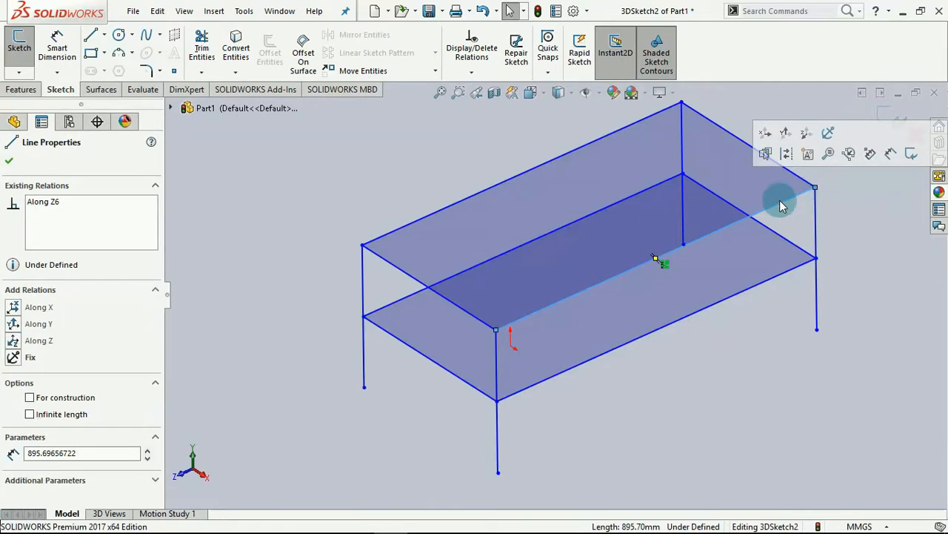
pyautogui.click(54, 203)
pyautogui.rightClick(54, 202)
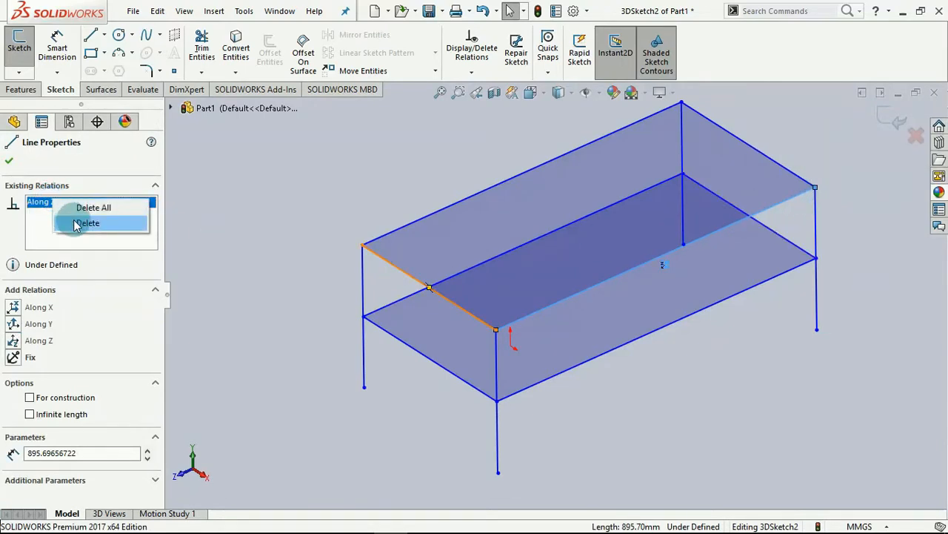
pyautogui.click(10, 161)
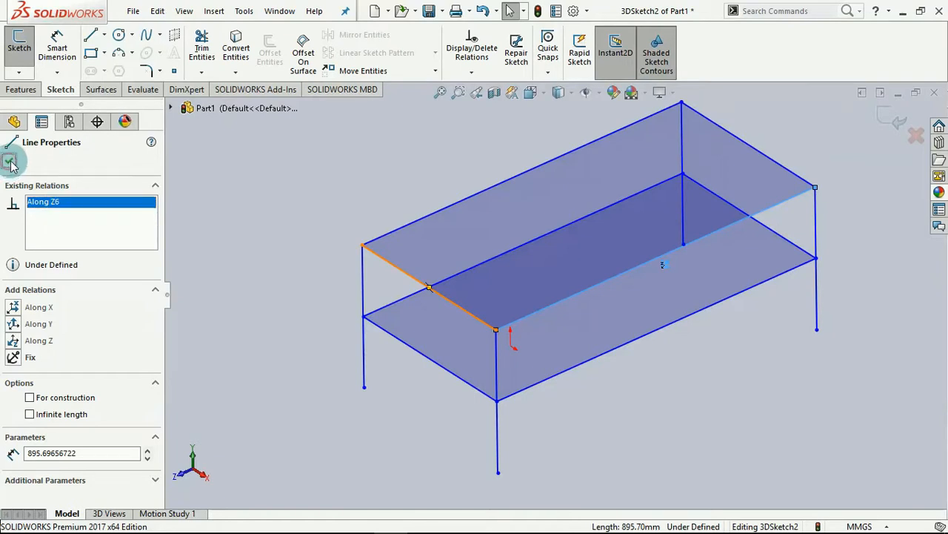
# Step: Clear the edge selection and exit the 3D sketch of the table frame, keeping its geometry
pyautogui.click(829, 373)
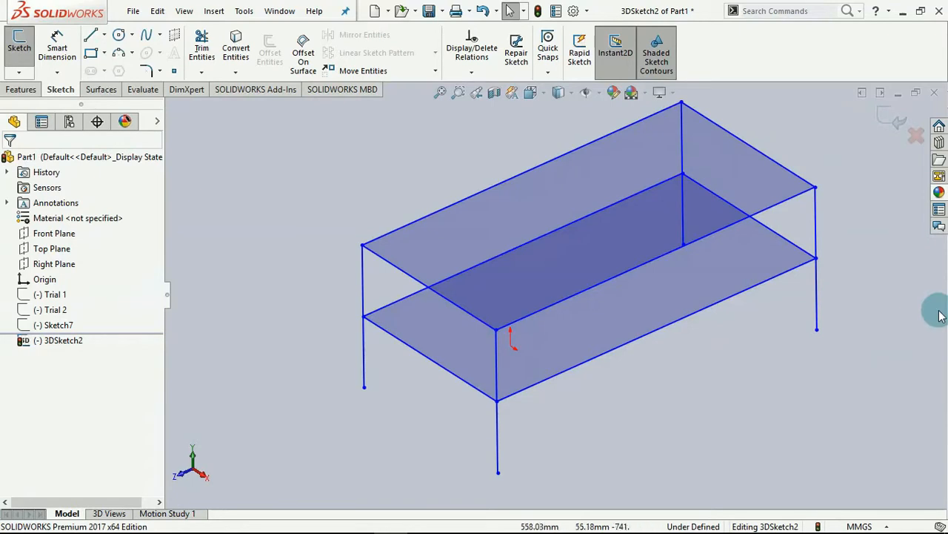
pyautogui.click(889, 121)
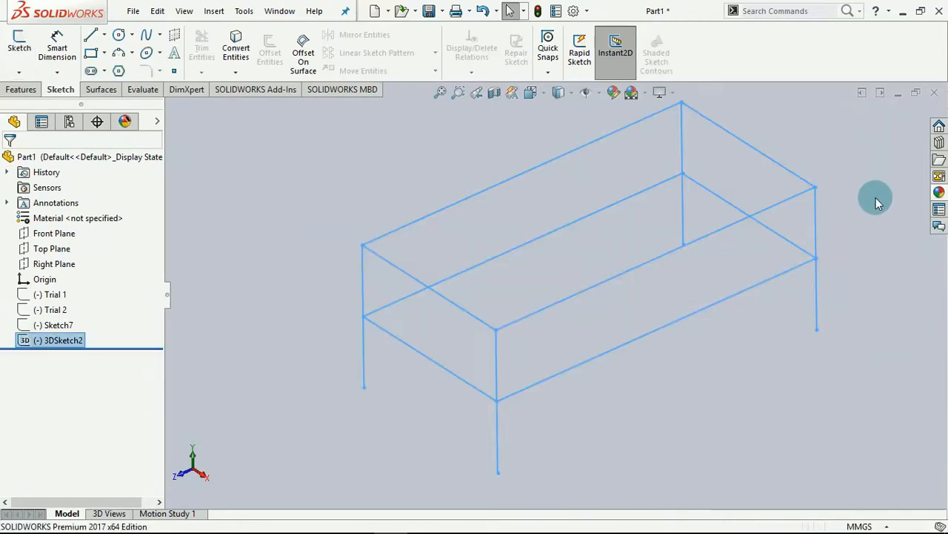